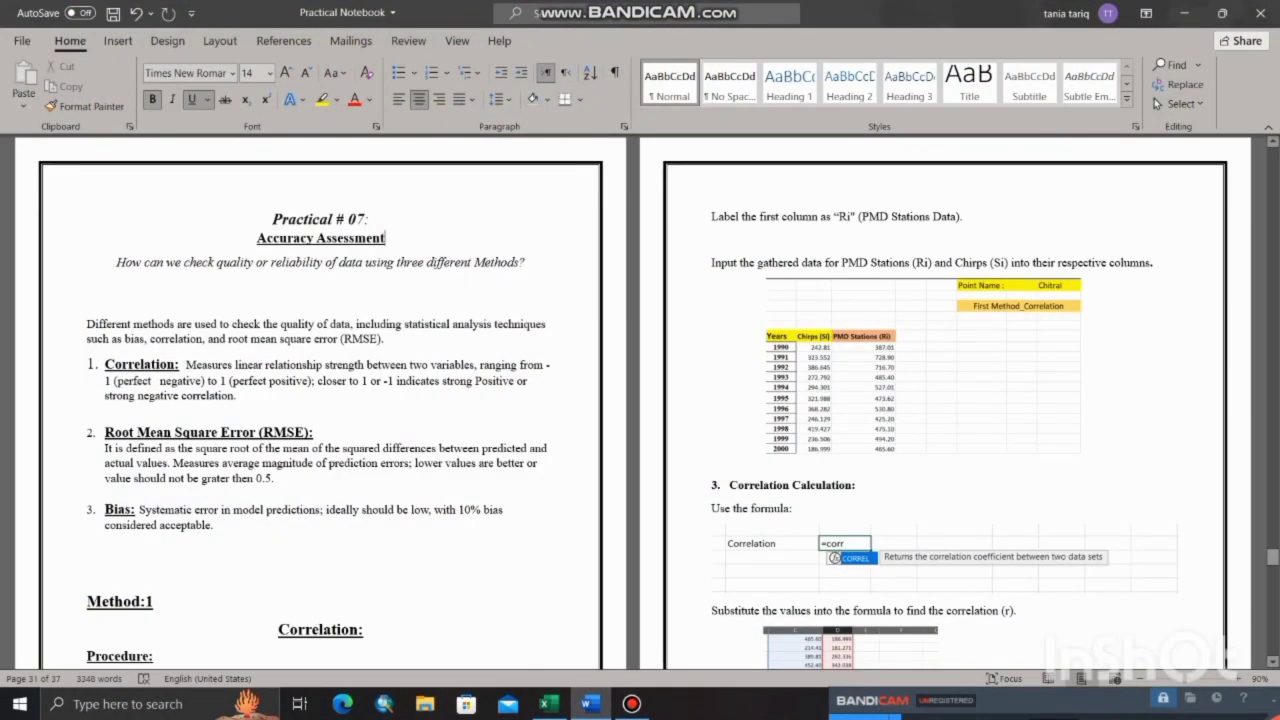
- Highlight the title "Accuracy Assessment" under Practical # 07 in yellow
{"action": "scroll", "coordinate": [632, 402], "scroll_direction": "up", "scroll_amount": 3}
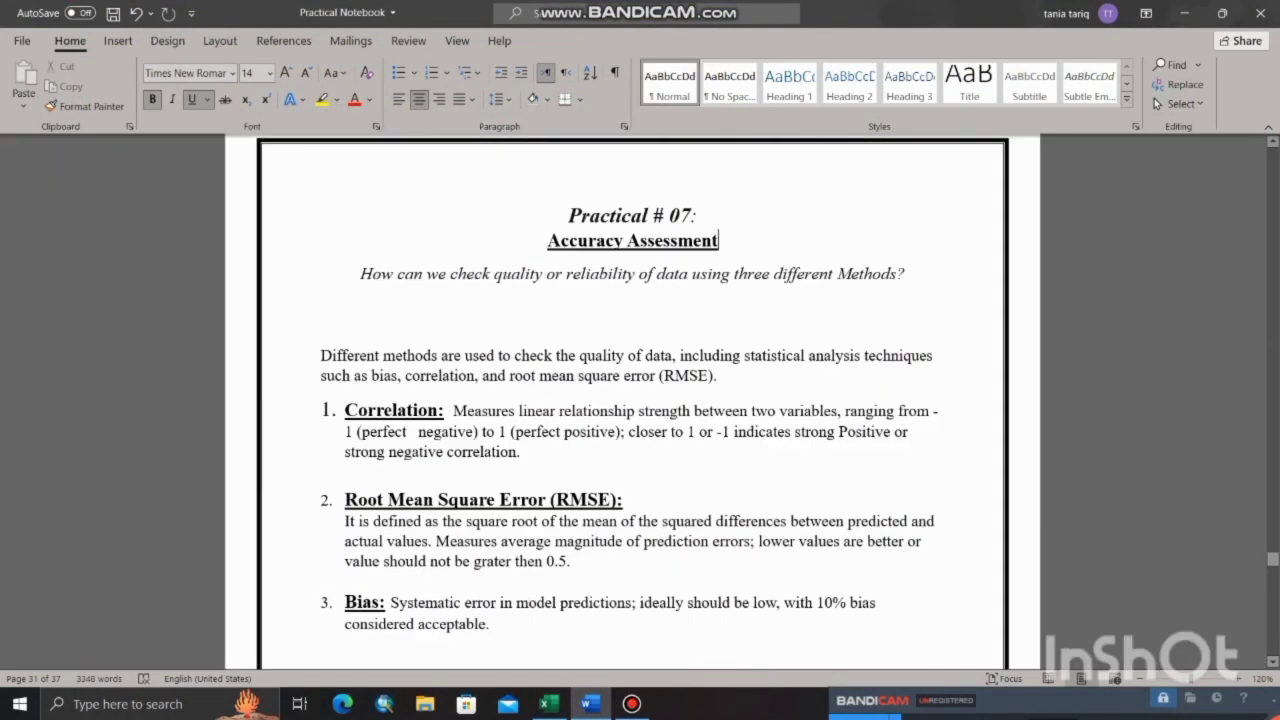
{"action": "left_click_drag", "start_coordinate": [722, 240], "coordinate": [547, 241]}
{"action": "left_click", "coordinate": [619, 211]}
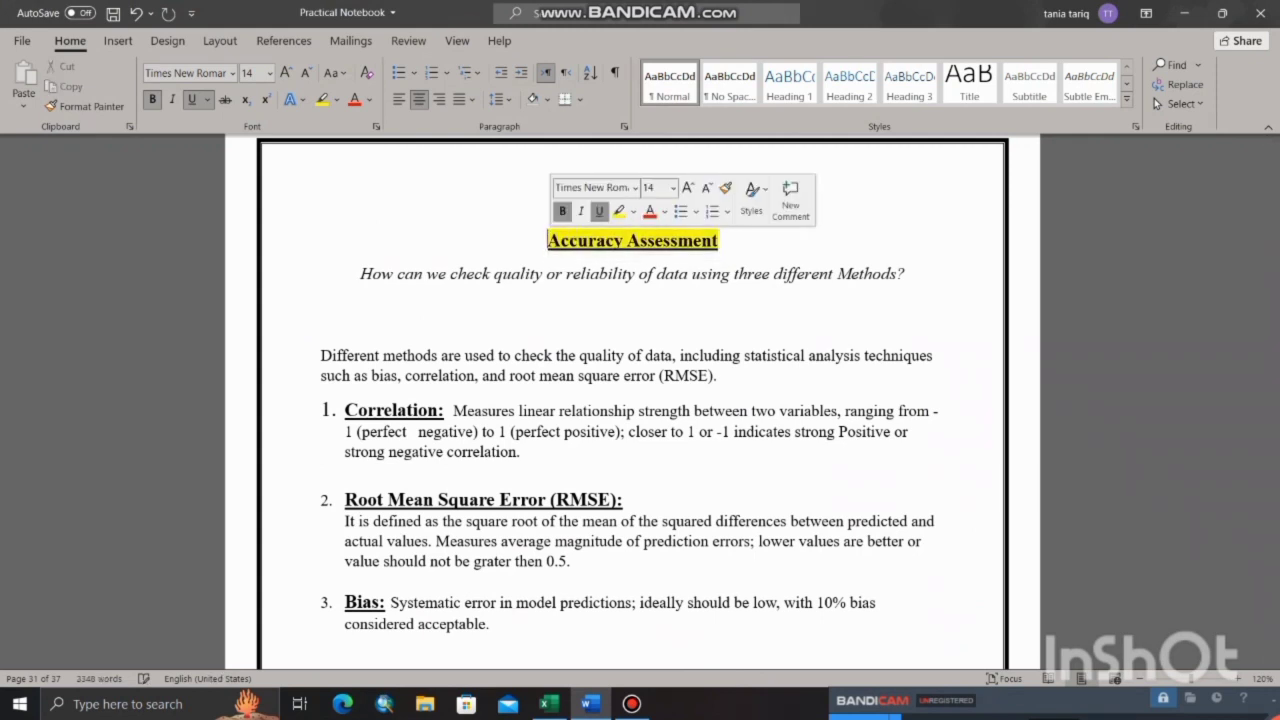
{"action": "left_click", "coordinate": [321, 325]}
- Review the Correlation definition in the list of accuracy assessment methods
{"action": "scroll", "coordinate": [838, 168], "scroll_direction": "down", "scroll_amount": 3}
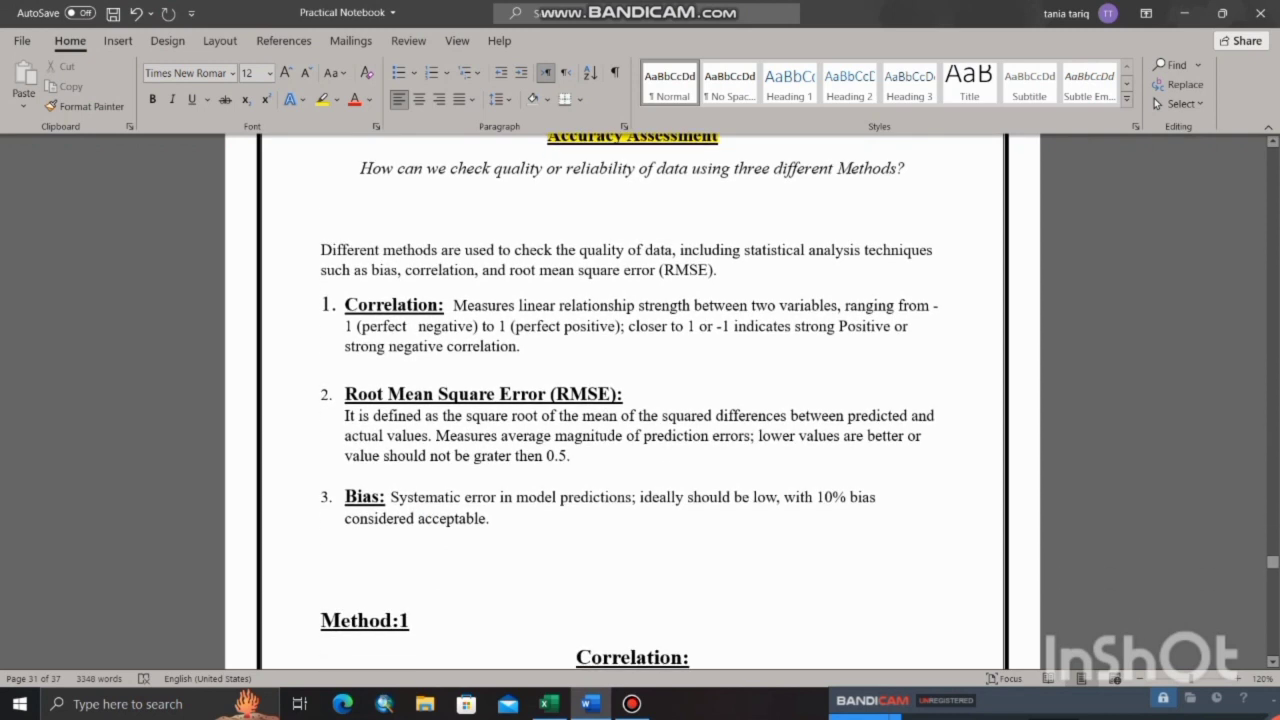
{"action": "left_click_drag", "start_coordinate": [453, 305], "coordinate": [344, 305]}
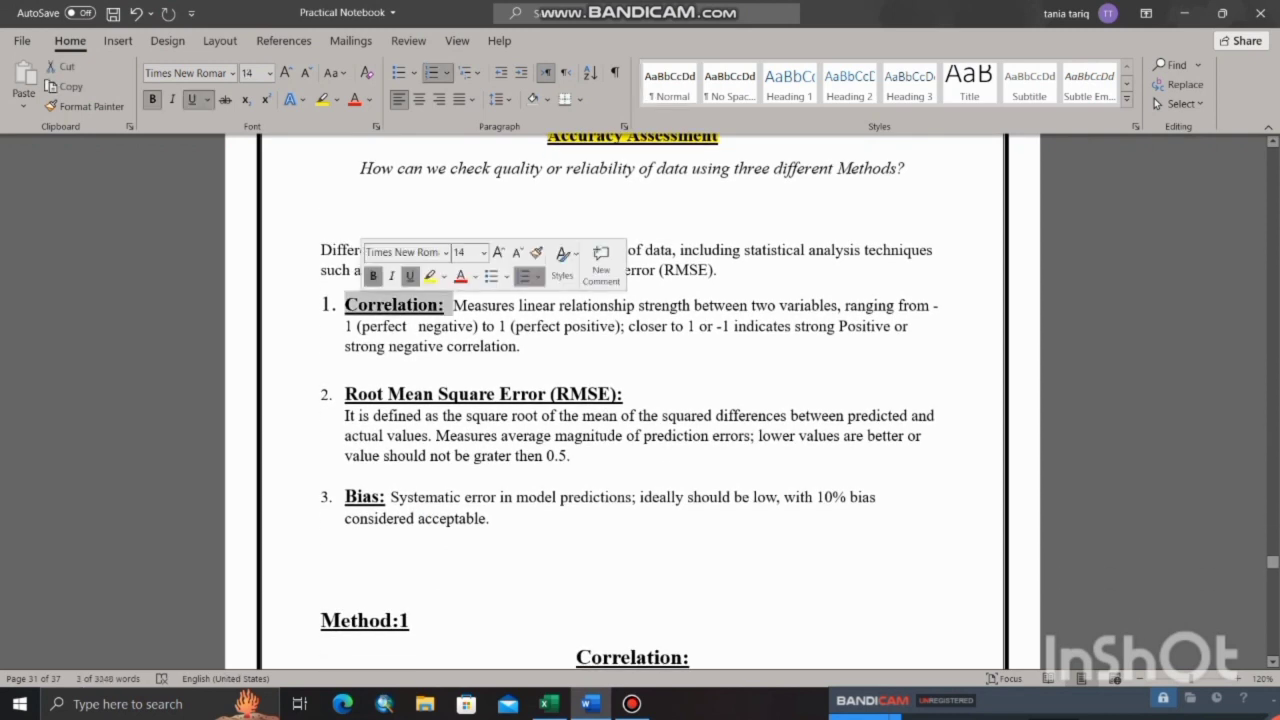
{"action": "left_click_drag", "start_coordinate": [453, 305], "coordinate": [838, 305]}
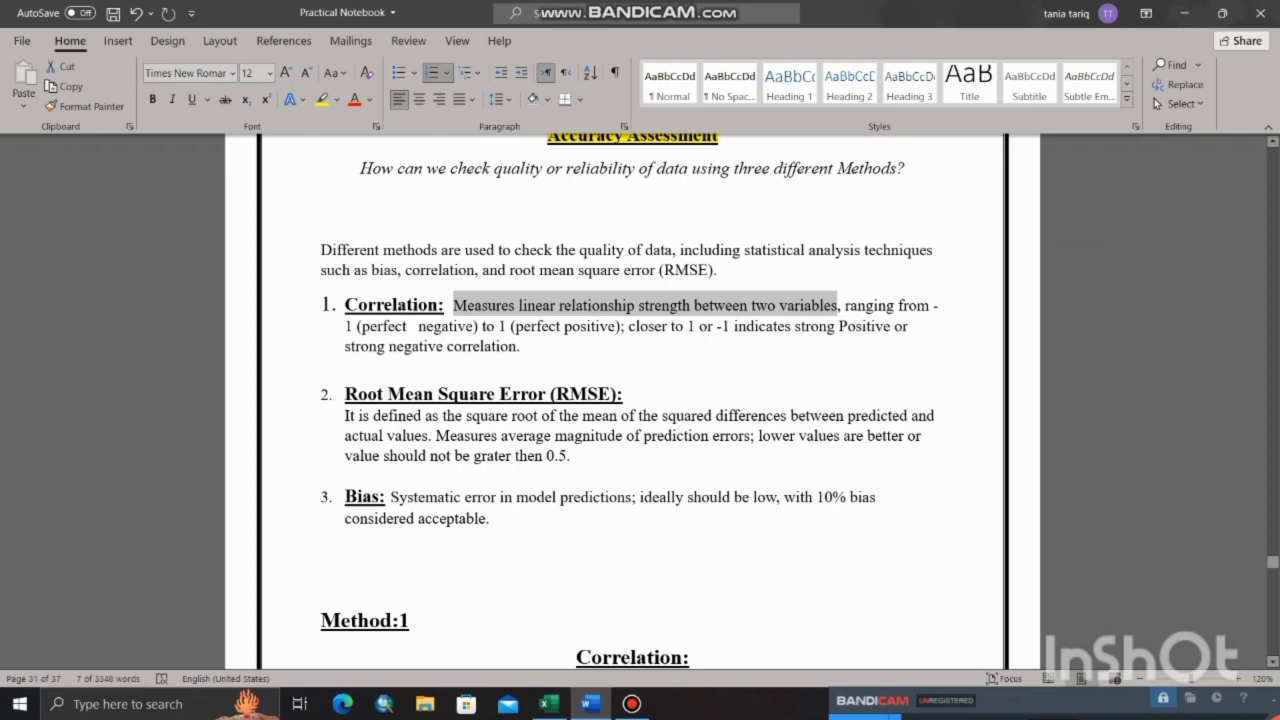
{"action": "left_click", "coordinate": [520, 346]}
{"action": "scroll", "coordinate": [520, 346], "scroll_direction": "down", "scroll_amount": 3}
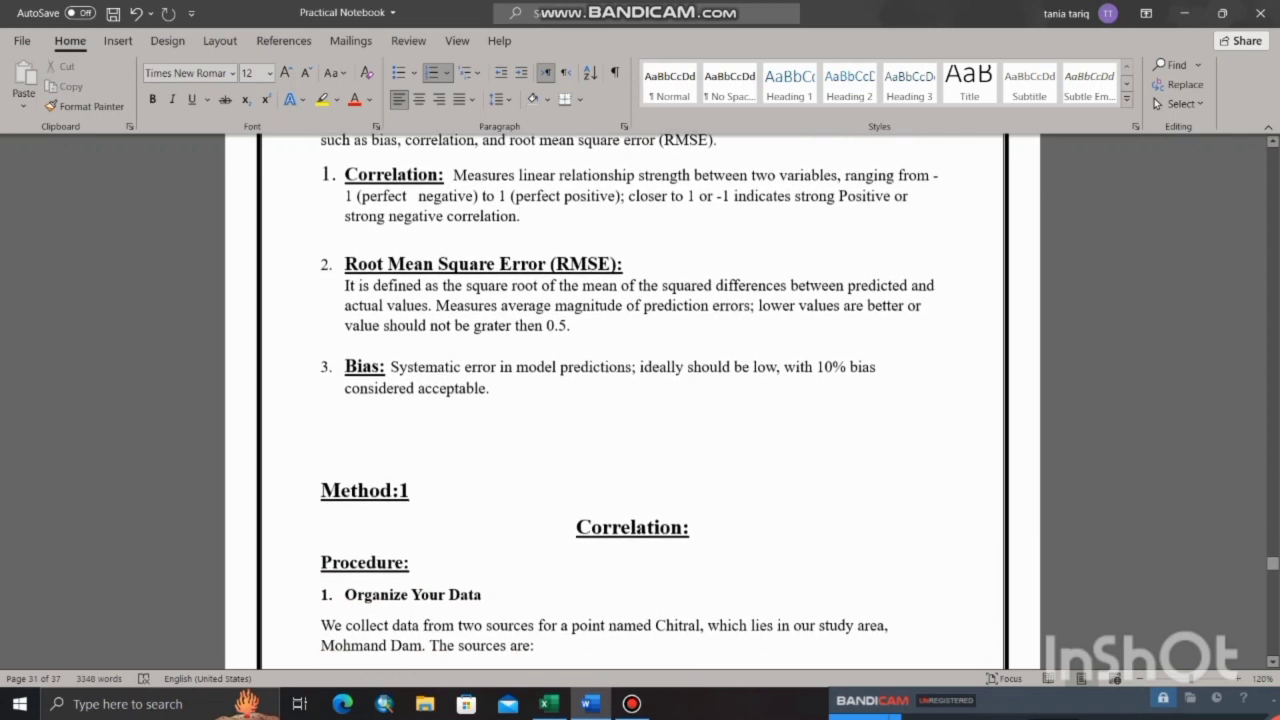
- Review the Method:1 Correlation procedure, including the study point Chitral, the two data sources and the data arrangement instructions
{"action": "scroll", "coordinate": [630, 400], "scroll_direction": "down", "scroll_amount": 5}
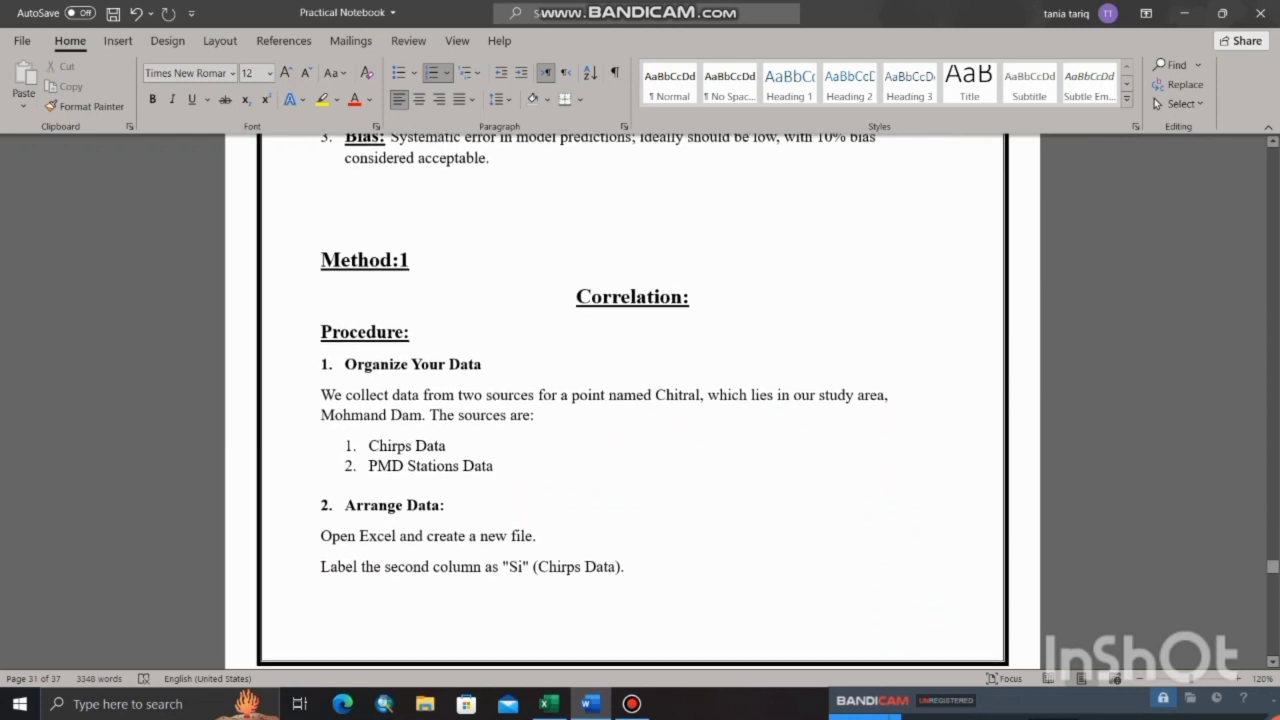
{"action": "scroll", "coordinate": [630, 400], "scroll_direction": "down", "scroll_amount": 3}
{"action": "scroll", "coordinate": [630, 400], "scroll_direction": "up", "scroll_amount": 1}
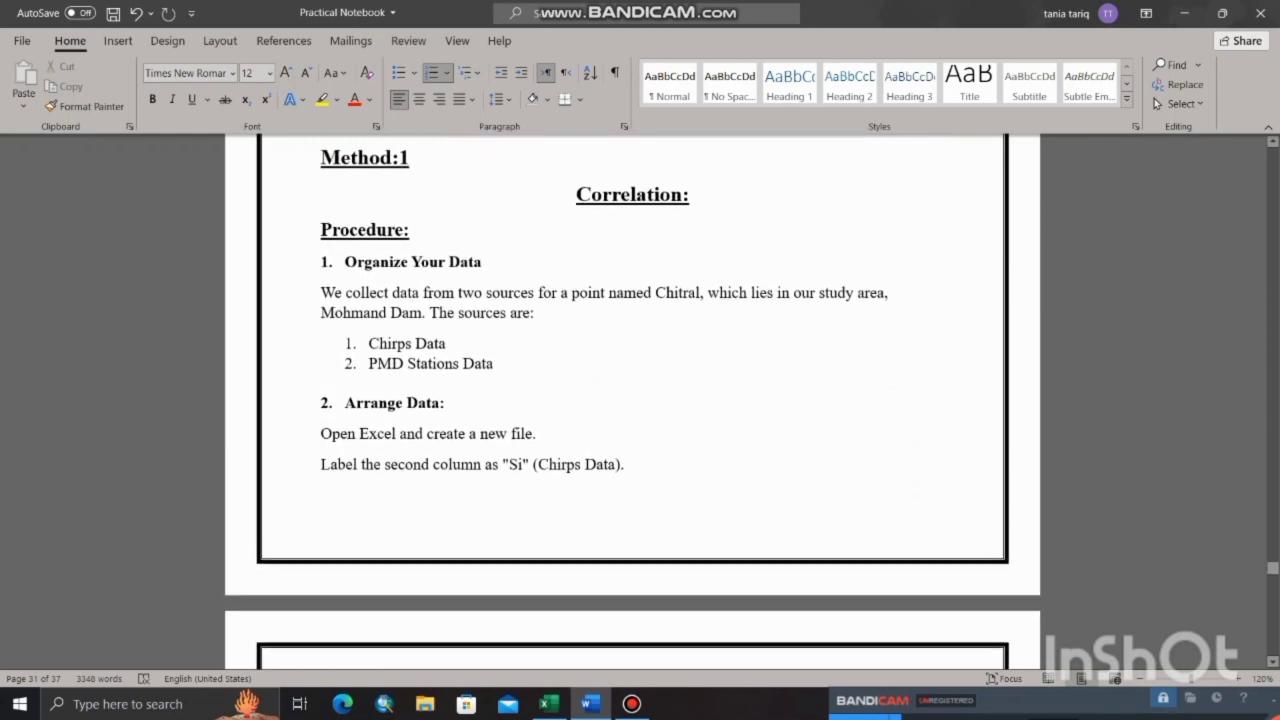
{"action": "left_click_drag", "start_coordinate": [484, 262], "coordinate": [345, 262]}
{"action": "left_click", "coordinate": [446, 343]}
{"action": "left_click_drag", "start_coordinate": [700, 293], "coordinate": [655, 293]}
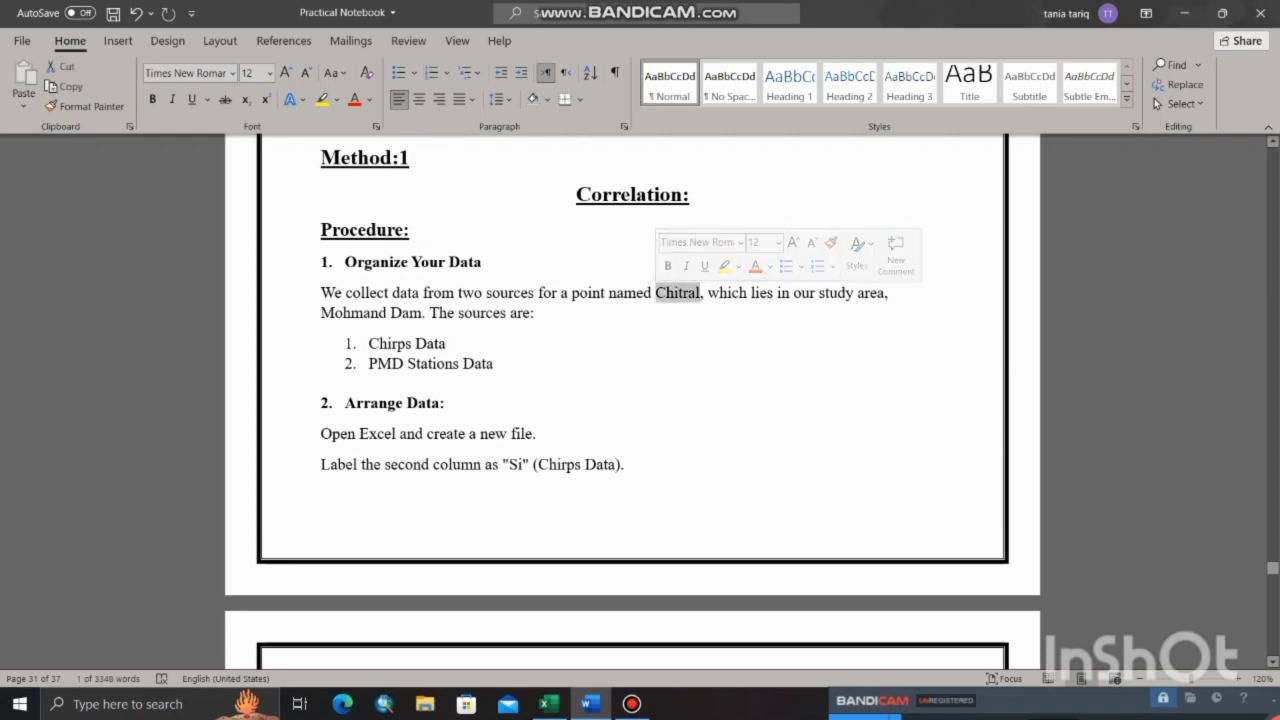
{"action": "left_click", "coordinate": [535, 313]}
{"action": "scroll", "coordinate": [535, 313], "scroll_direction": "down", "scroll_amount": 1}
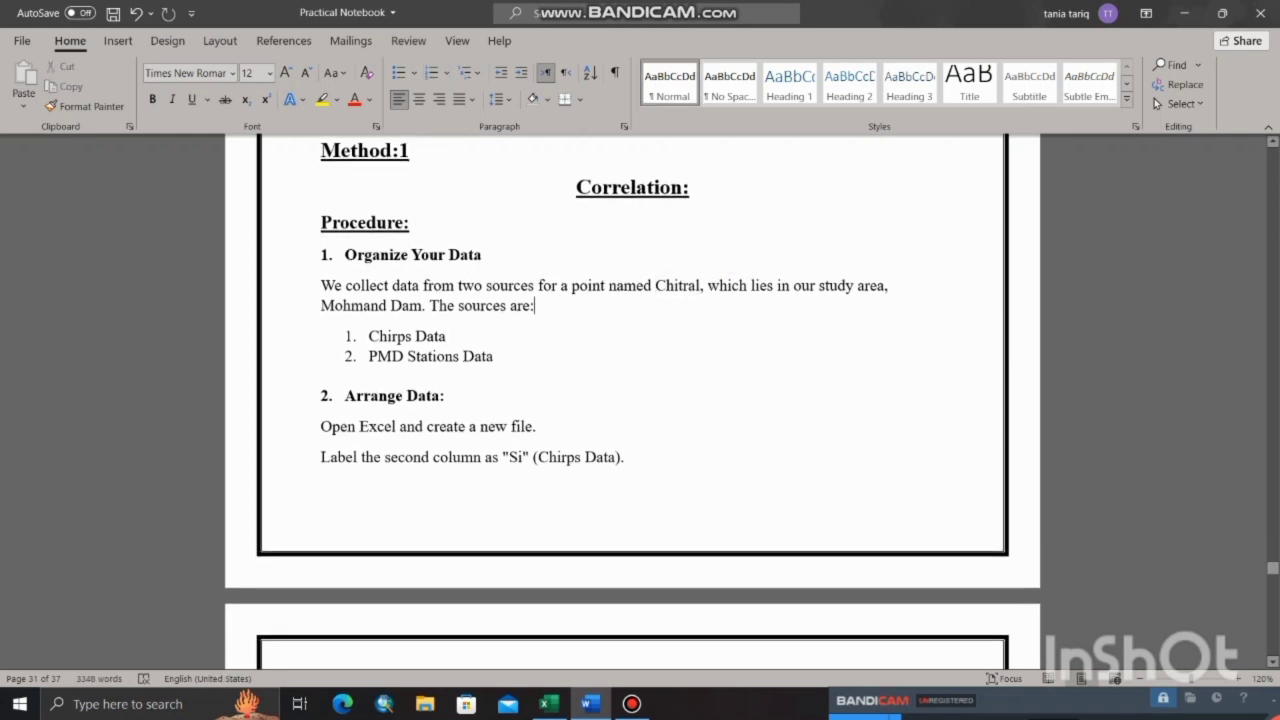
{"action": "left_click_drag", "start_coordinate": [498, 356], "coordinate": [368, 336]}
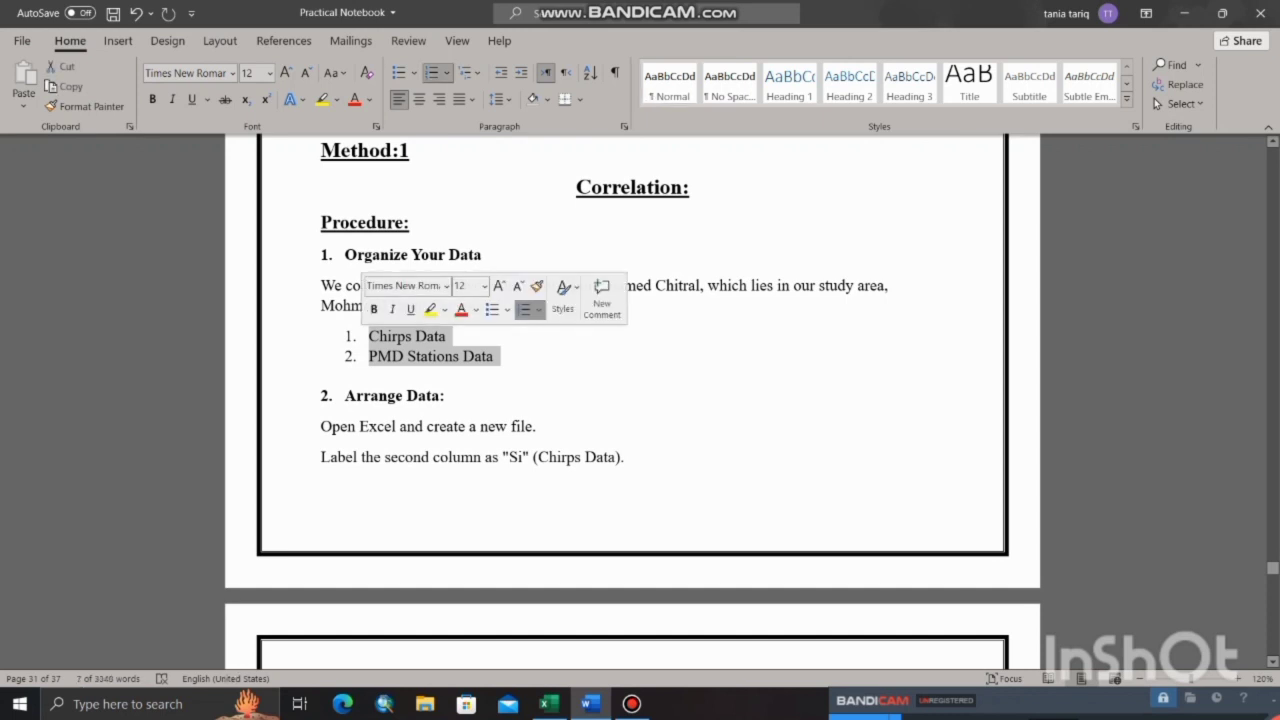
{"action": "left_click", "coordinate": [496, 357]}
{"action": "scroll", "coordinate": [496, 357], "scroll_direction": "up", "scroll_amount": 1}
{"action": "scroll", "coordinate": [632, 400], "scroll_direction": "up", "scroll_amount": 2}
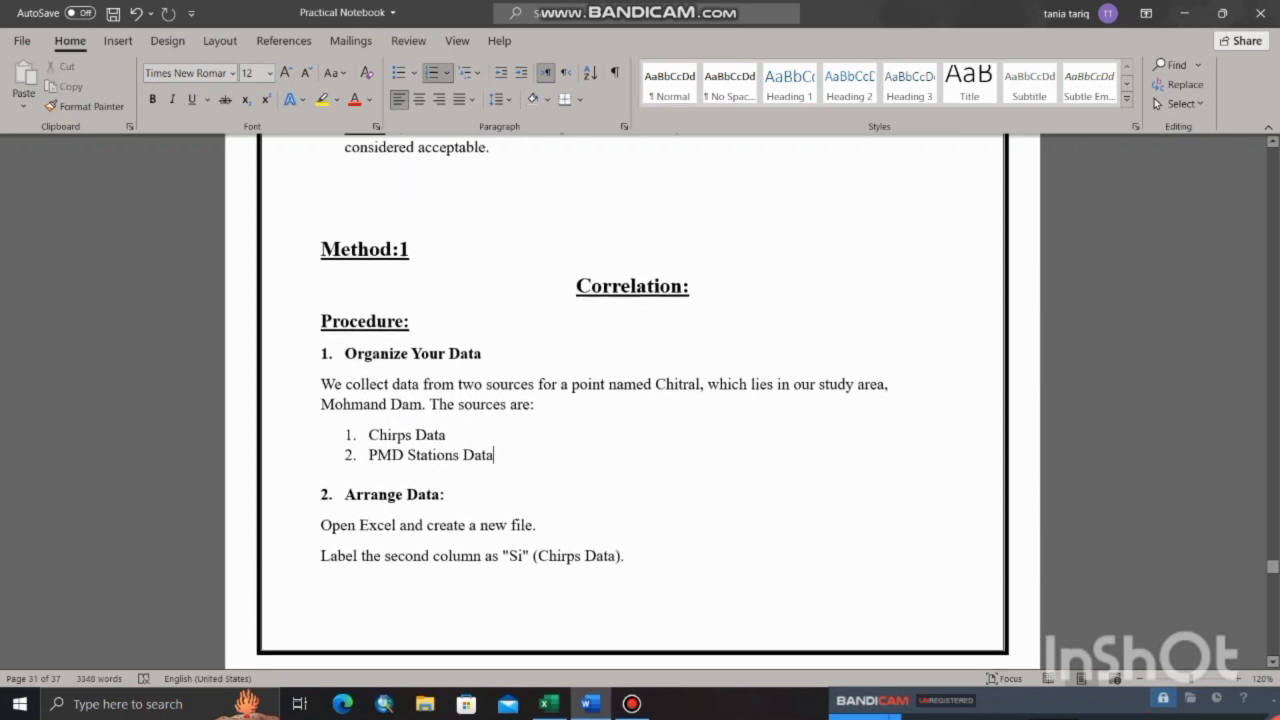
{"action": "left_click_drag", "start_coordinate": [369, 436], "coordinate": [453, 436]}
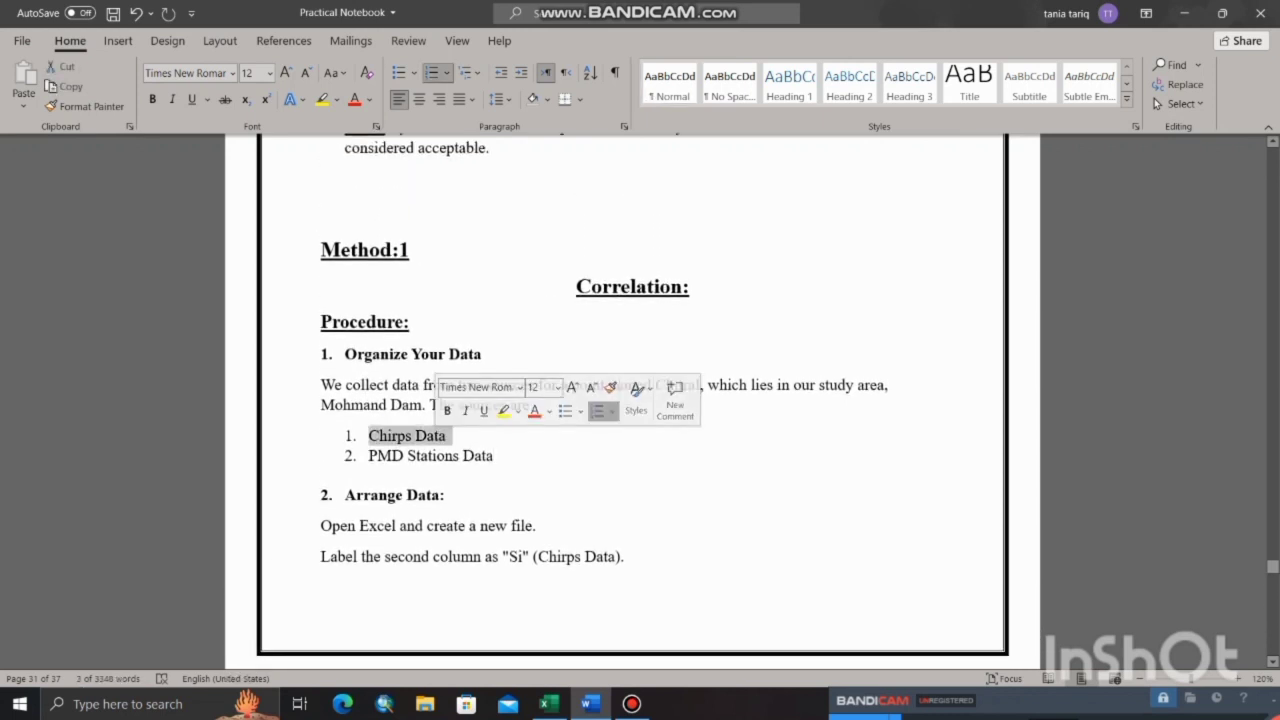
{"action": "left_click", "coordinate": [550, 527]}
- Switch to the Excel workbook Book1 and examine the Chirps (Si) and PMD Stations (Ri) column headers
{"action": "left_click", "coordinate": [549, 704]}
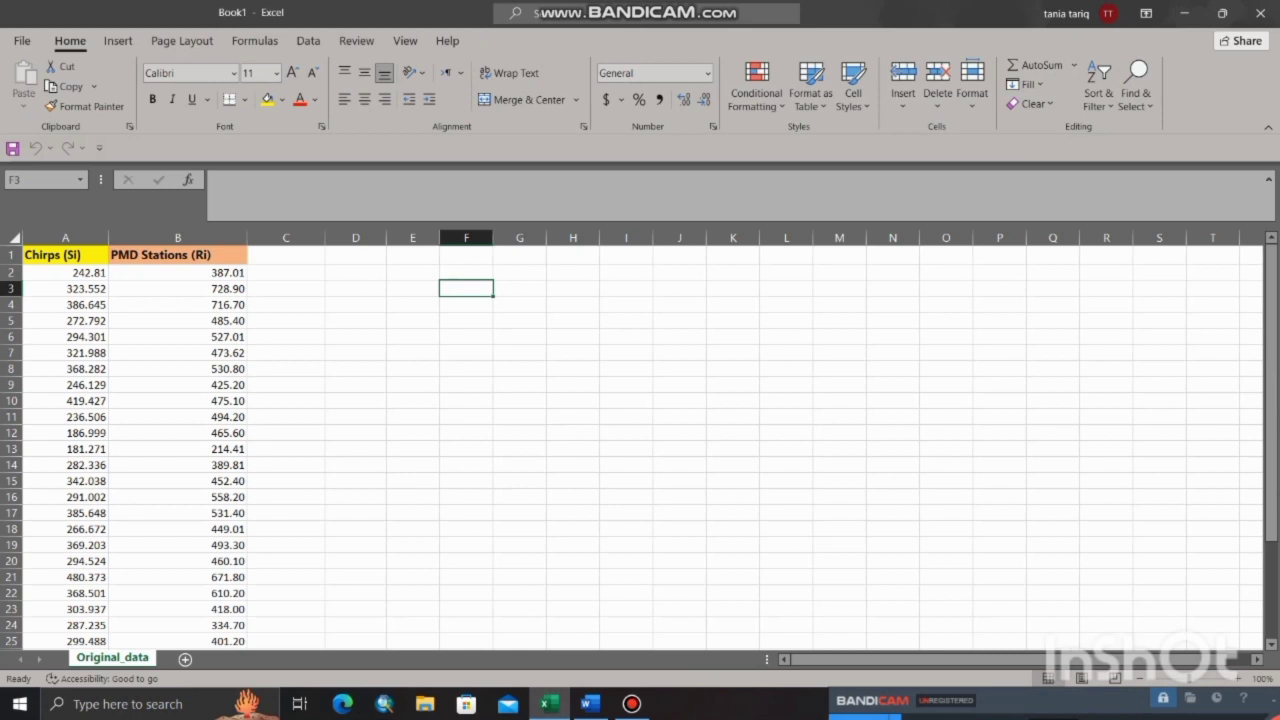
{"action": "left_click", "coordinate": [65, 255]}
{"action": "left_click", "coordinate": [178, 255]}
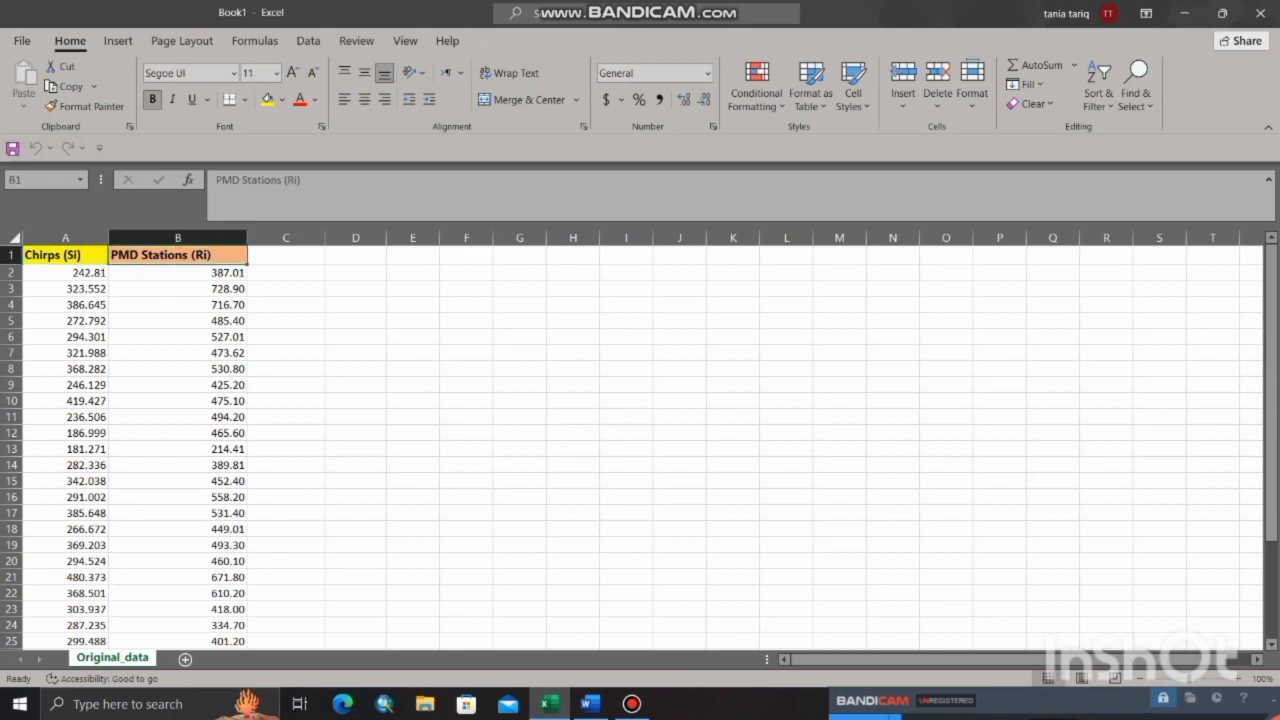
- Calculate the correlation between the Chirps and PMD Stations data in cell D5 with =CORREL(A2:A31,B2:B31)
{"action": "left_click", "coordinate": [356, 321]}
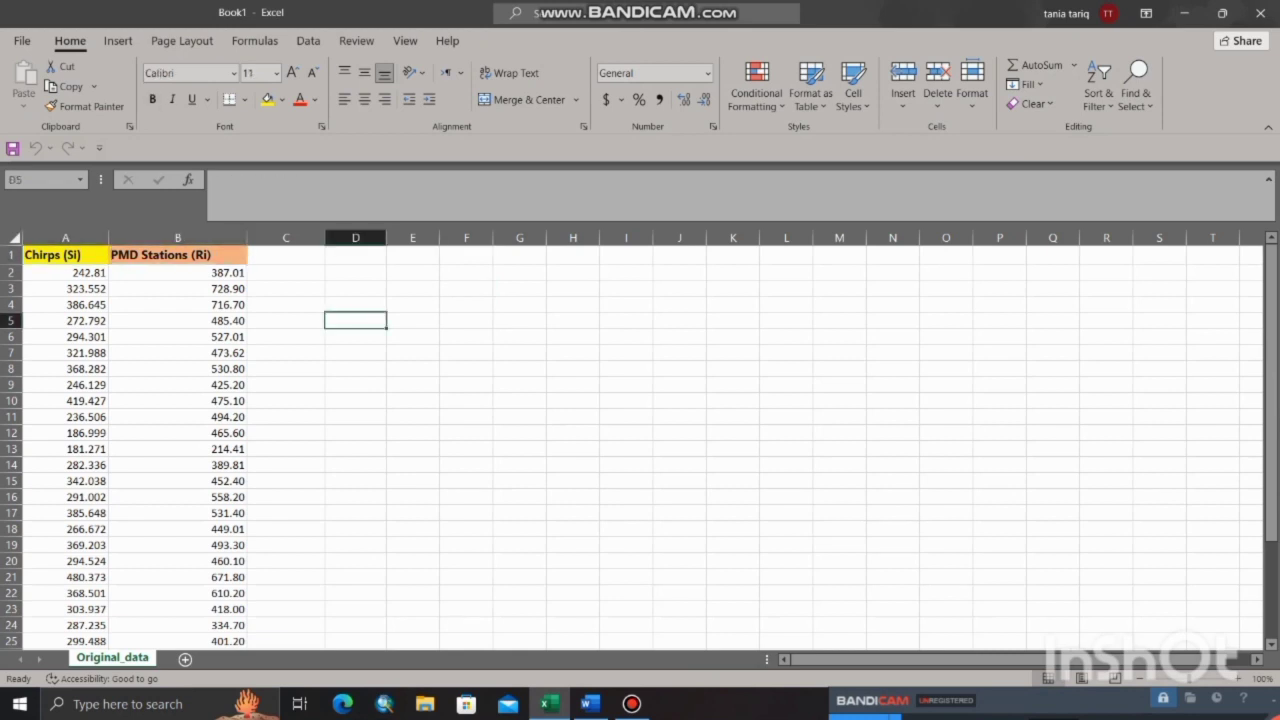
{"action": "type", "text": "="}
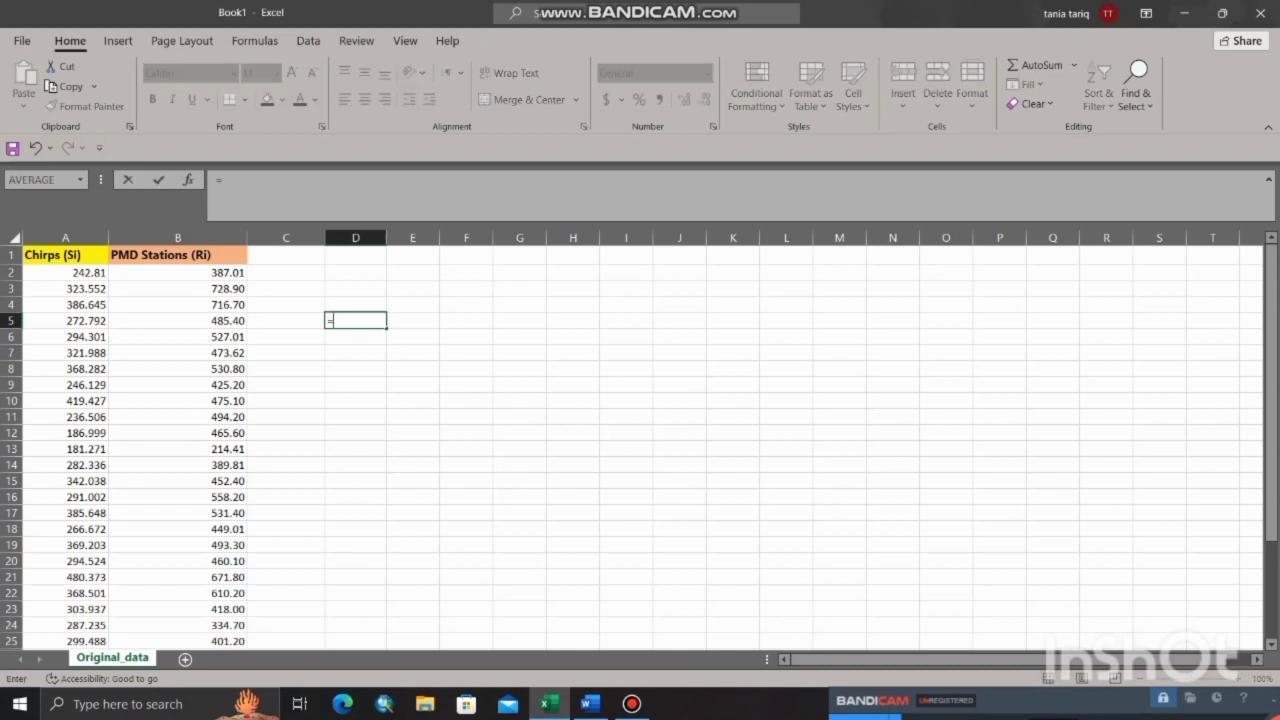
{"action": "type", "text": "corr"}
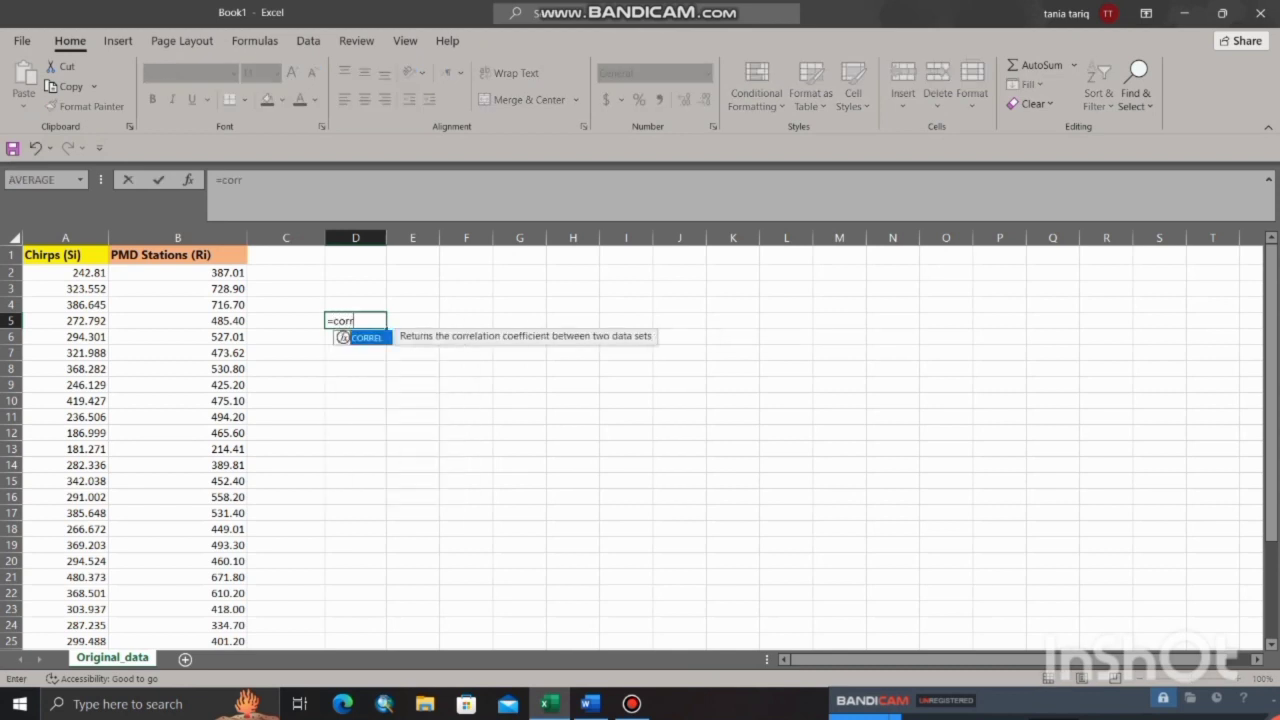
{"action": "key", "text": "Tab"}
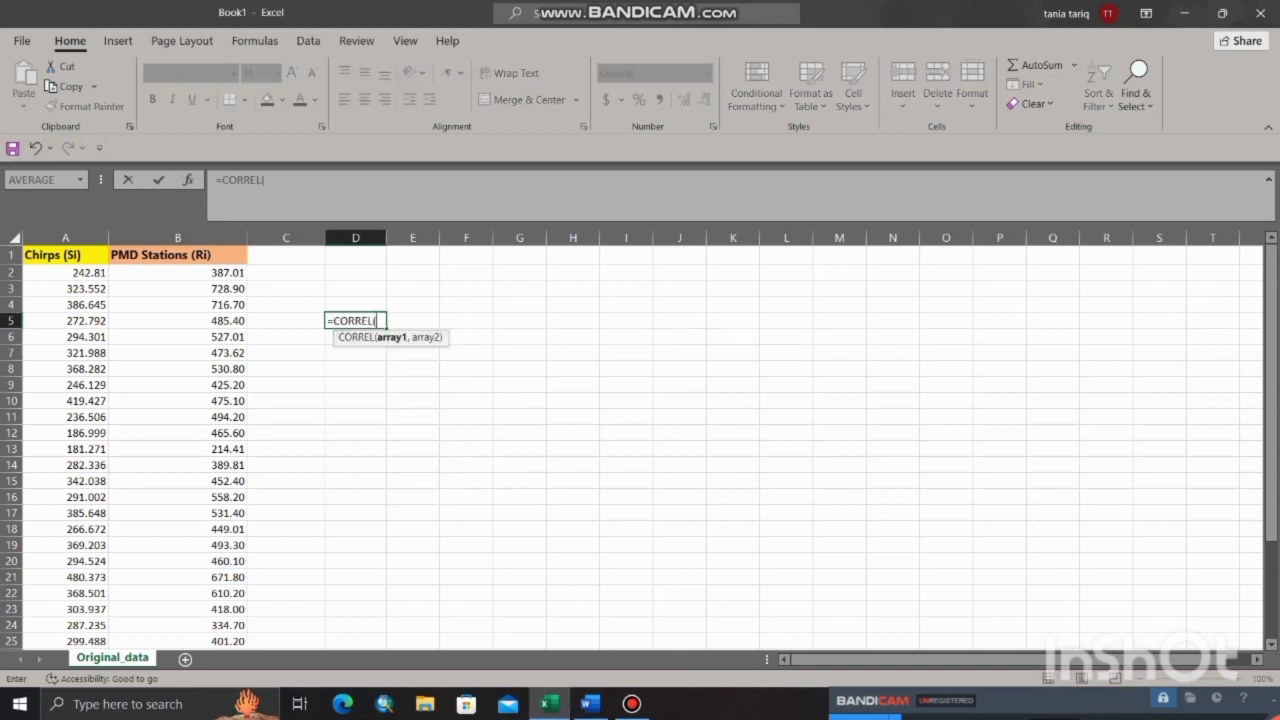
{"action": "left_click_drag", "start_coordinate": [65, 272], "coordinate": [100, 613]}
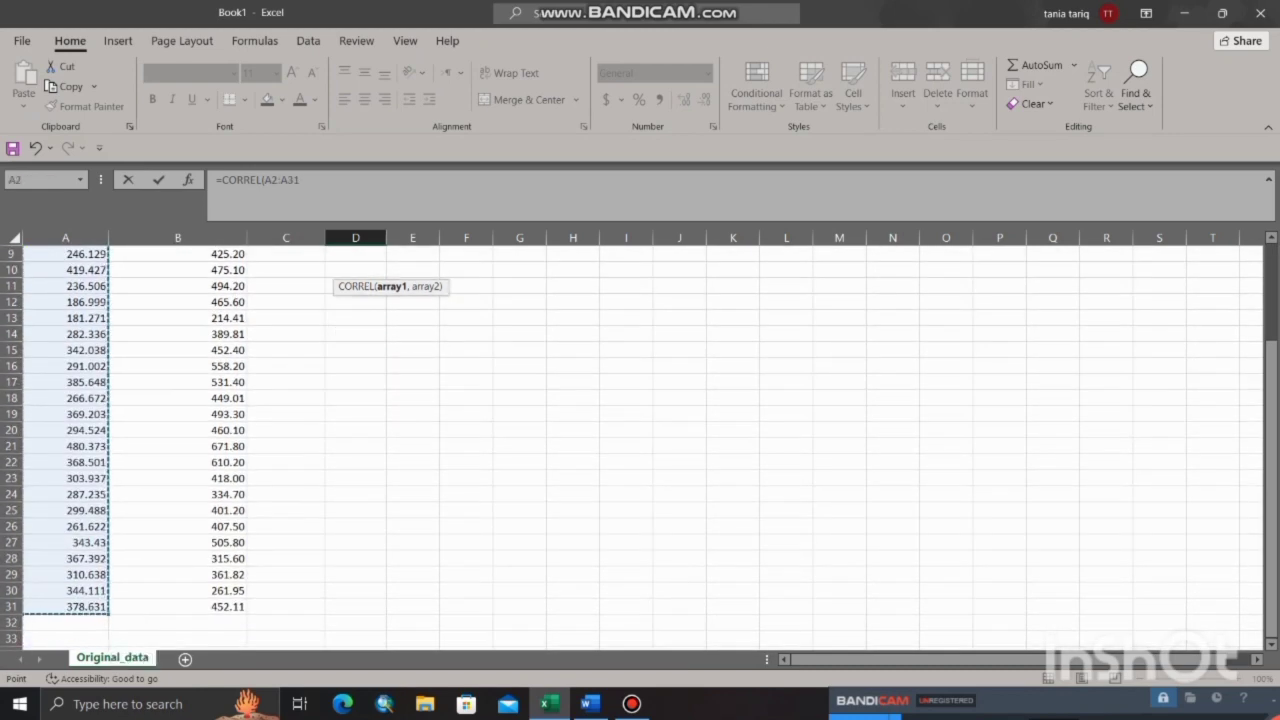
{"action": "scroll", "coordinate": [100, 613], "scroll_direction": "up", "scroll_amount": 3}
{"action": "type", "text": ","}
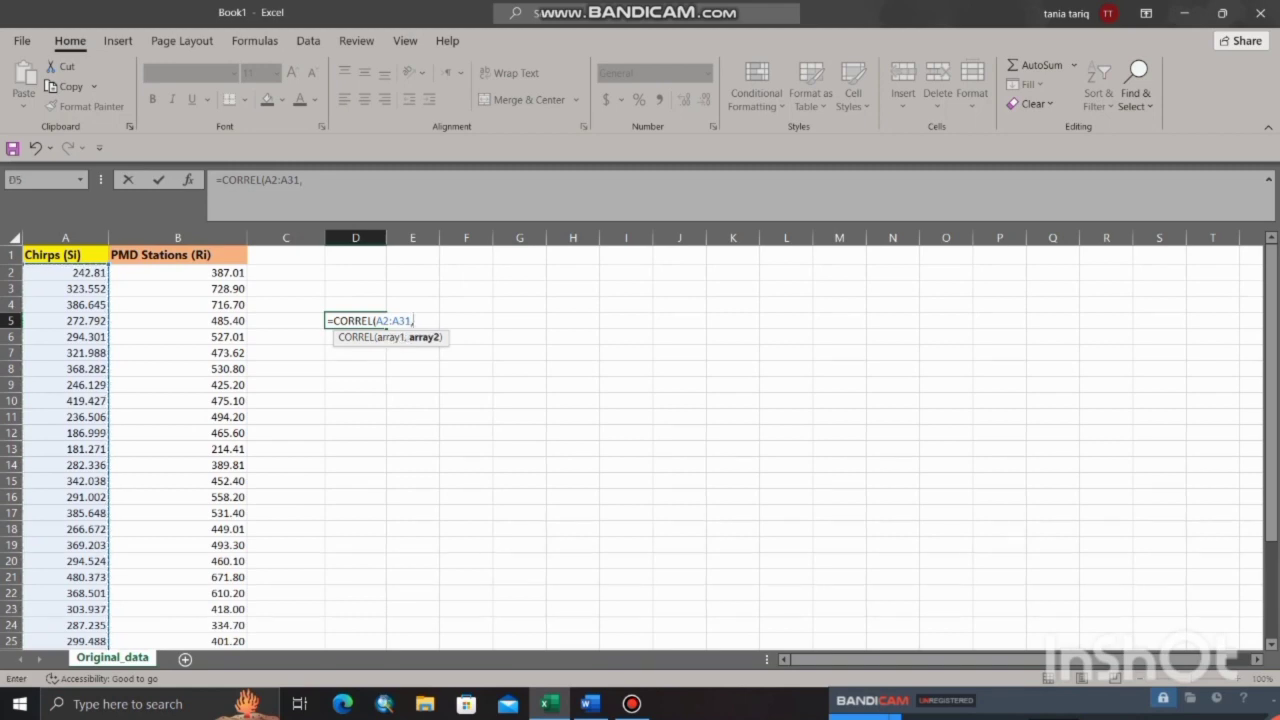
{"action": "left_click_drag", "start_coordinate": [178, 272], "coordinate": [240, 592]}
{"action": "scroll", "coordinate": [240, 592], "scroll_direction": "up", "scroll_amount": 3}
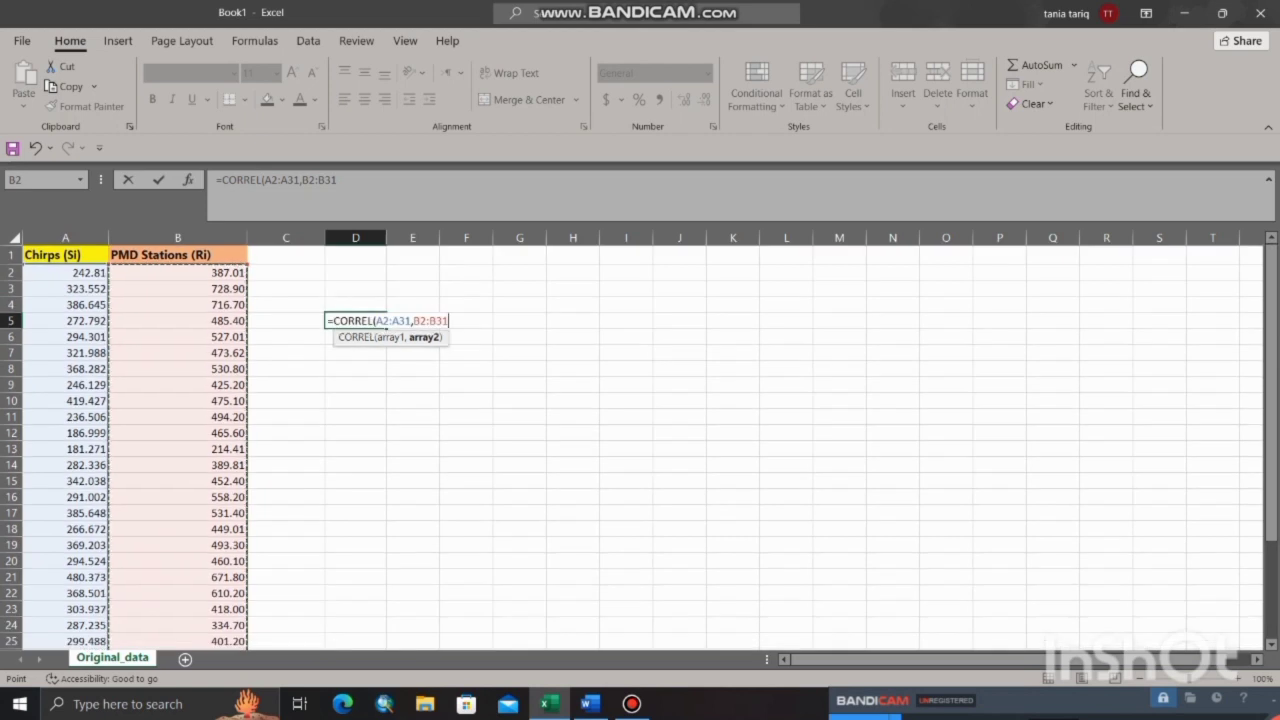
{"action": "type", "text": ")"}
{"action": "key", "text": "ctrl+Return"}
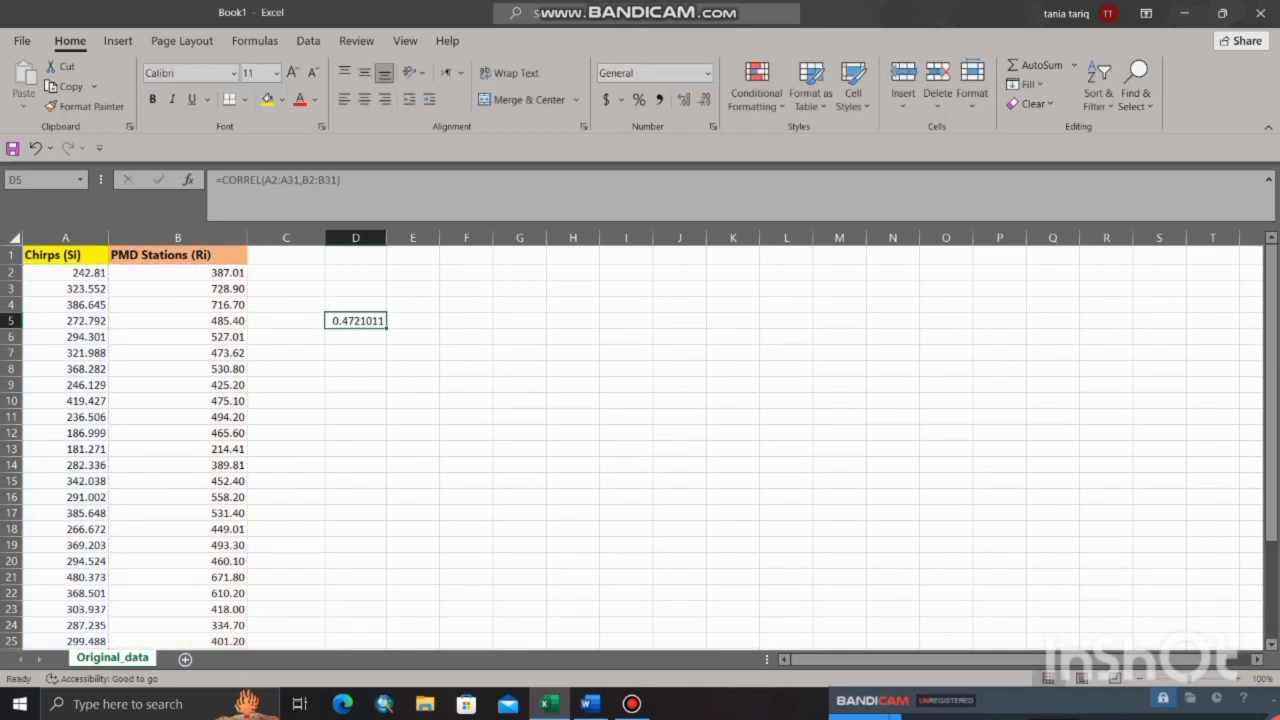
- Reduce the correlation result in D5 to four decimal places
{"action": "left_click", "coordinate": [704, 99]}
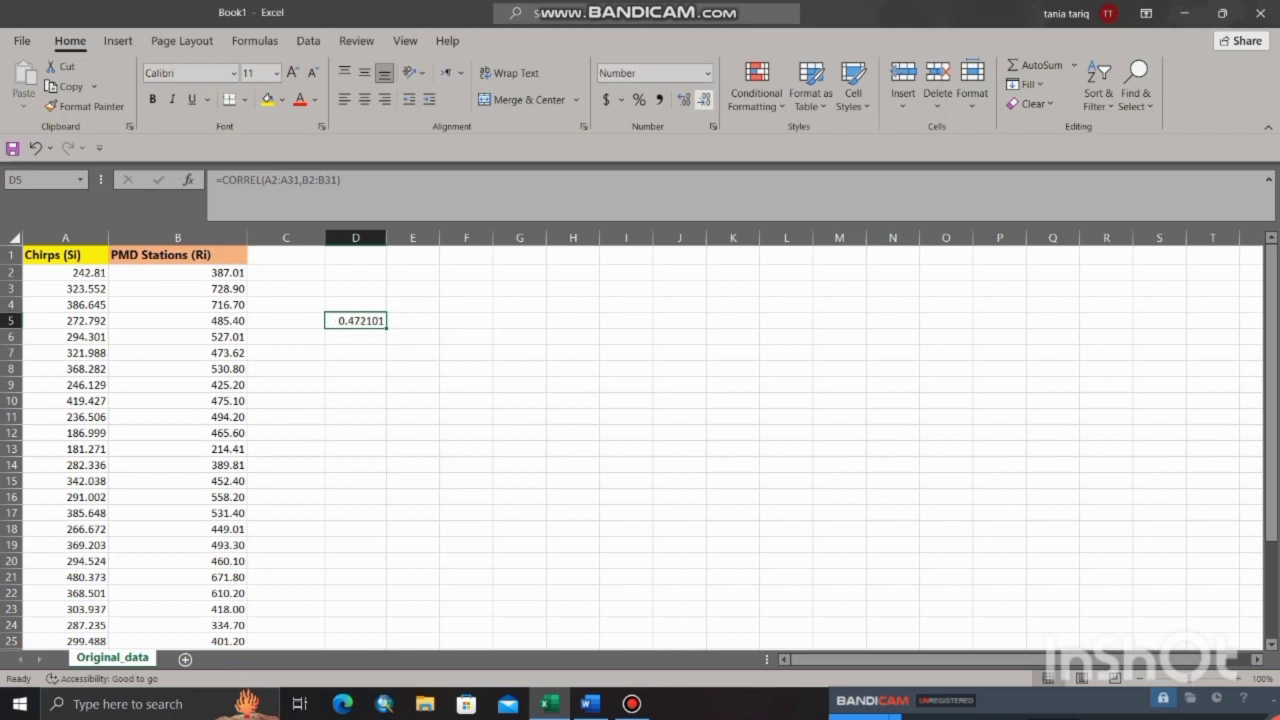
{"action": "left_click", "coordinate": [704, 99]}
{"action": "left_click", "coordinate": [704, 99]}
- Enter the label "Correlation" in cell C5 beside the calculated coefficient
{"action": "double_click", "coordinate": [286, 321]}
{"action": "key", "text": "Caps_Lock"}
{"action": "type", "text": "C"}
{"action": "key", "text": "Caps_Lock"}
{"action": "type", "text": "o"}
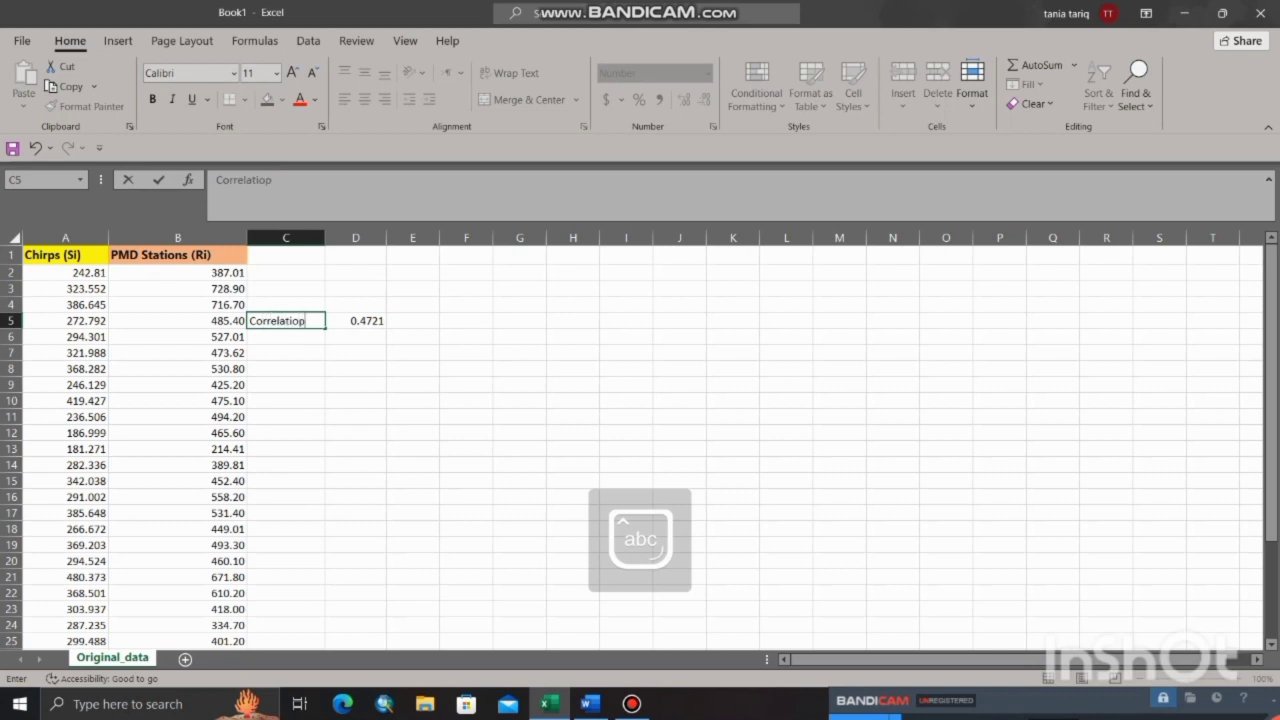
{"action": "type", "text": "rrelatiop"}
{"action": "key", "text": "BackSpace"}
{"action": "type", "text": "n"}
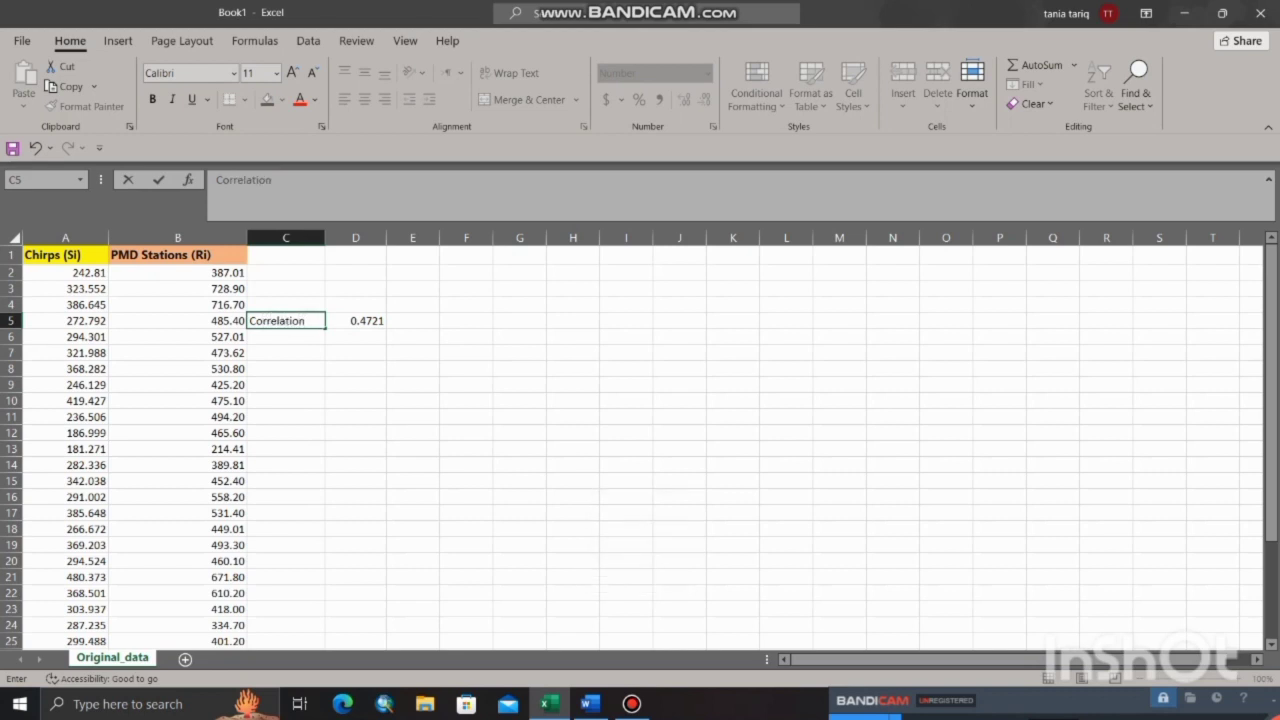
{"action": "left_click", "coordinate": [412, 353]}
- Make the correlation label and result in C5:D5 bold and increase their font size by one step
{"action": "left_click_drag", "start_coordinate": [355, 321], "coordinate": [286, 321]}
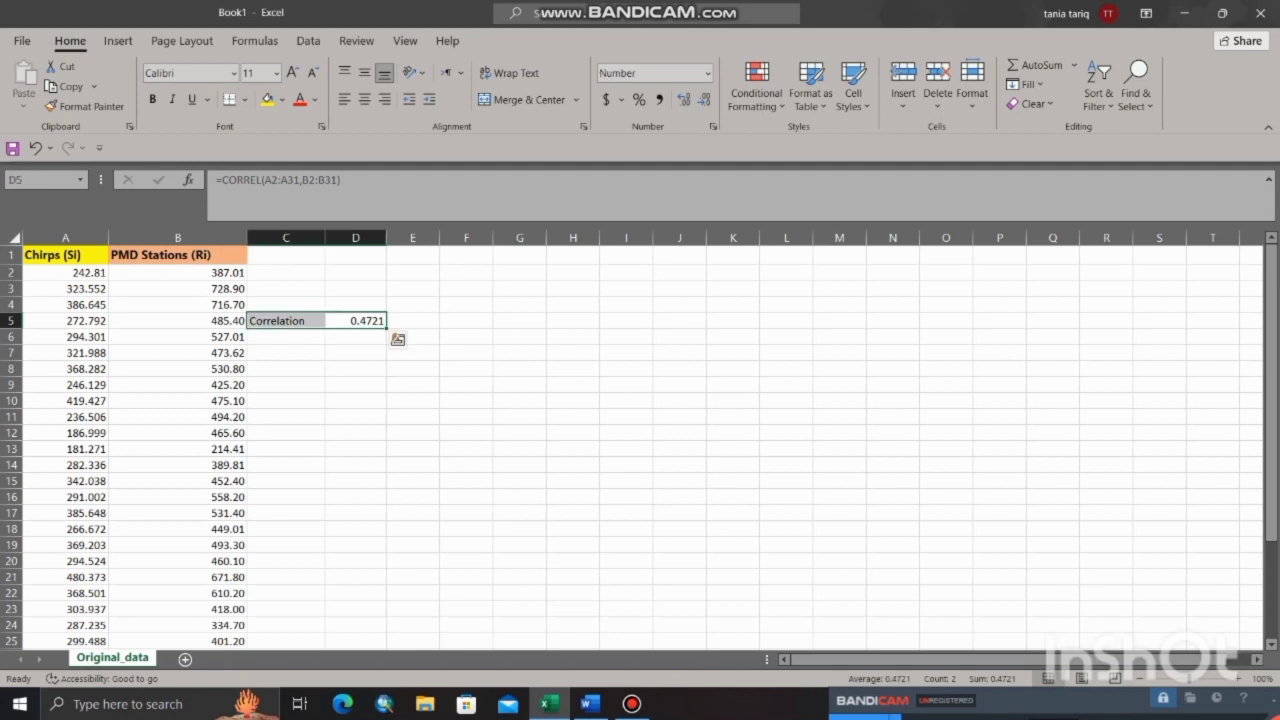
{"action": "left_click", "coordinate": [152, 99]}
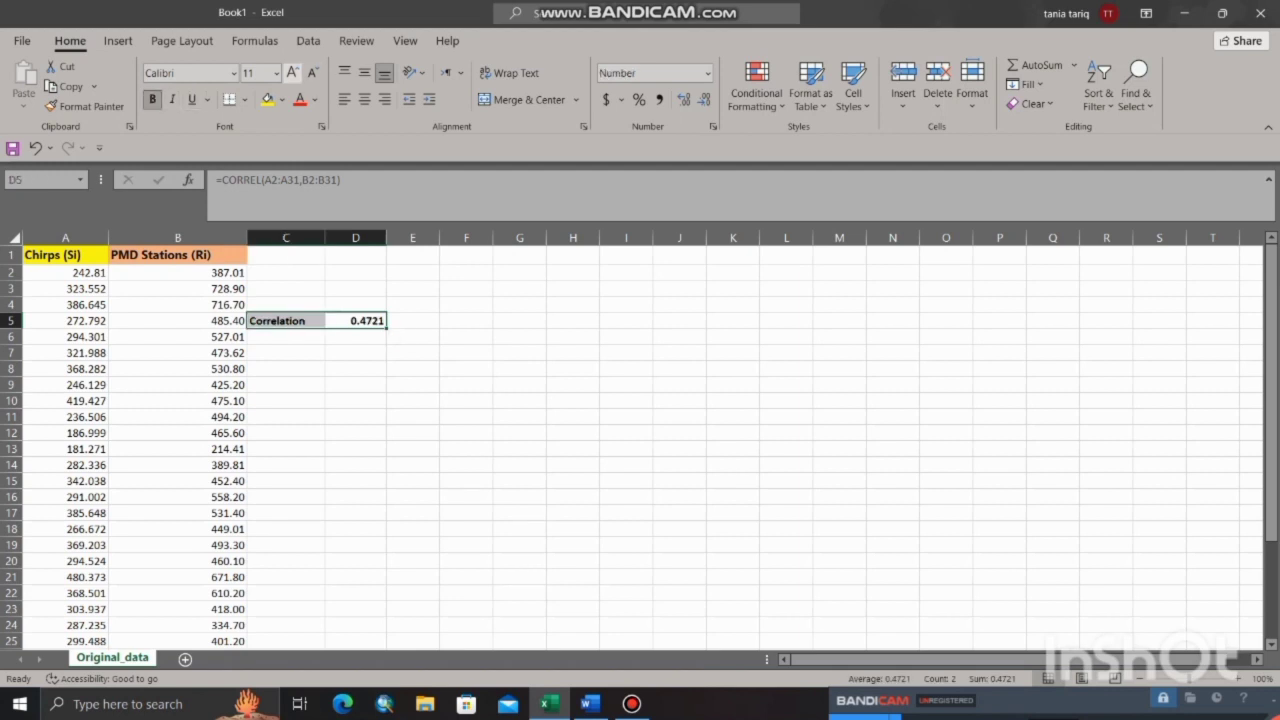
{"action": "left_click", "coordinate": [292, 73]}
{"action": "left_click", "coordinate": [519, 338]}
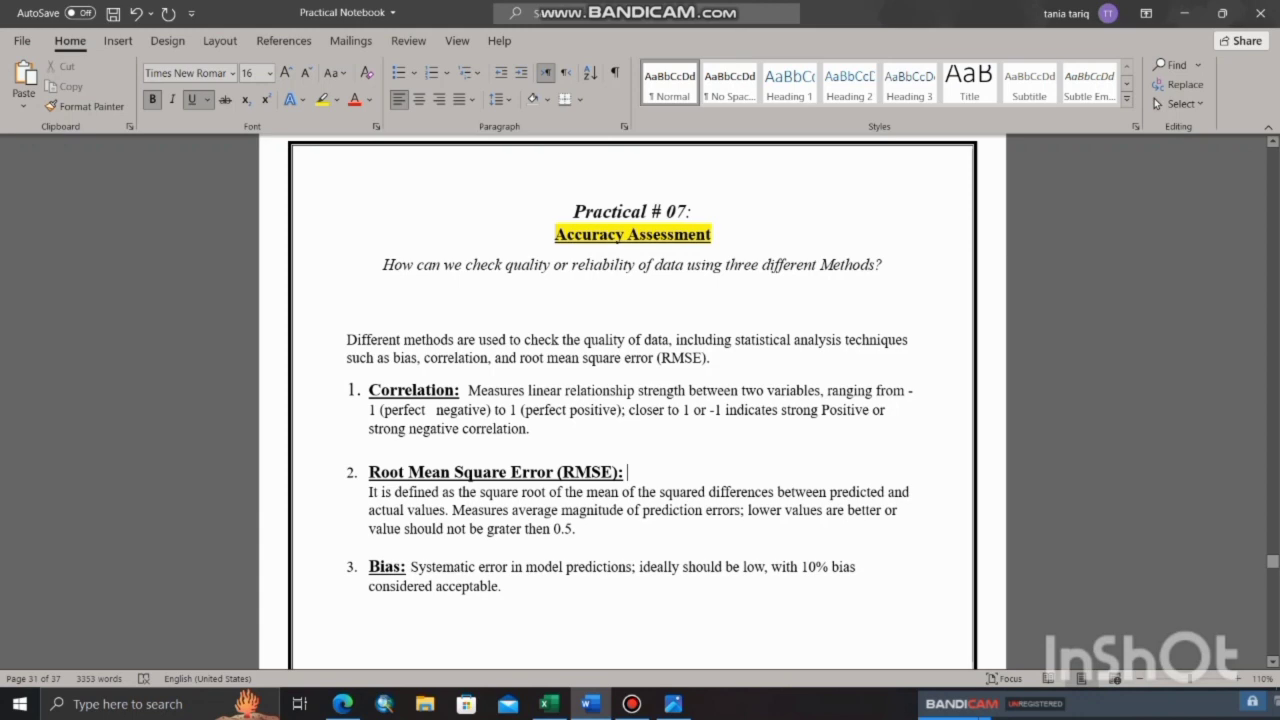
- Highlight the "Root Mean Square Error (RMSE):" heading in yellow
{"action": "left_click_drag", "start_coordinate": [627, 472], "coordinate": [369, 473]}
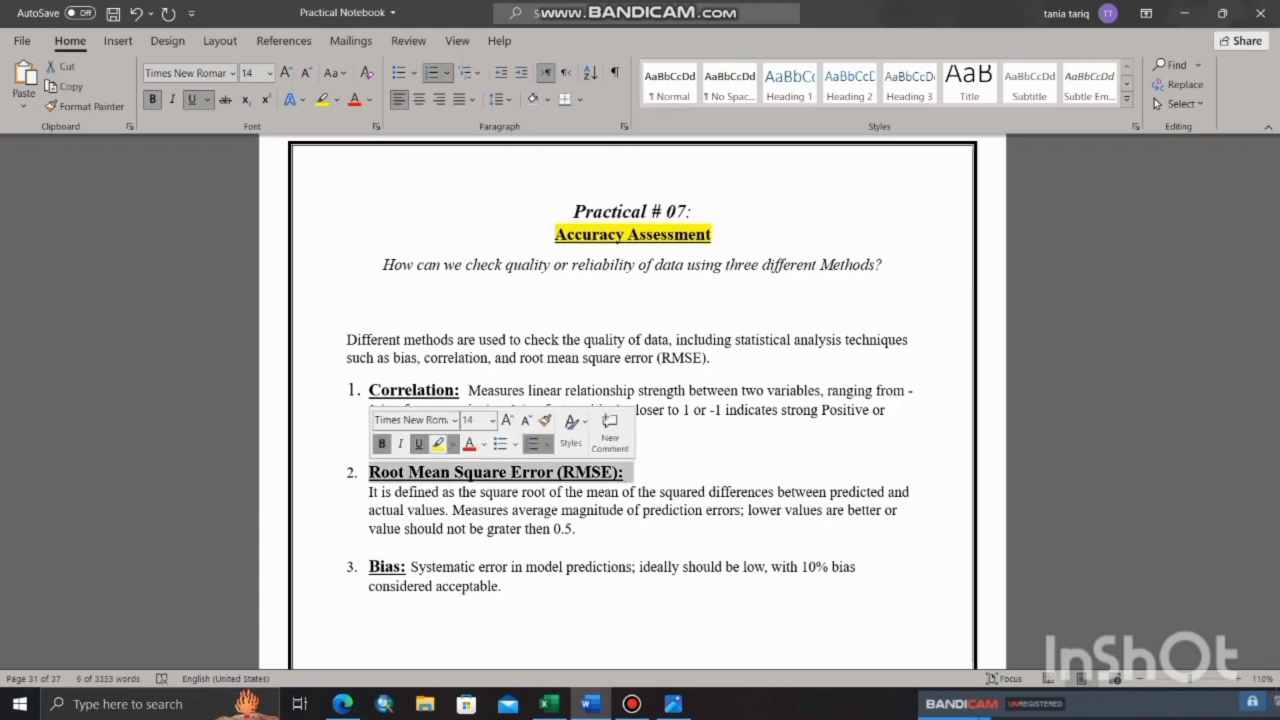
{"action": "left_click", "coordinate": [438, 443]}
{"action": "left_click", "coordinate": [369, 472]}
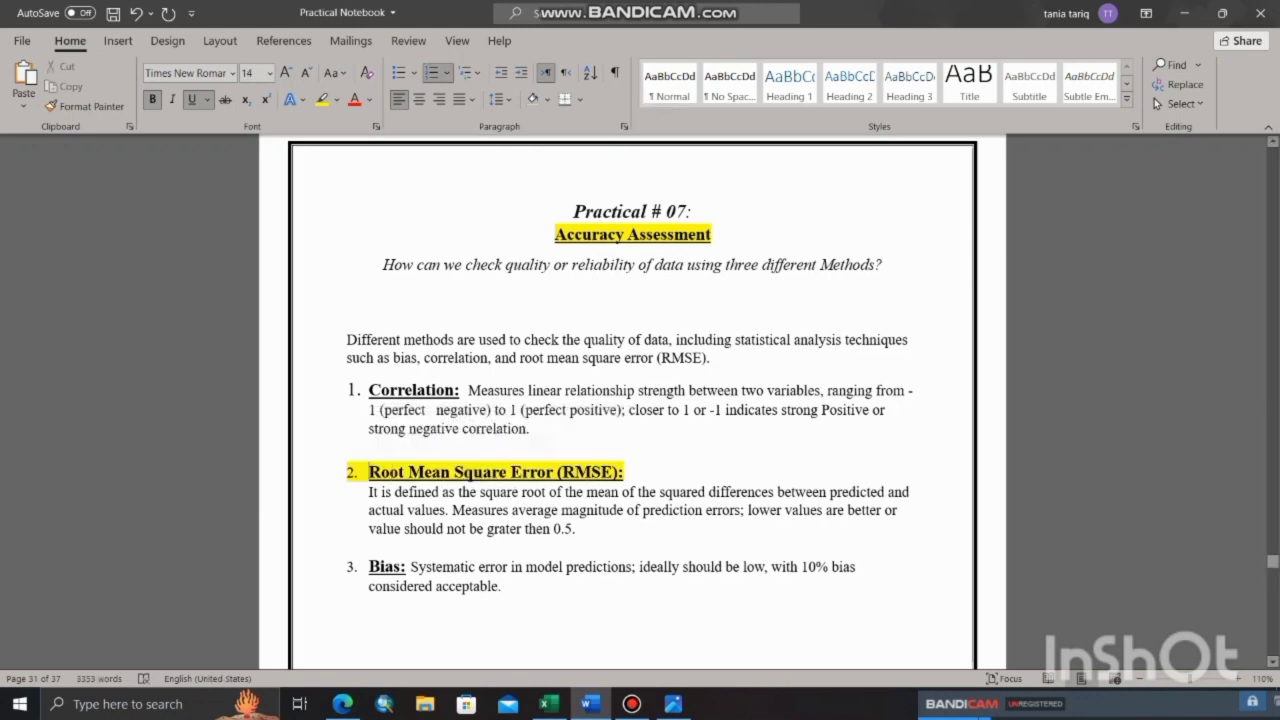
- Highlight the phrase "between predicted and actual values" in the RMSE definition in yellow
{"action": "scroll", "coordinate": [630, 400], "scroll_direction": "up", "scroll_amount": 4, "text": "ctrl"}
{"action": "scroll", "coordinate": [630, 400], "scroll_direction": "down", "scroll_amount": 2}
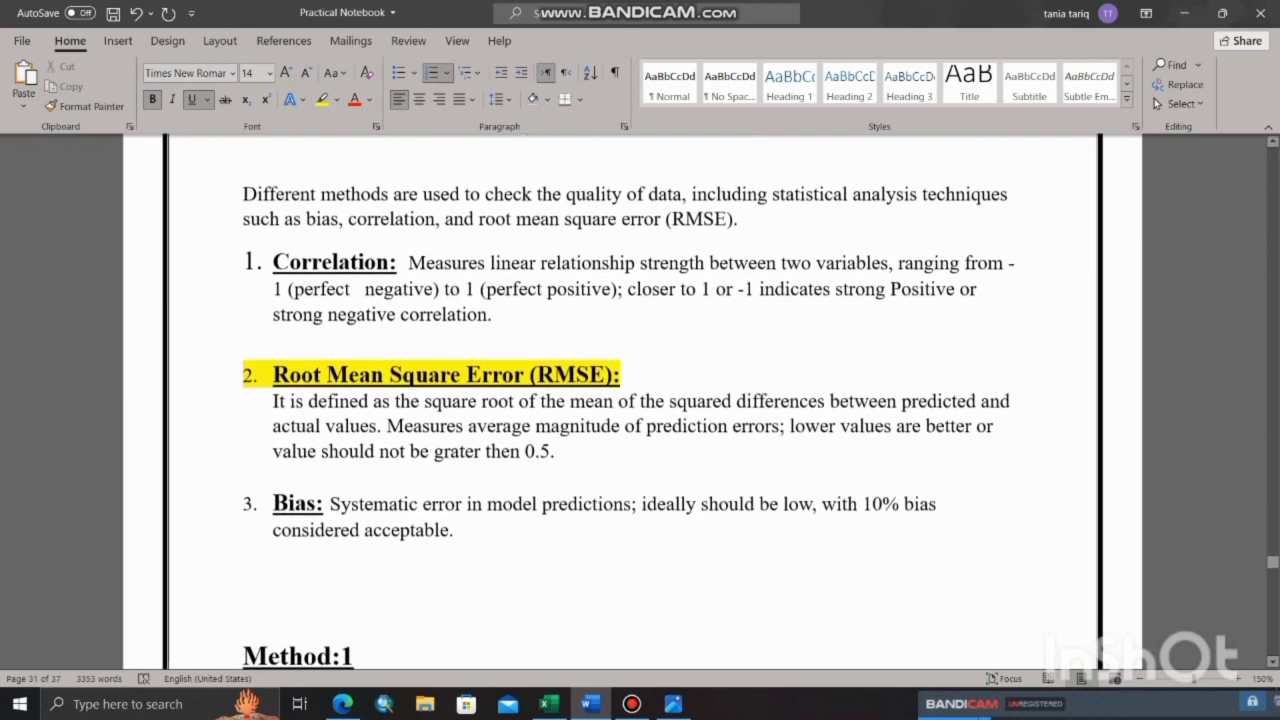
{"action": "scroll", "coordinate": [630, 400], "scroll_direction": "down", "scroll_amount": 1, "text": "ctrl"}
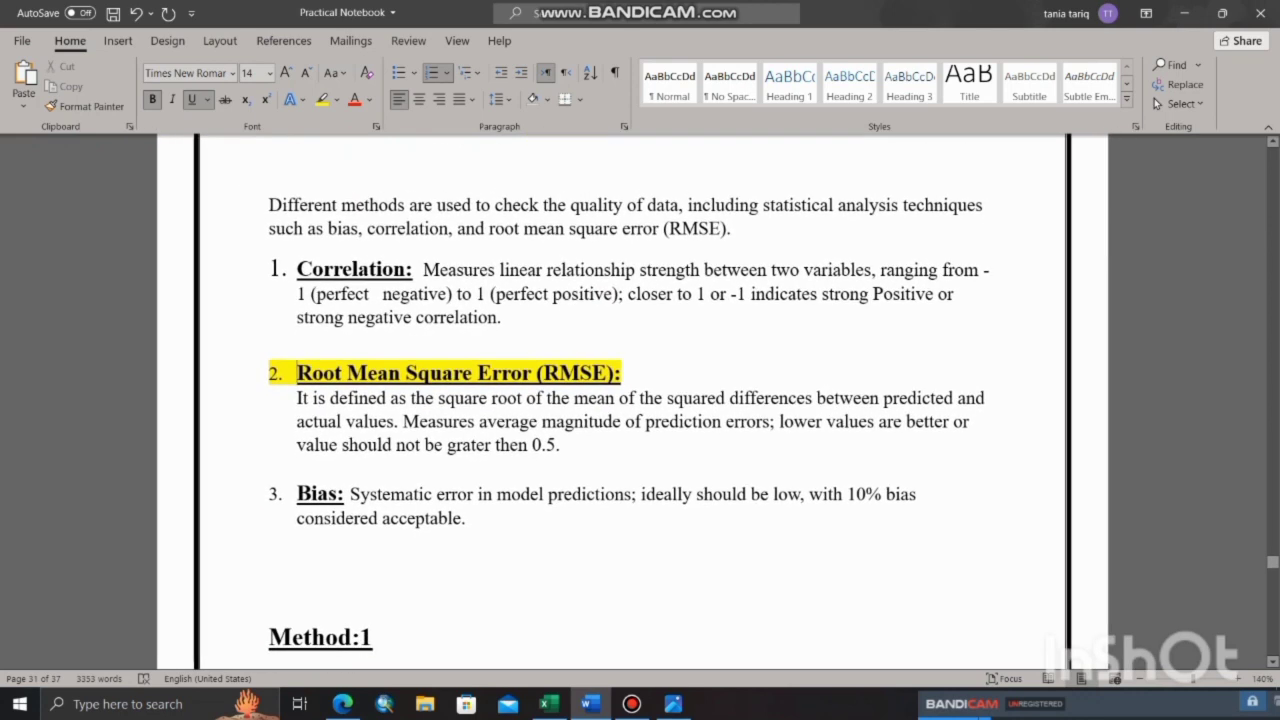
{"action": "left_click_drag", "start_coordinate": [817, 397], "coordinate": [396, 421]}
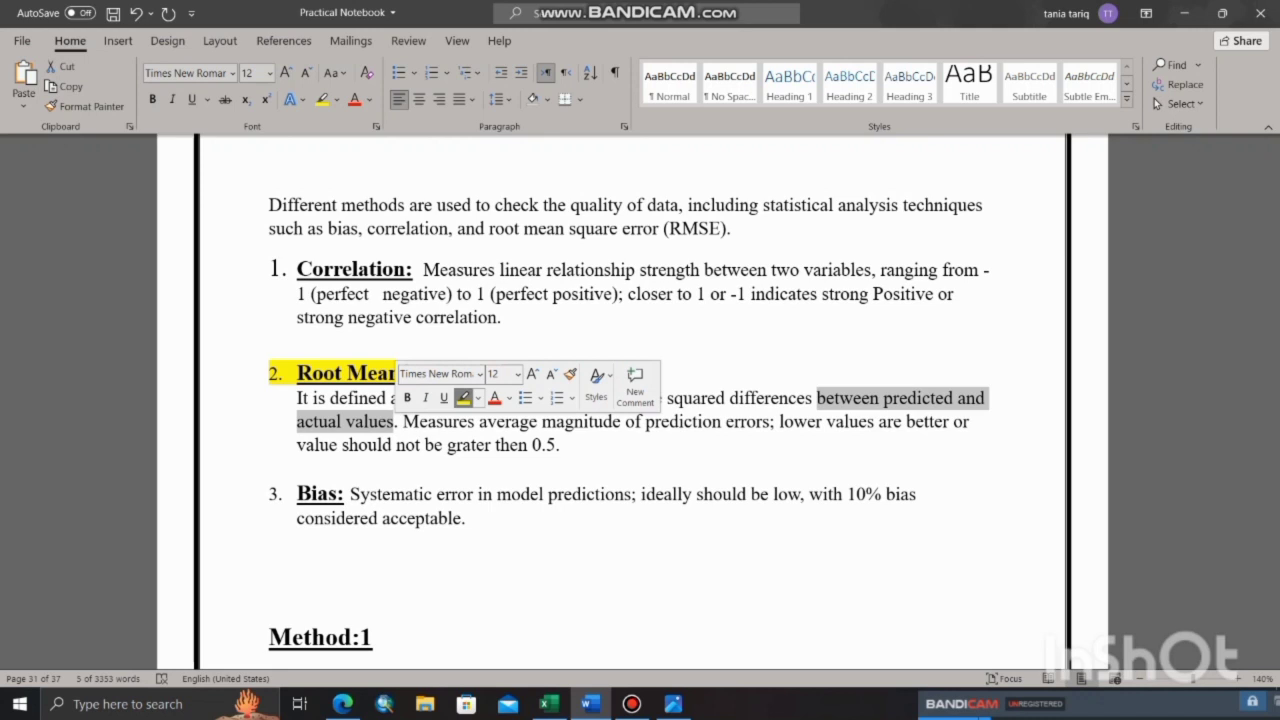
{"action": "left_click", "coordinate": [463, 397]}
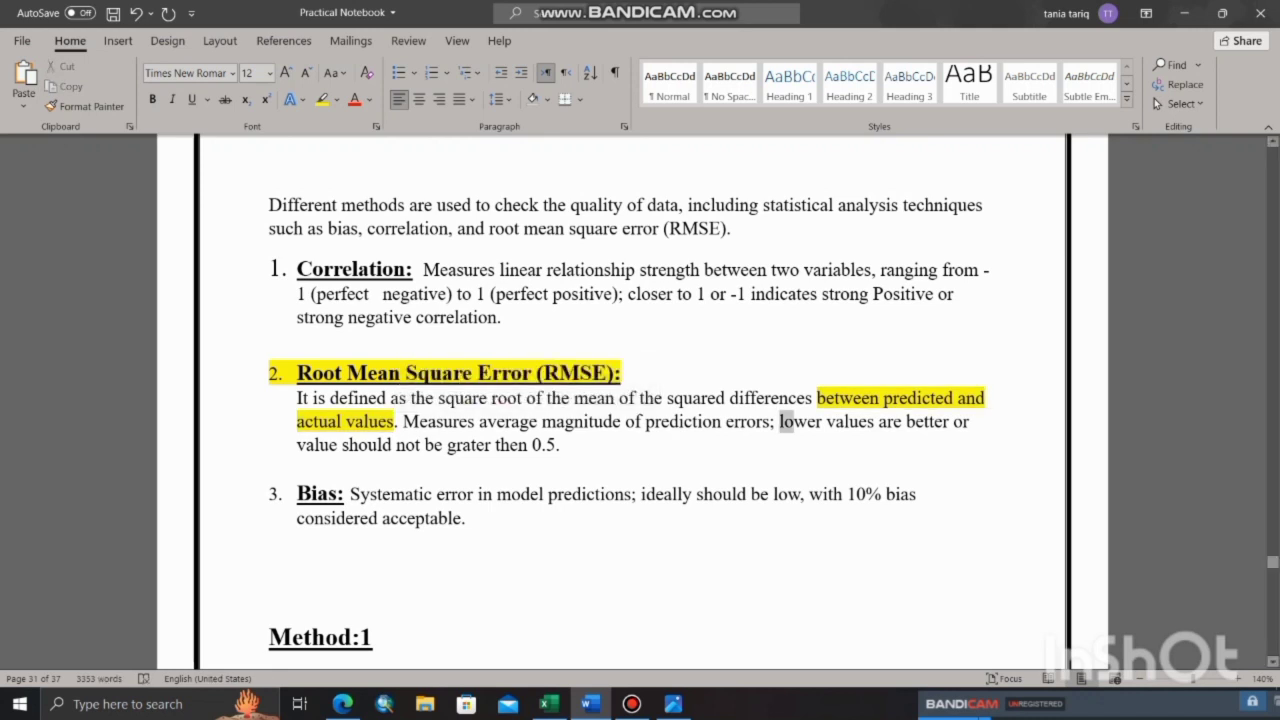
- Read the RMSE acceptance criterion, then find the Method:2 Root Mean Square Error (RMSE) procedure in the notes
{"action": "left_click_drag", "start_coordinate": [779, 421], "coordinate": [568, 445]}
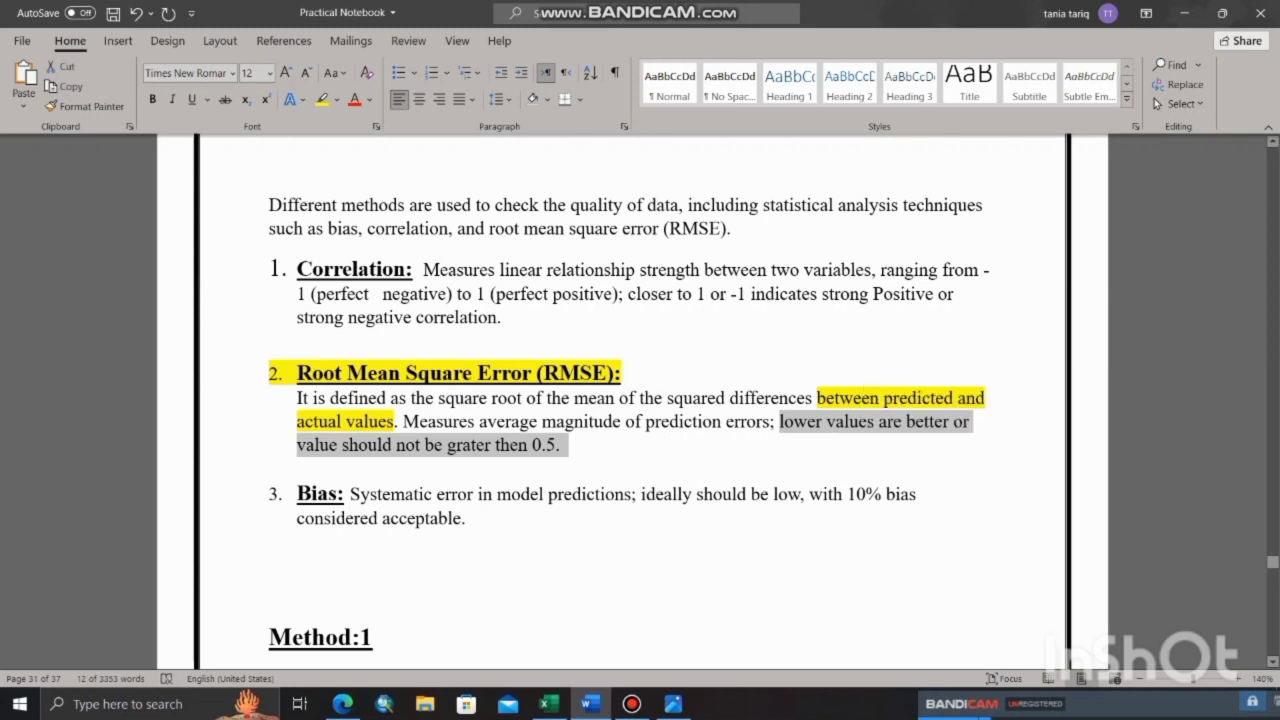
{"action": "left_click", "coordinate": [298, 468]}
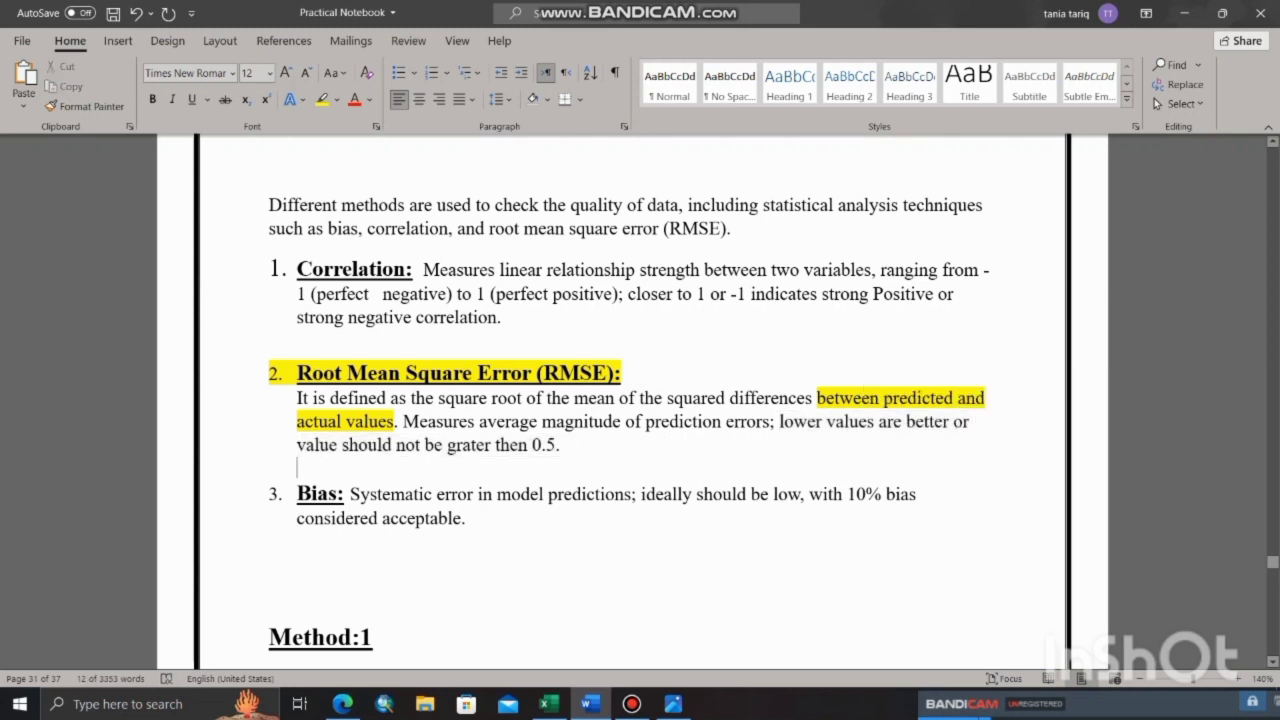
{"action": "scroll", "coordinate": [640, 400], "scroll_direction": "down", "scroll_amount": 15}
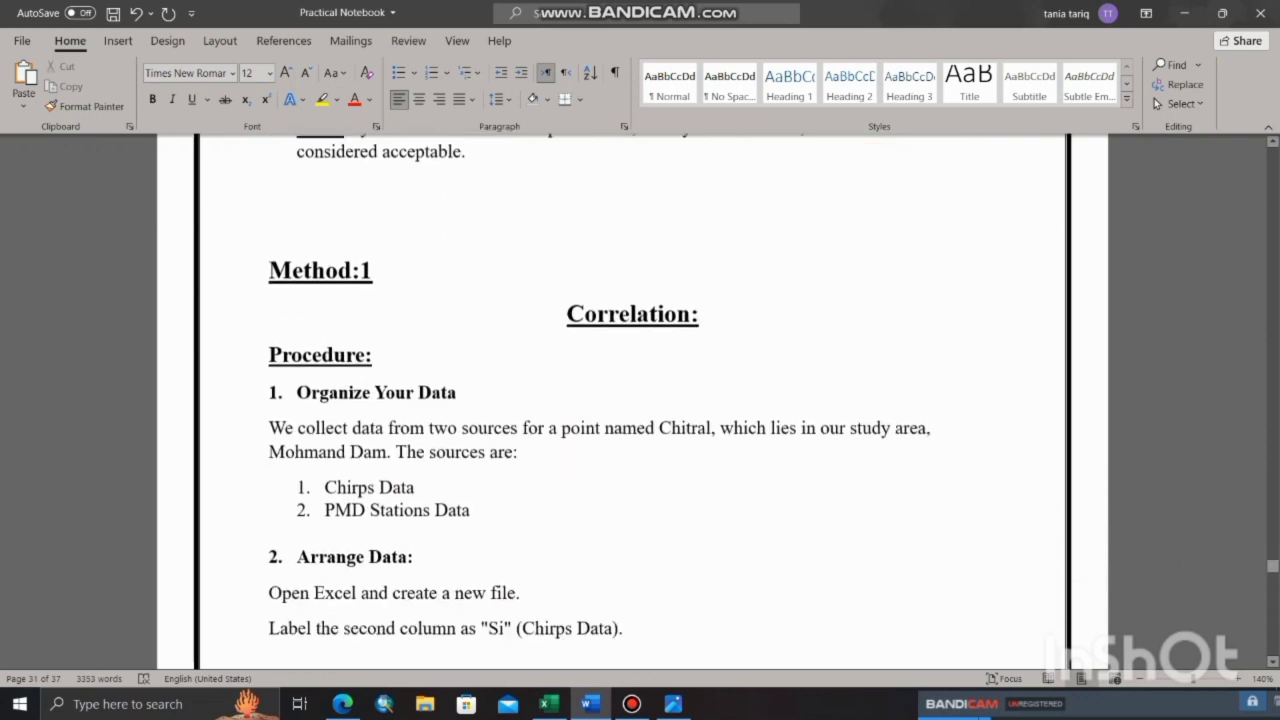
{"action": "scroll", "coordinate": [640, 400], "scroll_direction": "down", "scroll_amount": 5}
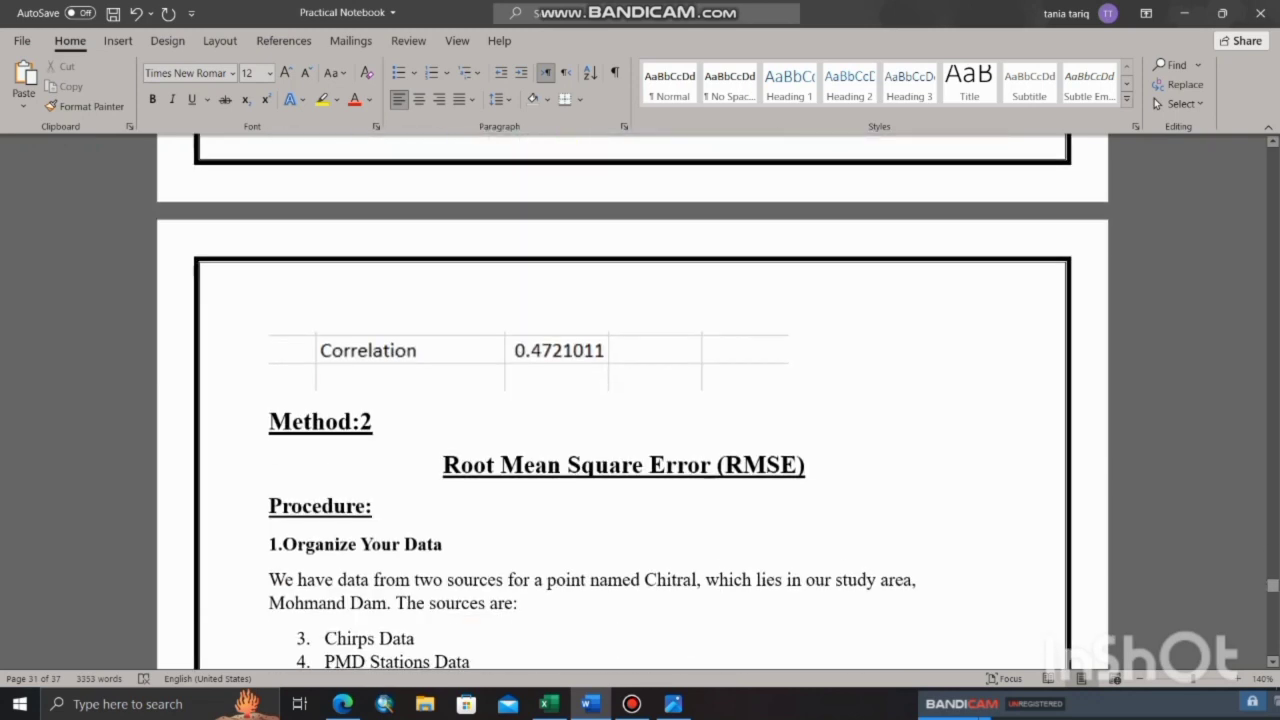
{"action": "scroll", "coordinate": [640, 400], "scroll_direction": "down", "scroll_amount": 2}
{"action": "scroll", "coordinate": [640, 400], "scroll_direction": "down", "scroll_amount": 3}
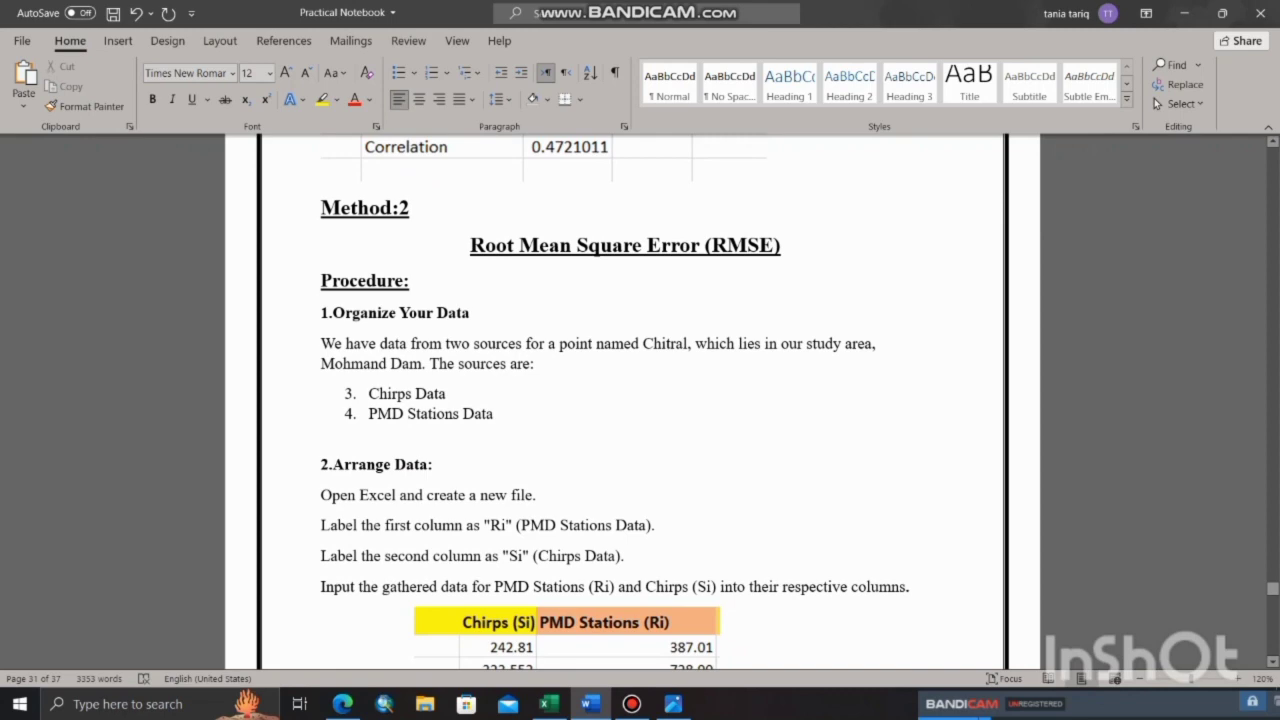
{"action": "scroll", "coordinate": [640, 400], "scroll_direction": "up", "scroll_amount": 4}
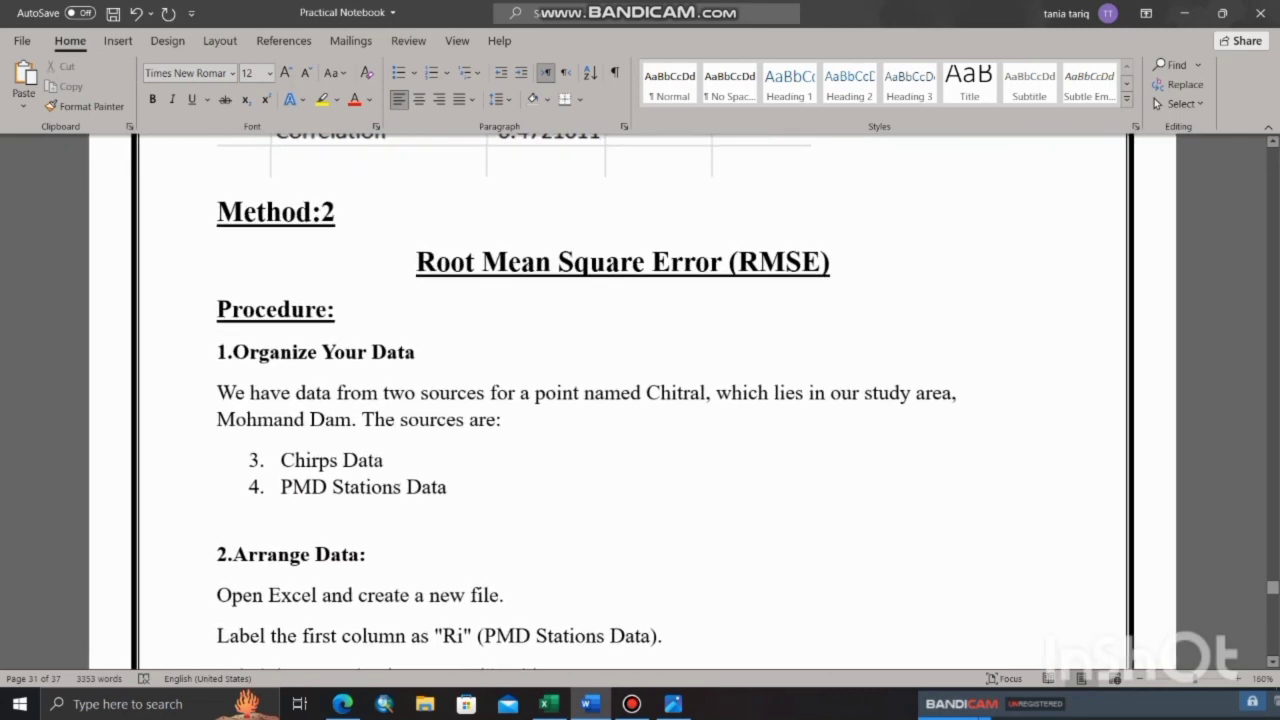
- Highlight the "Chirps Data" and "PMD Stations Data" list items under Method:2 in yellow
{"action": "left_click", "coordinate": [448, 487]}
{"action": "left_click_drag", "start_coordinate": [447, 487], "coordinate": [281, 460]}
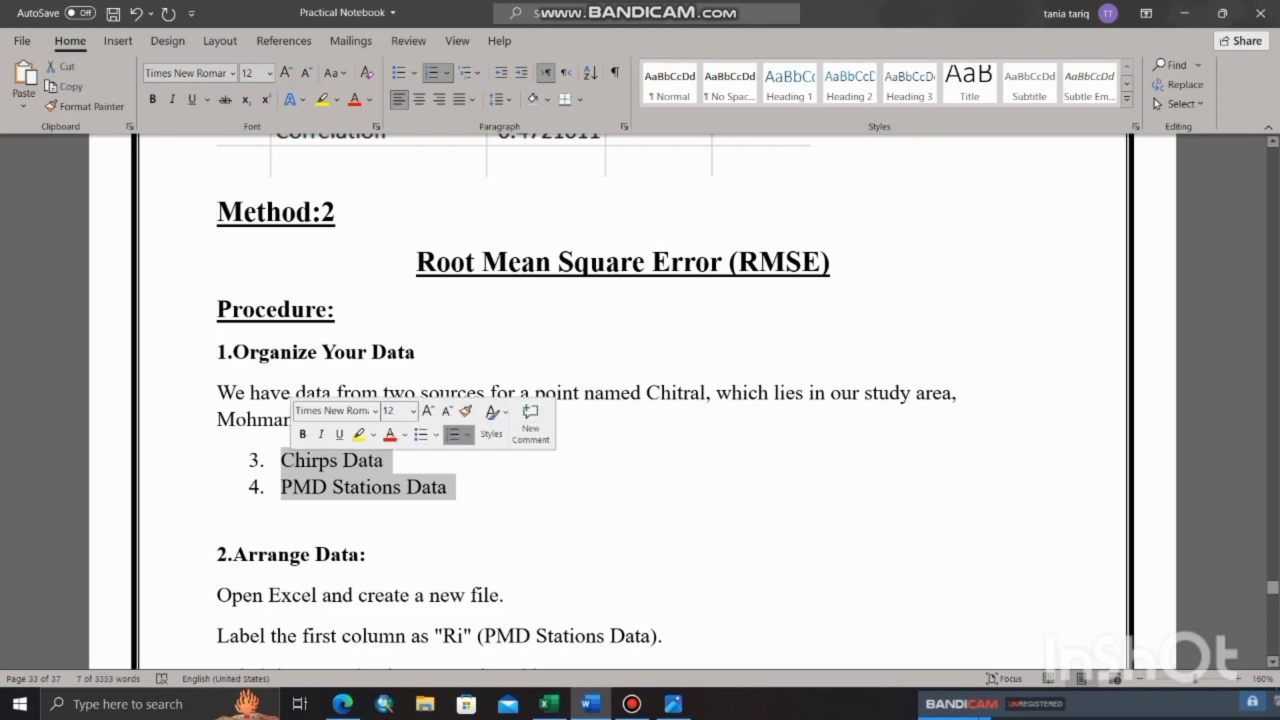
{"action": "left_click", "coordinate": [359, 434]}
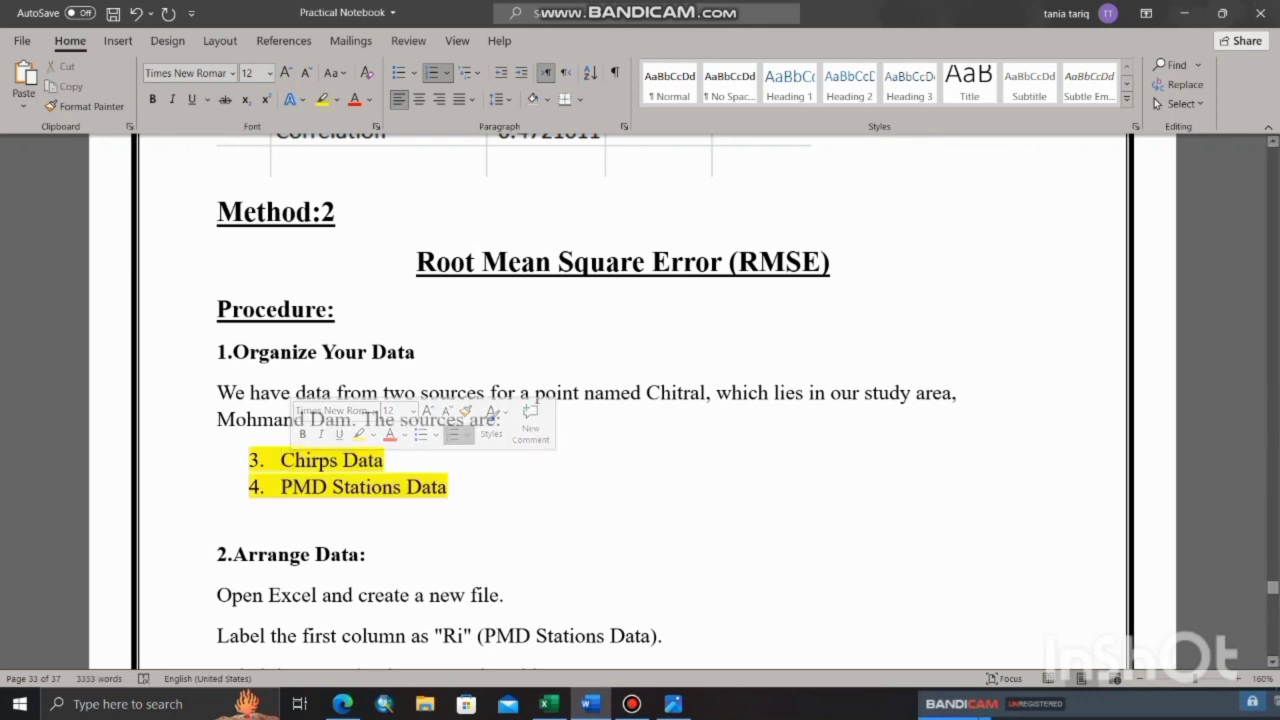
- Review the Arrange Data instructions for the "Ri" and "Si" column labels, undoing the accidental move of the PMD Stations text
{"action": "scroll", "coordinate": [640, 400], "scroll_direction": "down", "scroll_amount": 1}
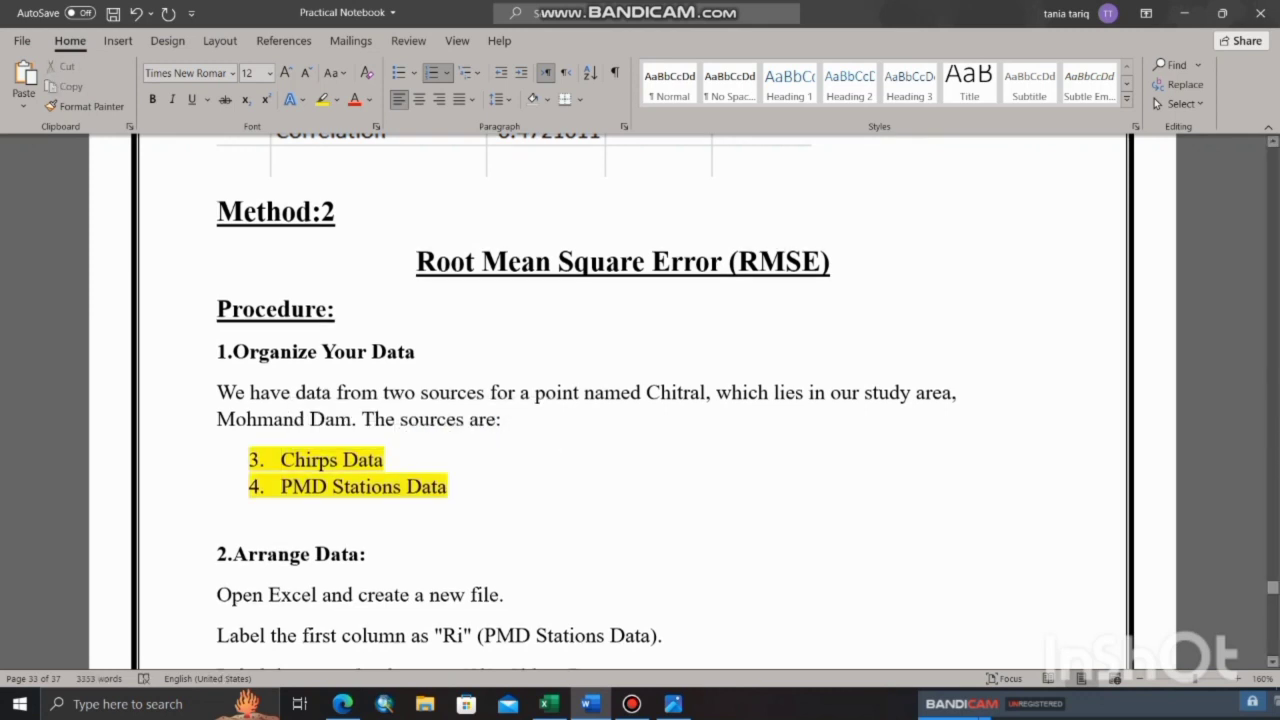
{"action": "scroll", "coordinate": [640, 400], "scroll_direction": "down", "scroll_amount": 2, "text": "ctrl"}
{"action": "scroll", "coordinate": [640, 400], "scroll_direction": "down", "scroll_amount": 3}
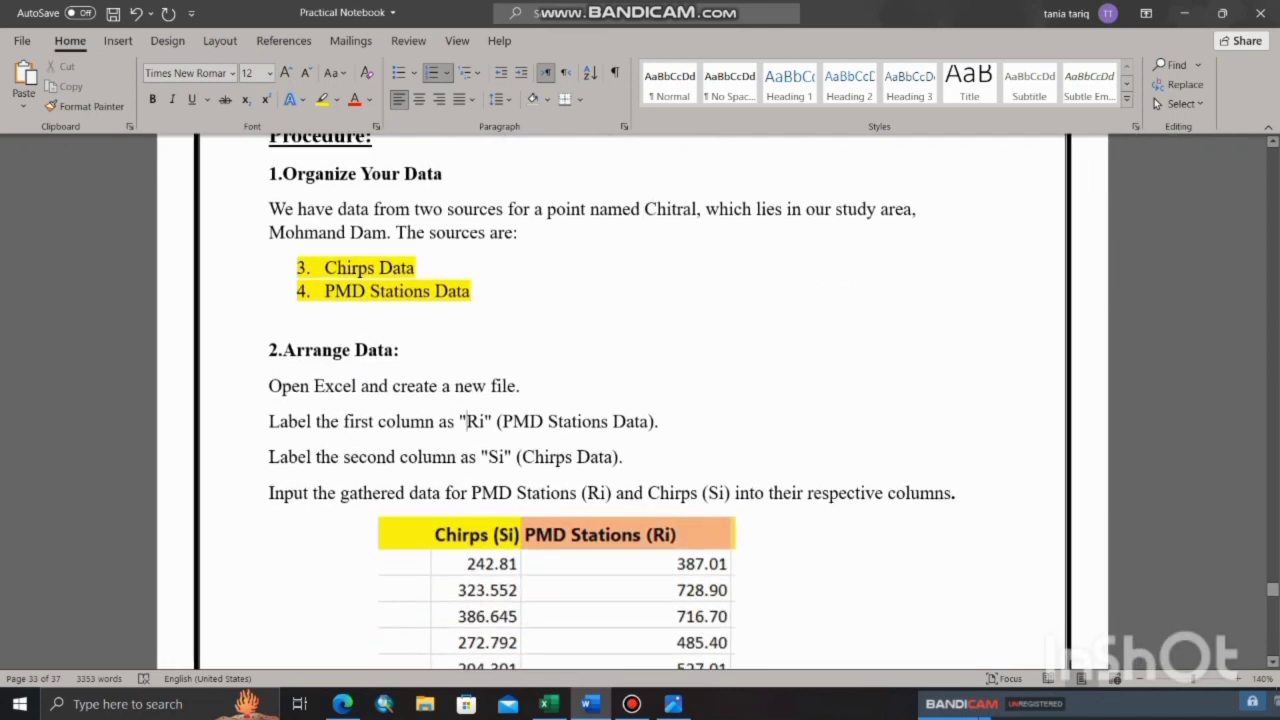
{"action": "left_click_drag", "start_coordinate": [466, 421], "coordinate": [627, 456]}
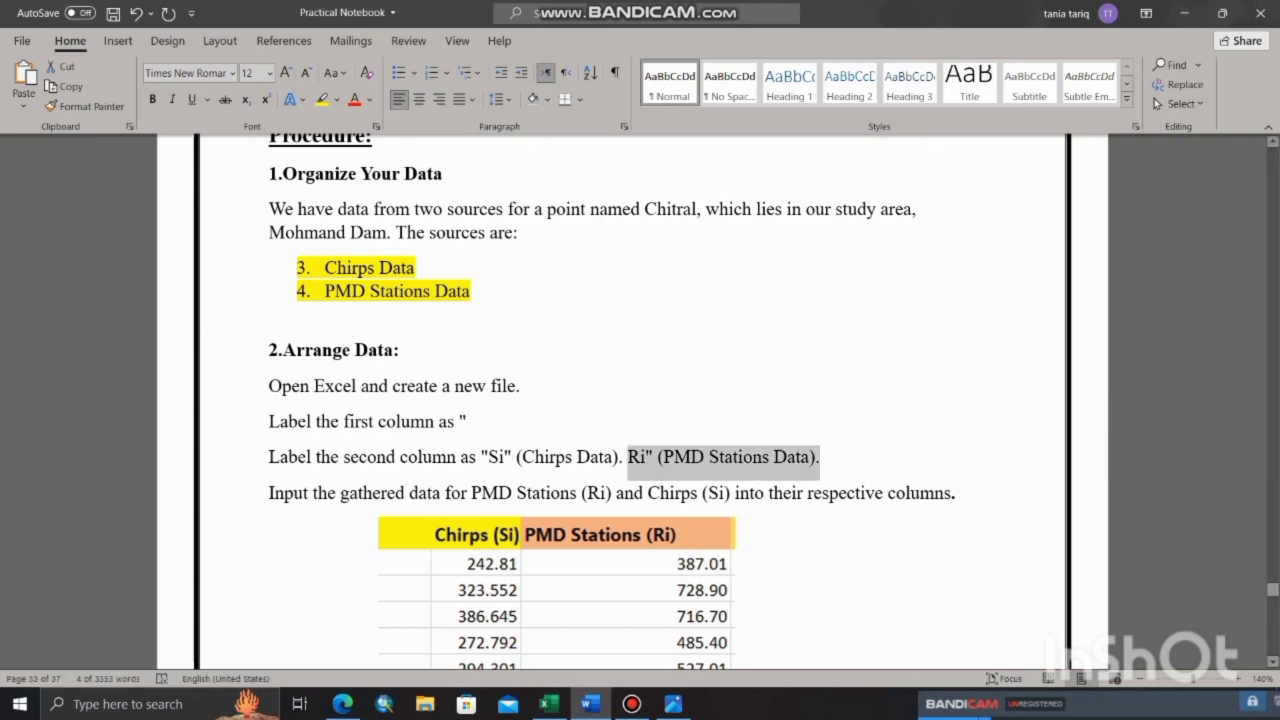
{"action": "left_click", "coordinate": [628, 456]}
{"action": "key", "text": "ctrl+z"}
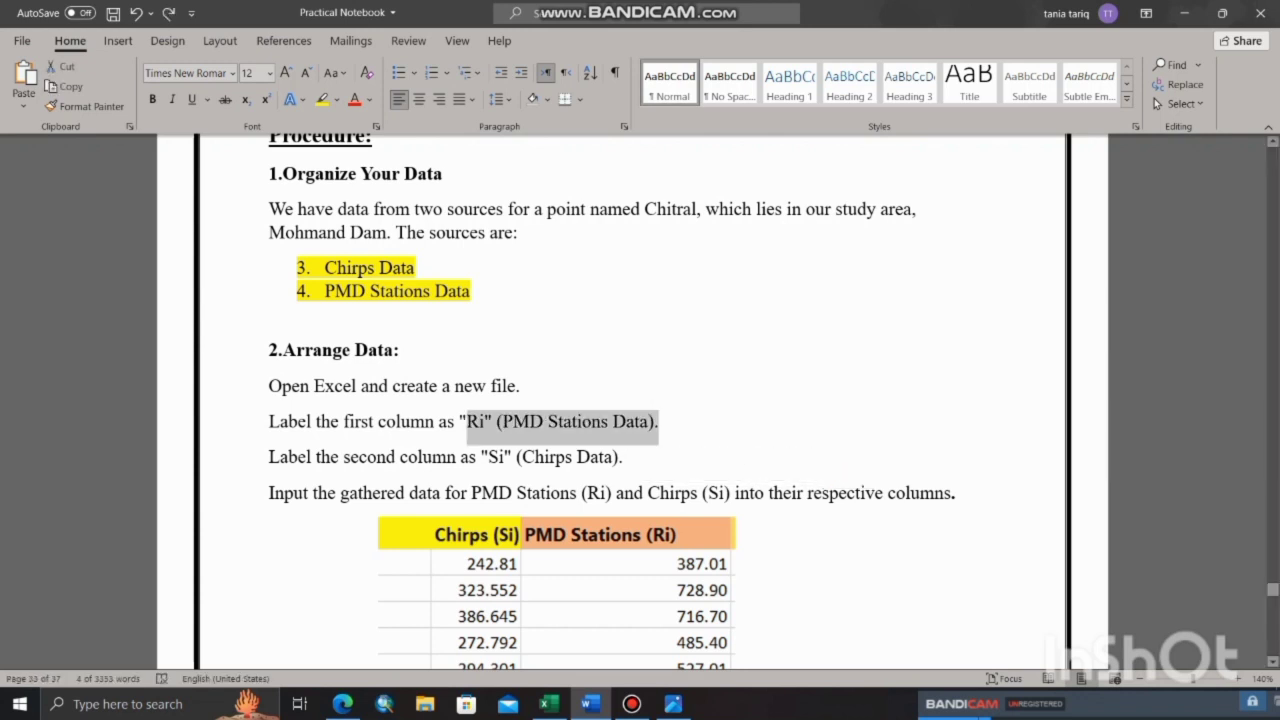
{"action": "left_click_drag", "start_coordinate": [630, 456], "coordinate": [517, 457]}
{"action": "left_click", "coordinate": [626, 457]}
{"action": "scroll", "coordinate": [626, 457], "scroll_direction": "down", "scroll_amount": 1}
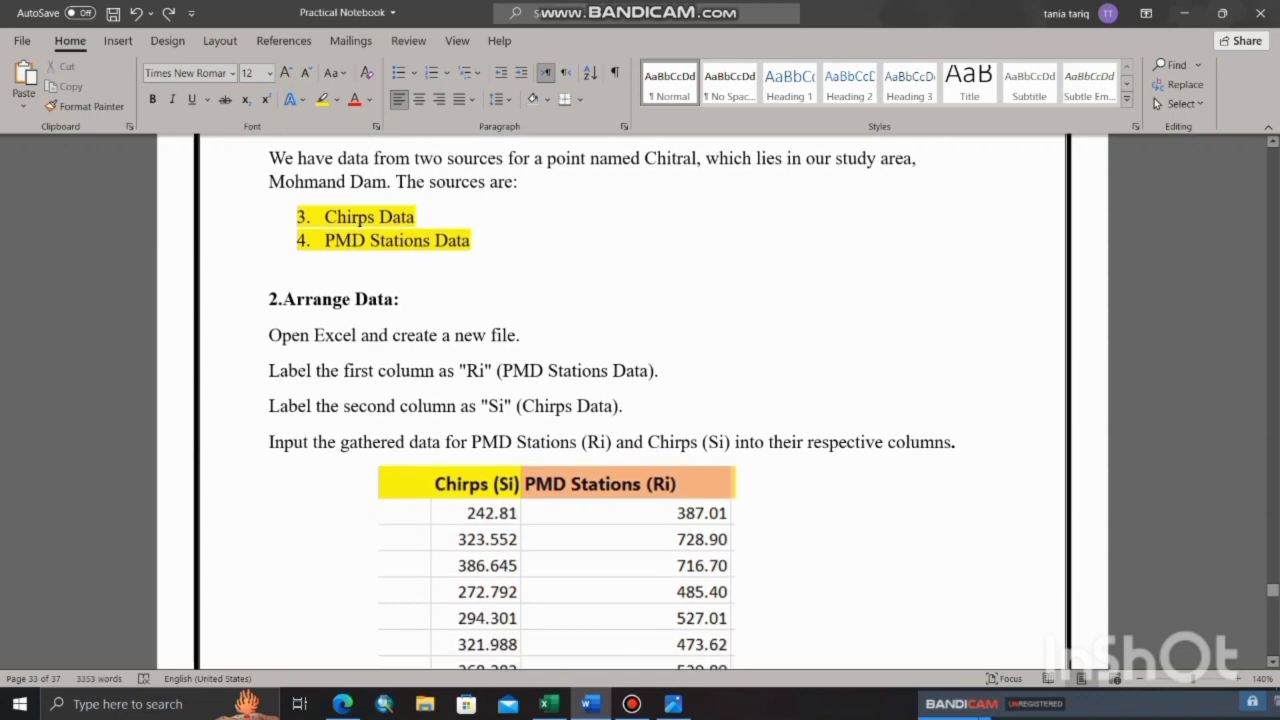
- Switch to the Excel workbook and look over the Chirps (Si) and PMD Stations (Ri) columns on the Original_data sheet
{"action": "left_click", "coordinate": [548, 703]}
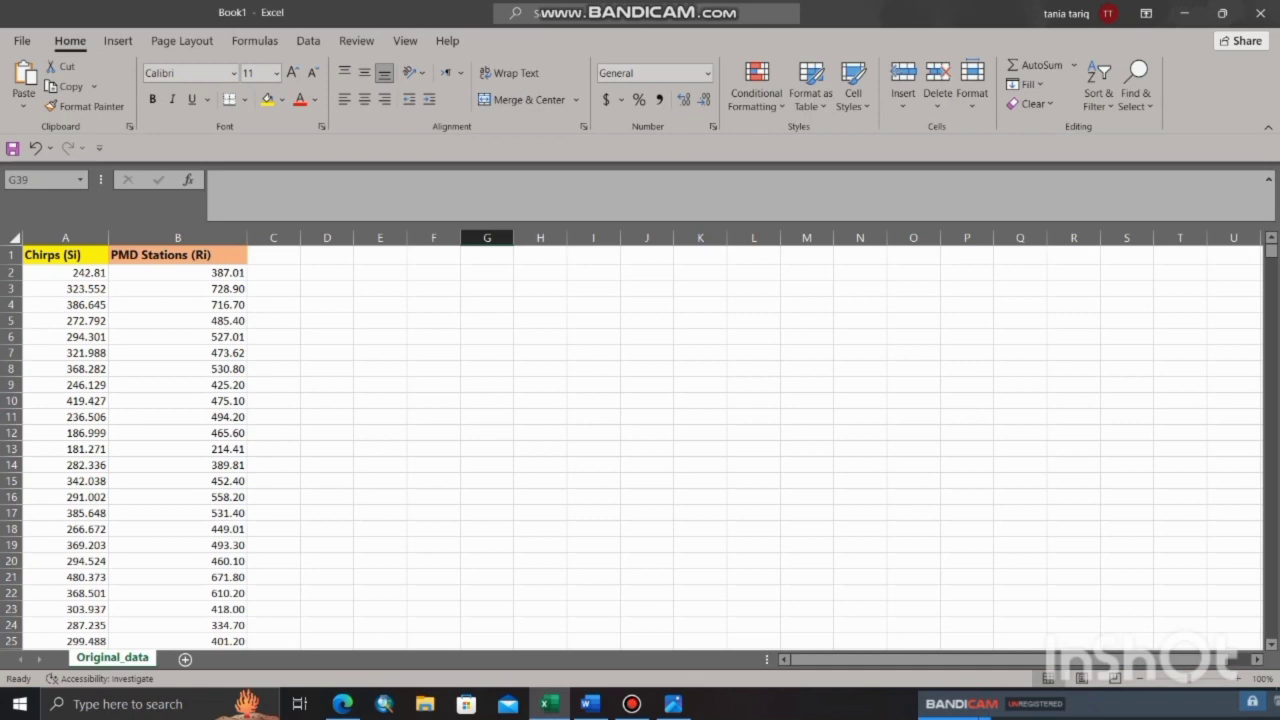
{"action": "scroll", "coordinate": [640, 450], "scroll_direction": "down", "scroll_amount": 4}
{"action": "scroll", "coordinate": [640, 450], "scroll_direction": "up", "scroll_amount": 4}
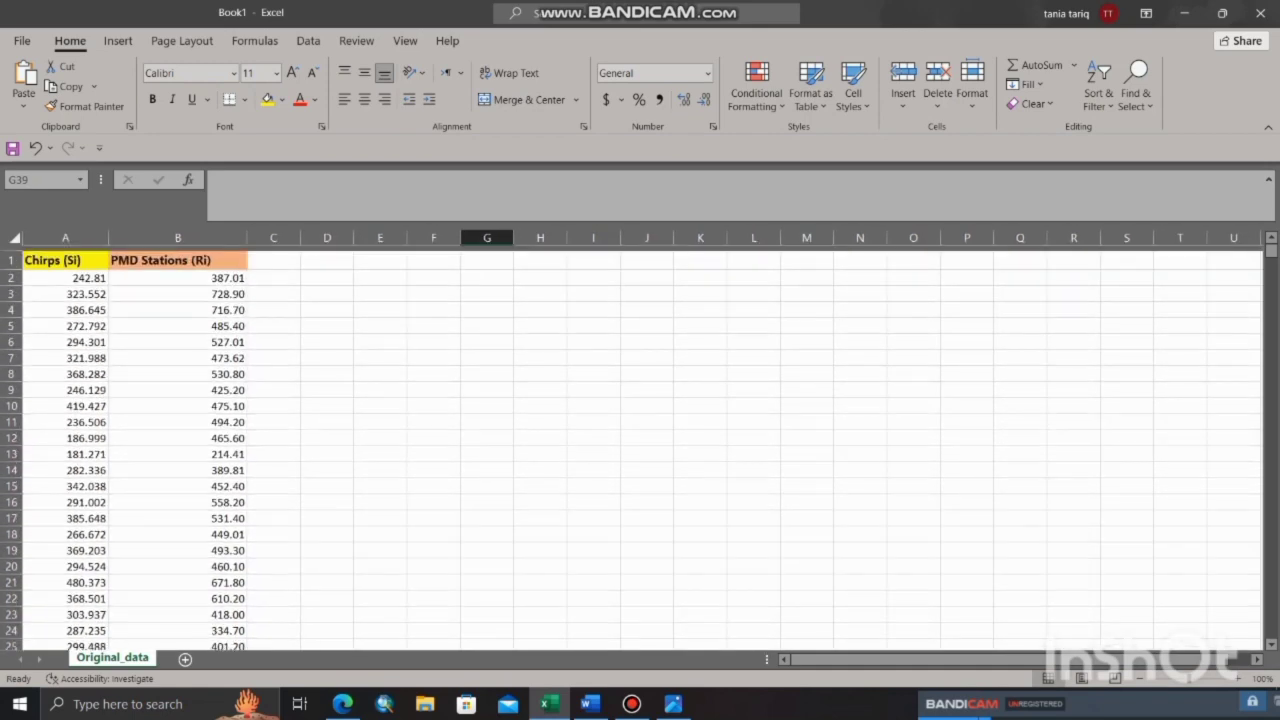
{"action": "scroll", "coordinate": [640, 450], "scroll_direction": "down", "scroll_amount": 1}
{"action": "scroll", "coordinate": [640, 450], "scroll_direction": "up", "scroll_amount": 1}
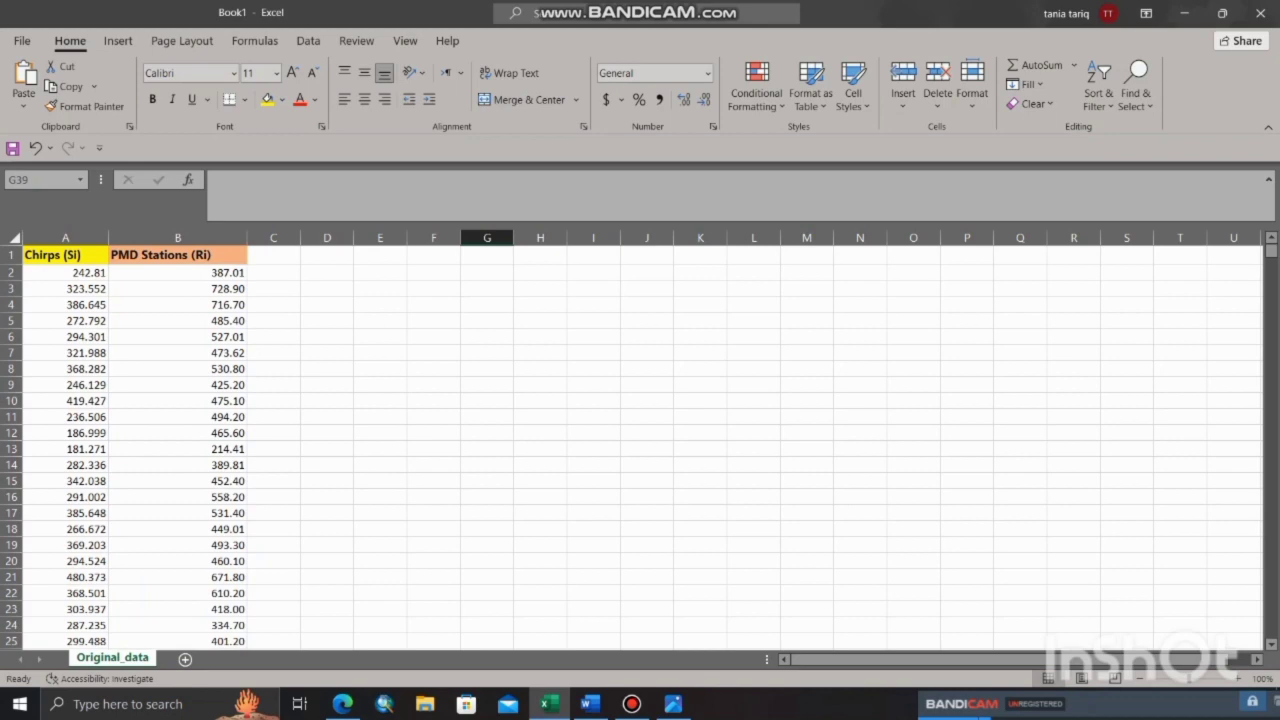
- Return to the Word notes and read the Normalize data instruction on calculating the sum of each column
{"action": "left_click", "coordinate": [590, 703]}
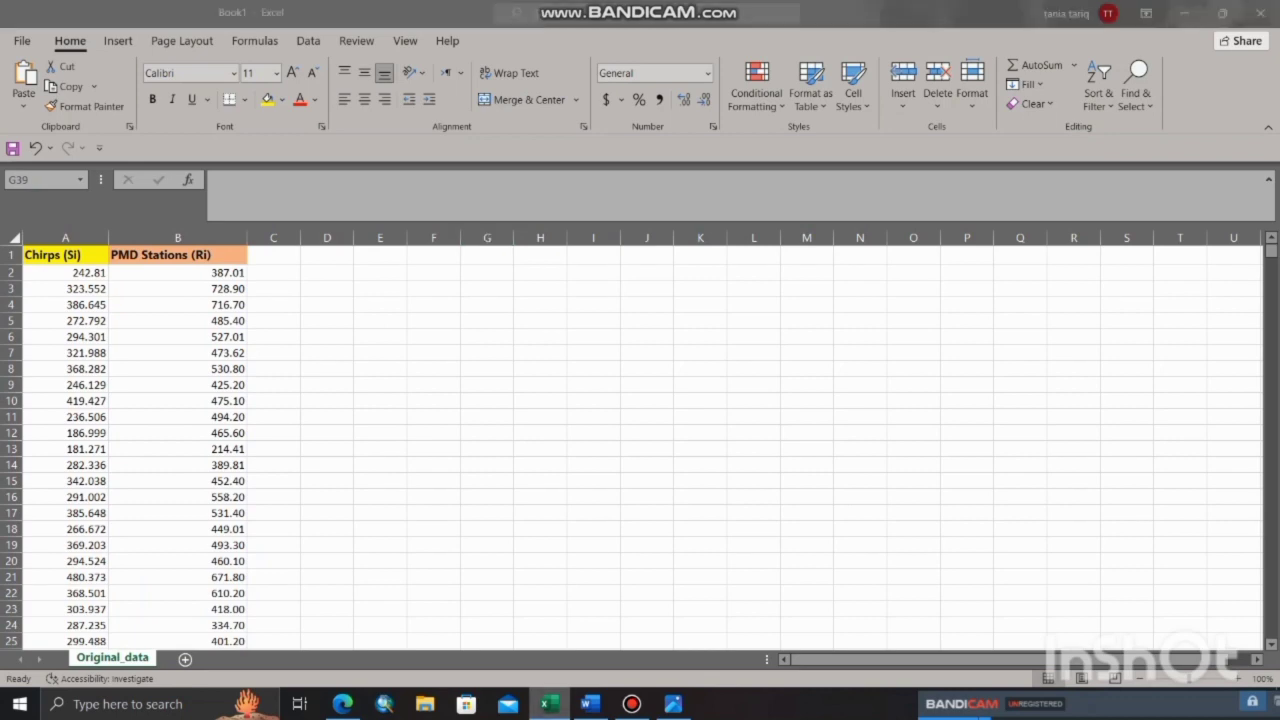
{"action": "scroll", "coordinate": [640, 450], "scroll_direction": "down", "scroll_amount": 3}
{"action": "scroll", "coordinate": [612, 400], "scroll_direction": "down", "scroll_amount": 2}
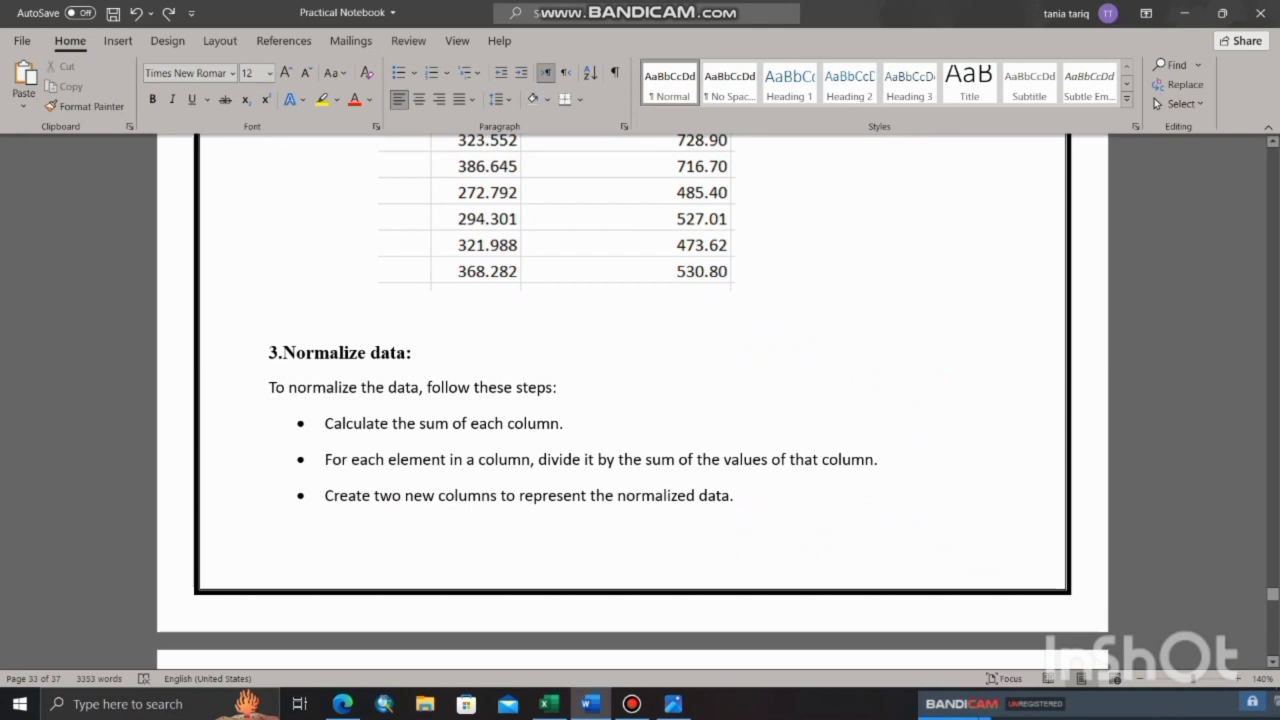
{"action": "left_click", "coordinate": [563, 423]}
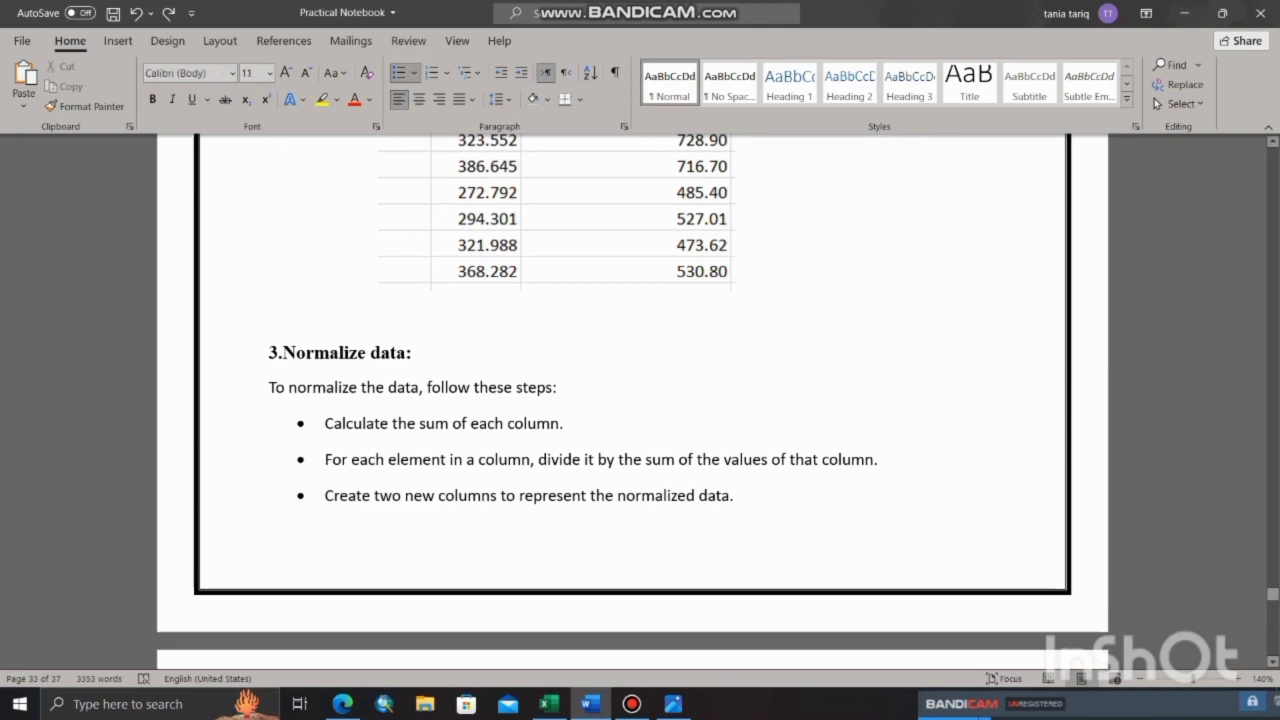
{"action": "left_click_drag", "start_coordinate": [568, 423], "coordinate": [324, 423]}
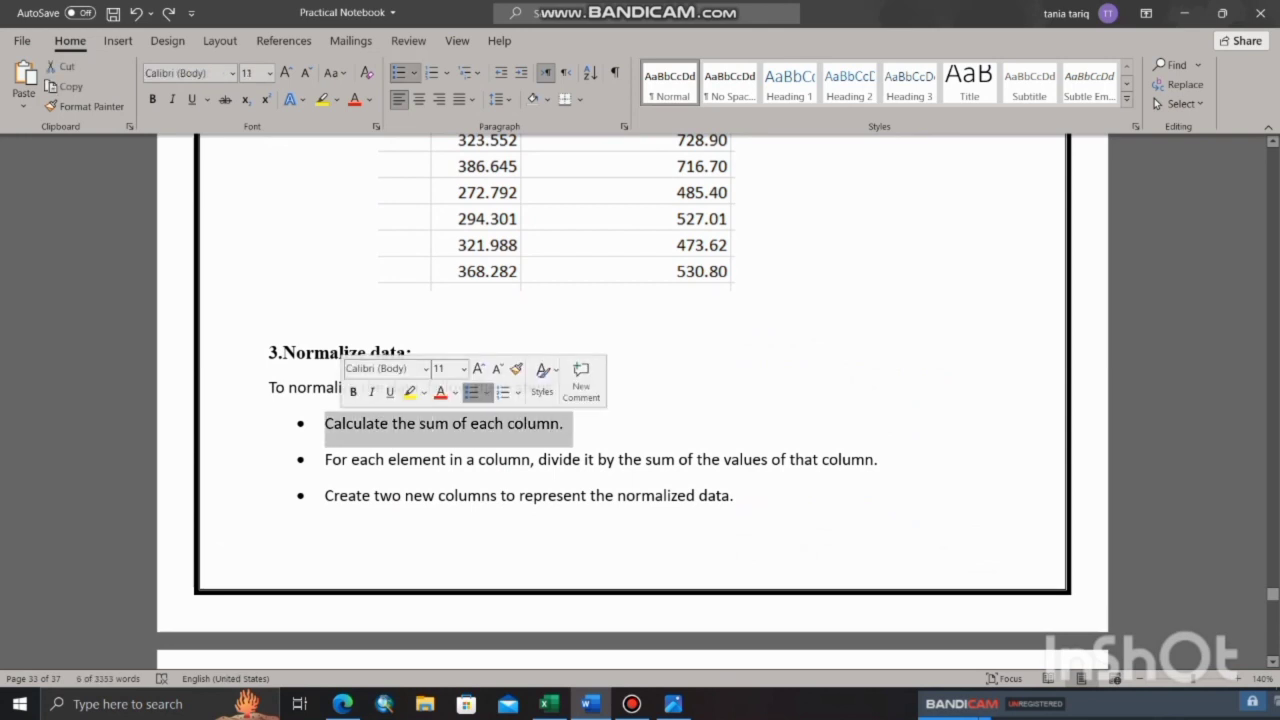
{"action": "left_click", "coordinate": [566, 424]}
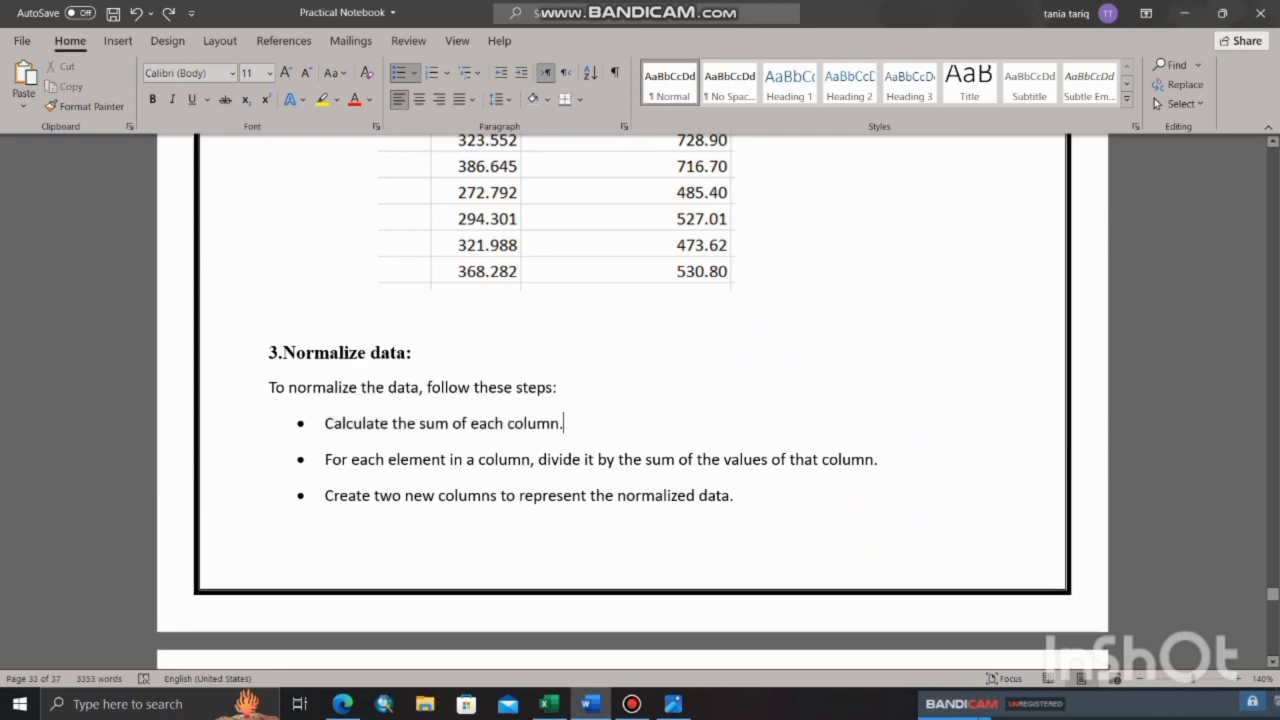
- In the Excel workbook, total the Chirps (Si) values in cell A33 with =SUM(A2:A31)
{"action": "left_click", "coordinate": [549, 703]}
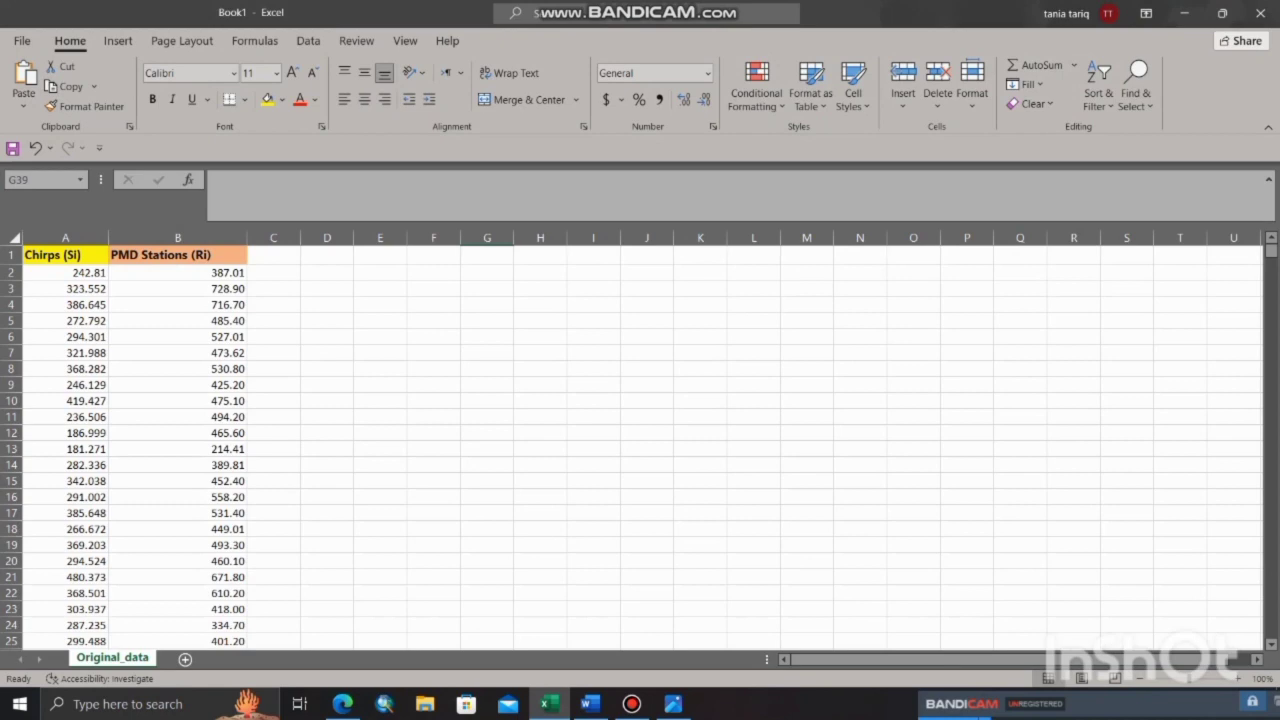
{"action": "scroll", "coordinate": [640, 446], "scroll_direction": "down", "scroll_amount": 3}
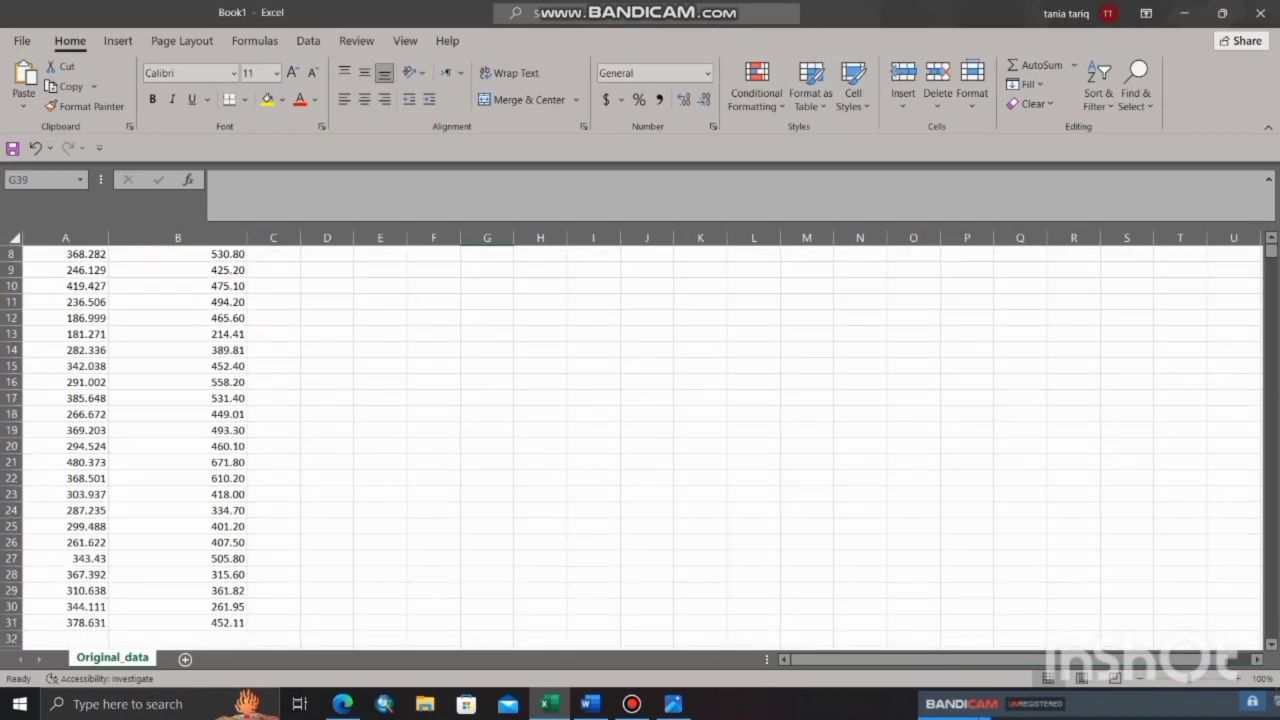
{"action": "scroll", "coordinate": [640, 446], "scroll_direction": "down", "scroll_amount": 1}
{"action": "left_click", "coordinate": [66, 622]}
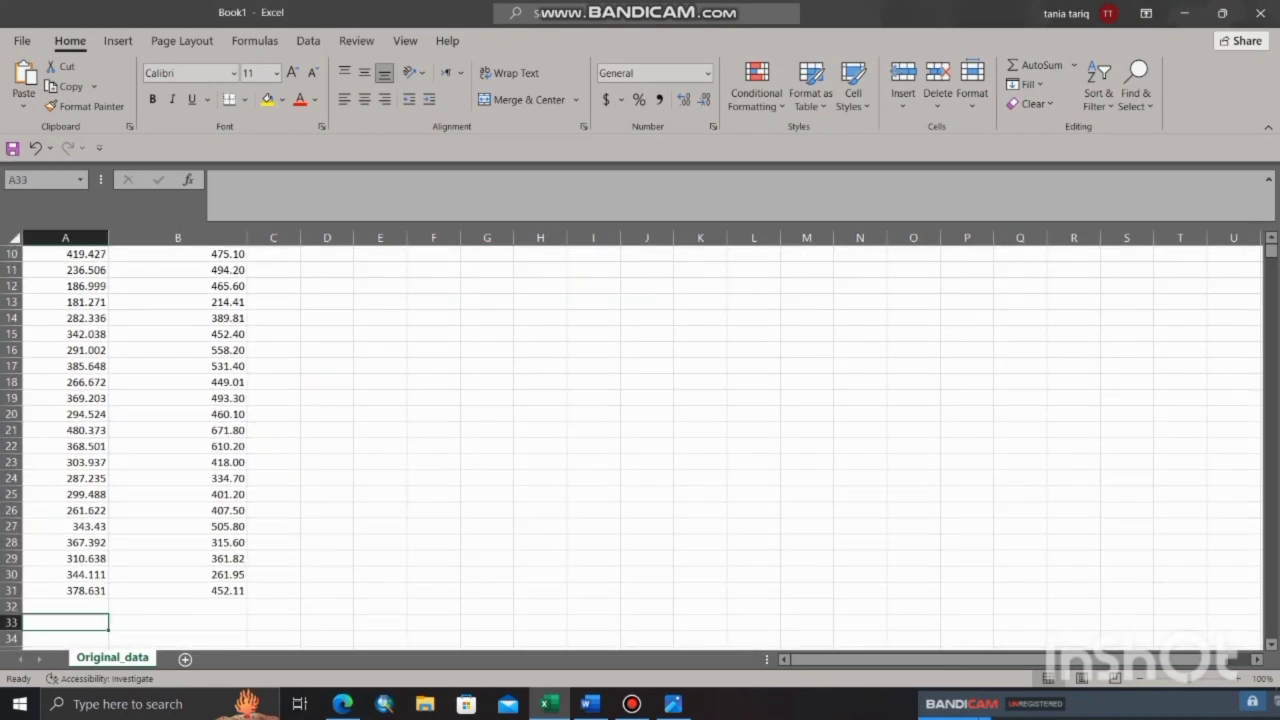
{"action": "type", "text": "=sum"}
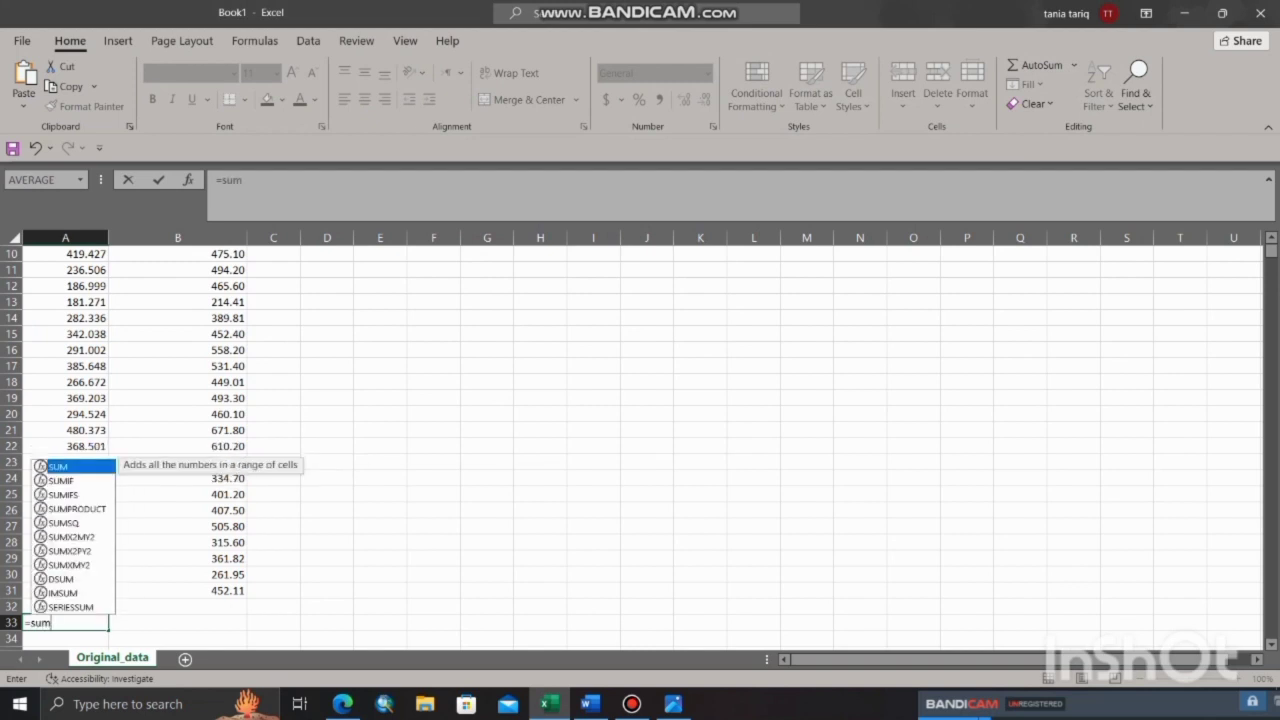
{"action": "key", "text": "Tab"}
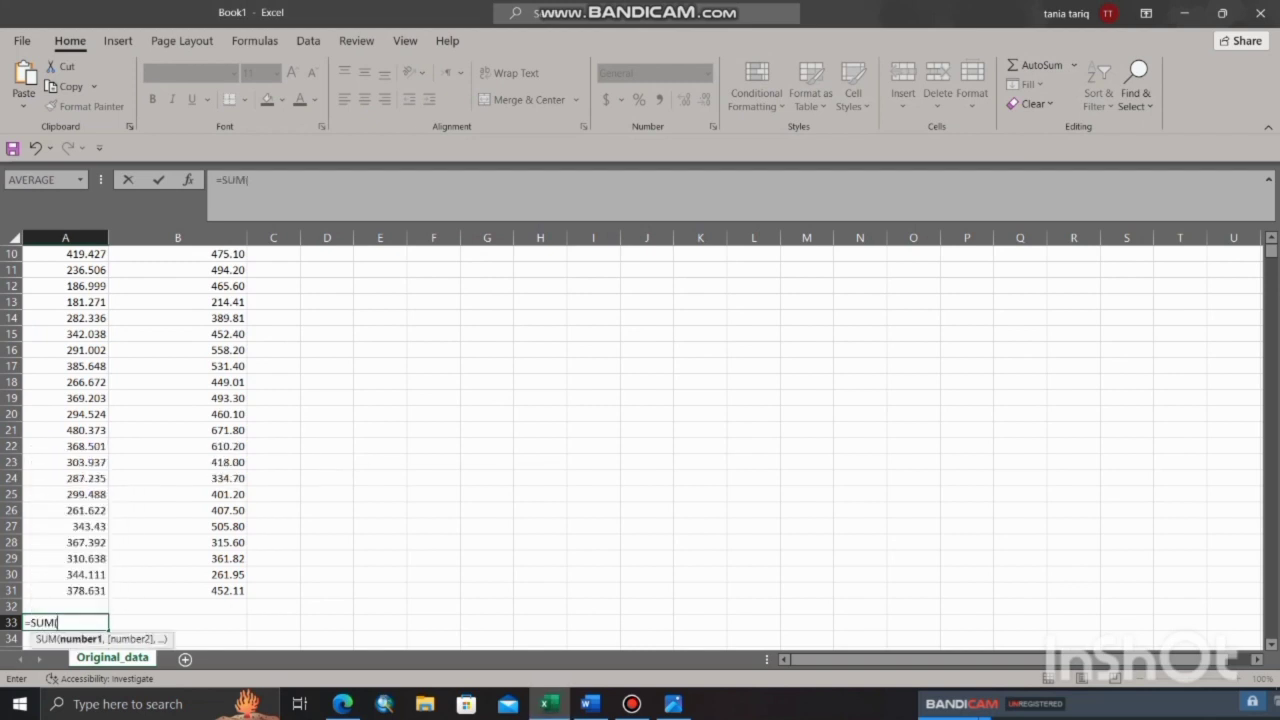
{"action": "scroll", "coordinate": [640, 448], "scroll_direction": "up", "scroll_amount": 3}
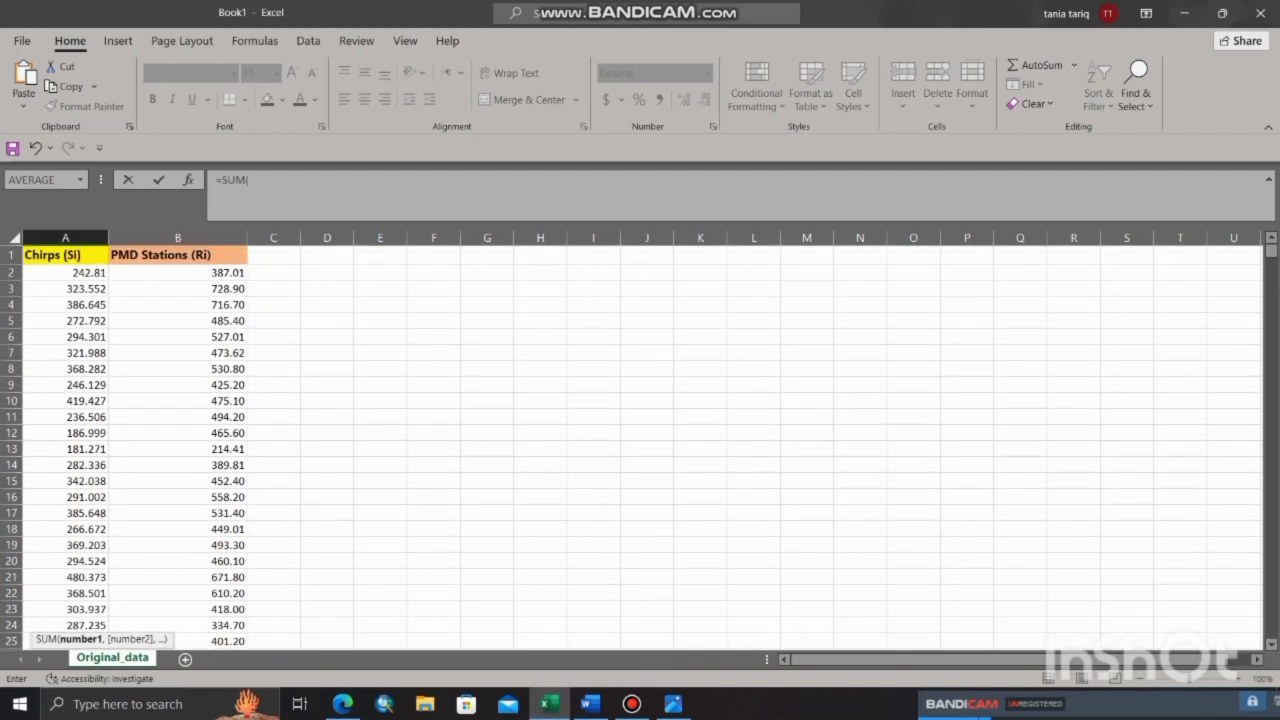
{"action": "left_click_drag", "start_coordinate": [70, 272], "coordinate": [100, 623]}
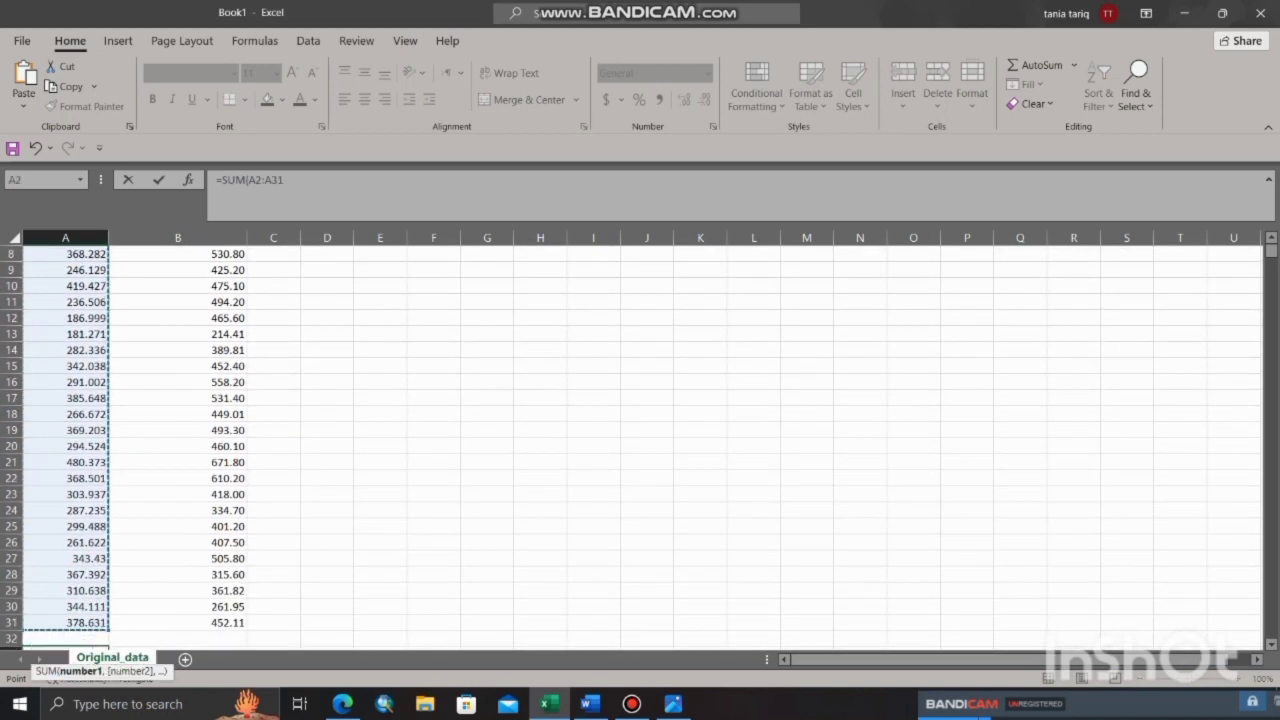
{"action": "scroll", "coordinate": [632, 447], "scroll_direction": "down", "scroll_amount": 1}
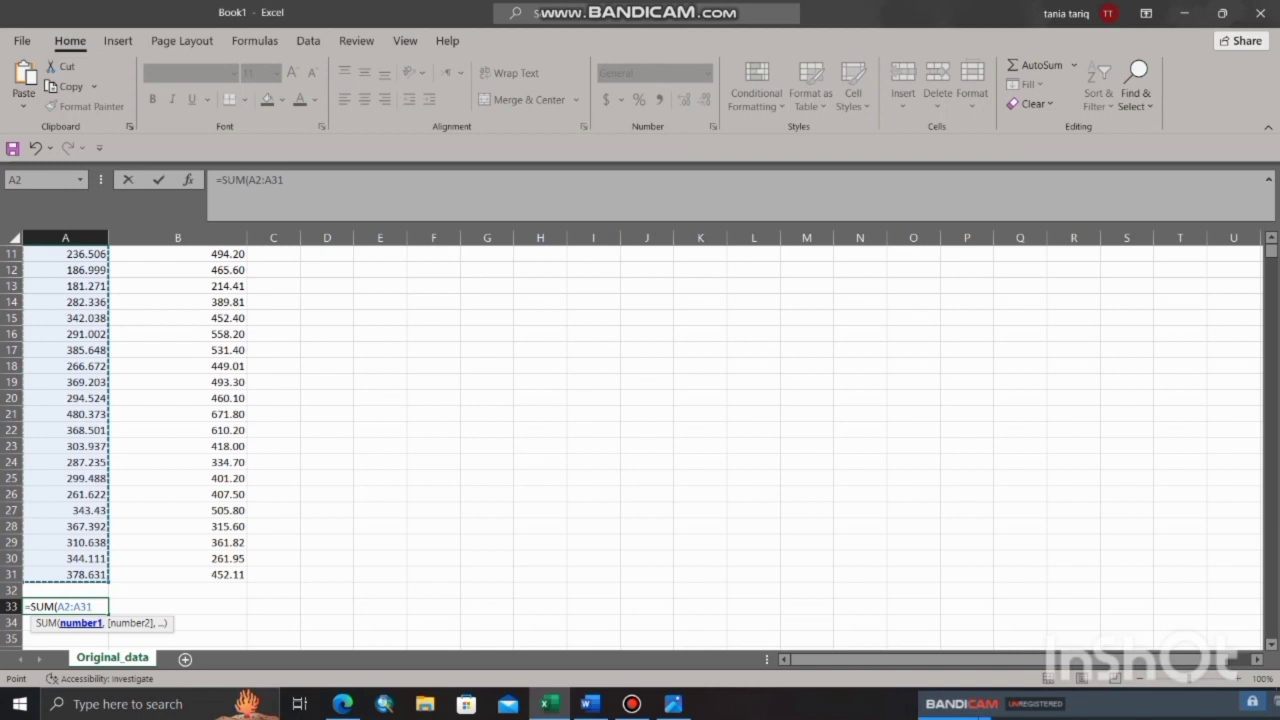
{"action": "type", "text": ")"}
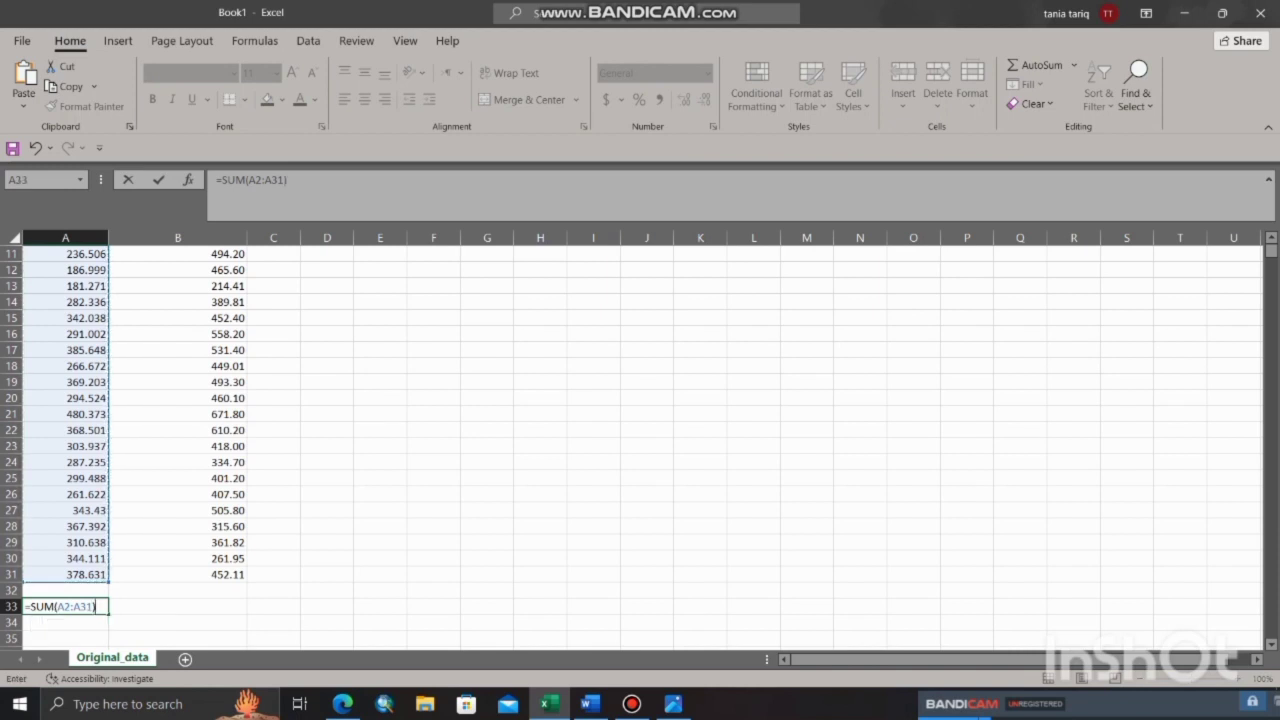
{"action": "key", "text": "Return"}
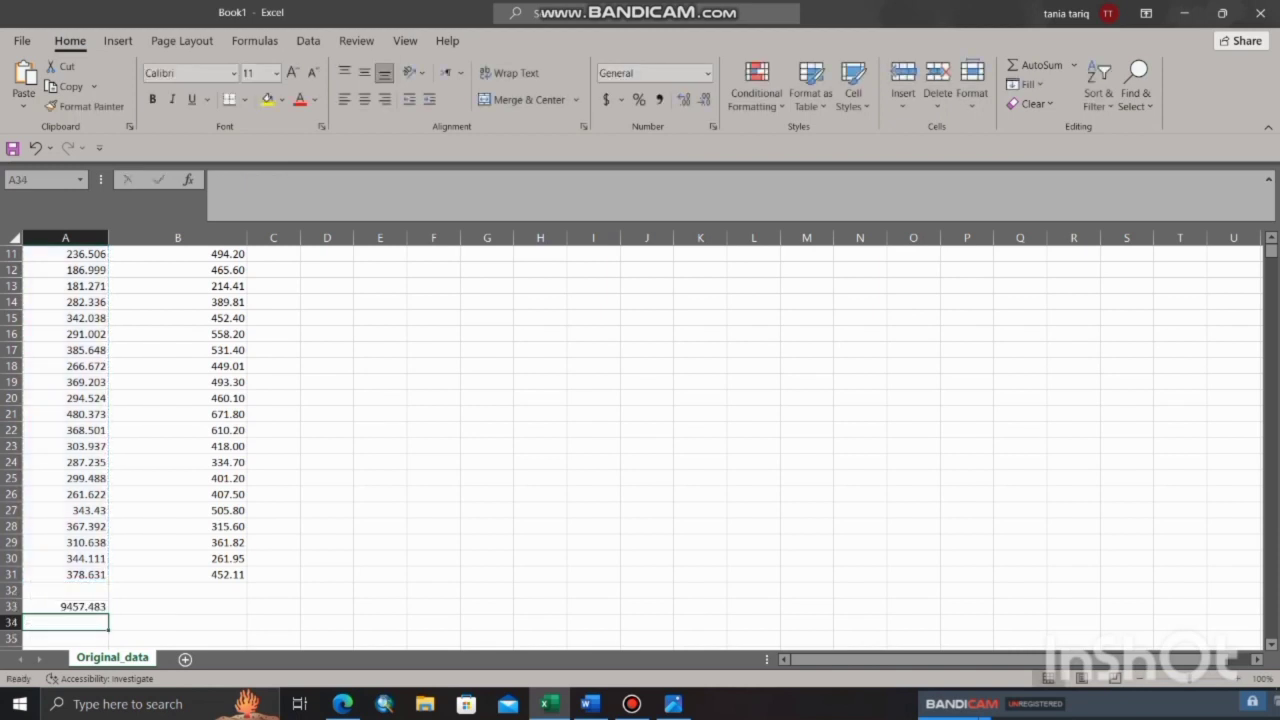
- Copy the sum formula from A33 across to B33 to total the PMD Stations (Ri) values
{"action": "left_click", "coordinate": [65, 607]}
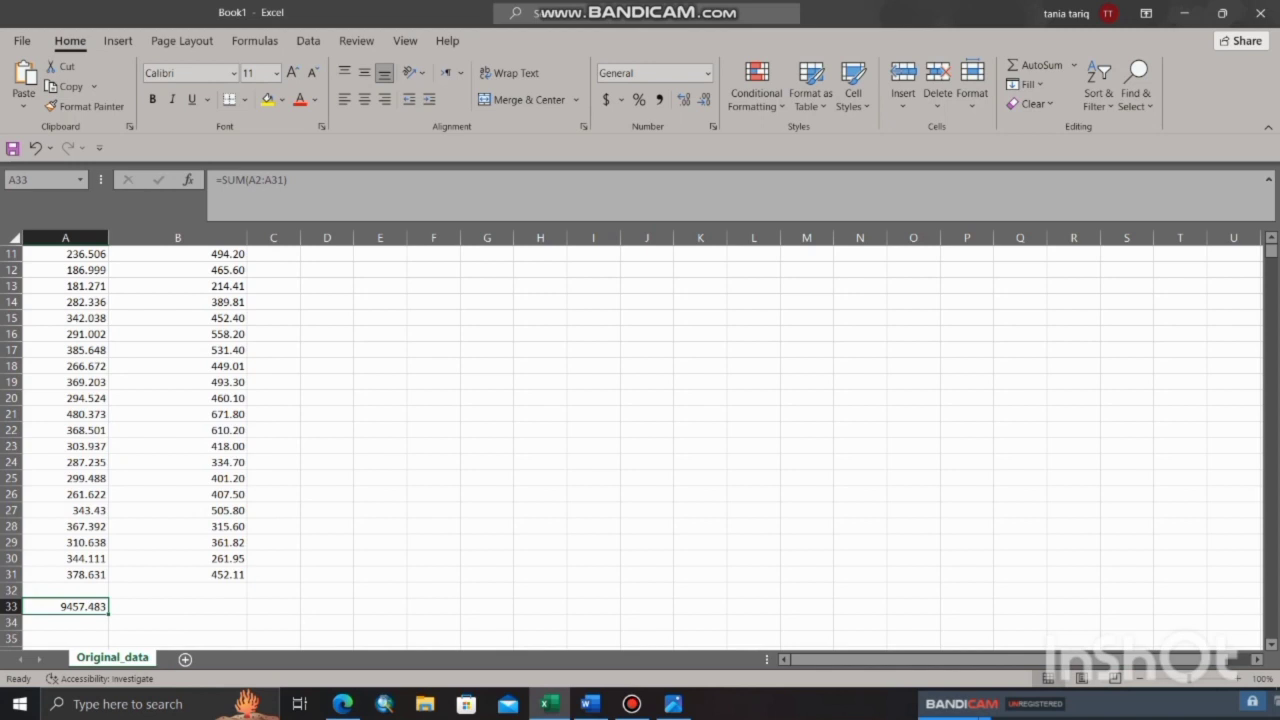
{"action": "left_click_drag", "start_coordinate": [108, 614], "coordinate": [200, 608]}
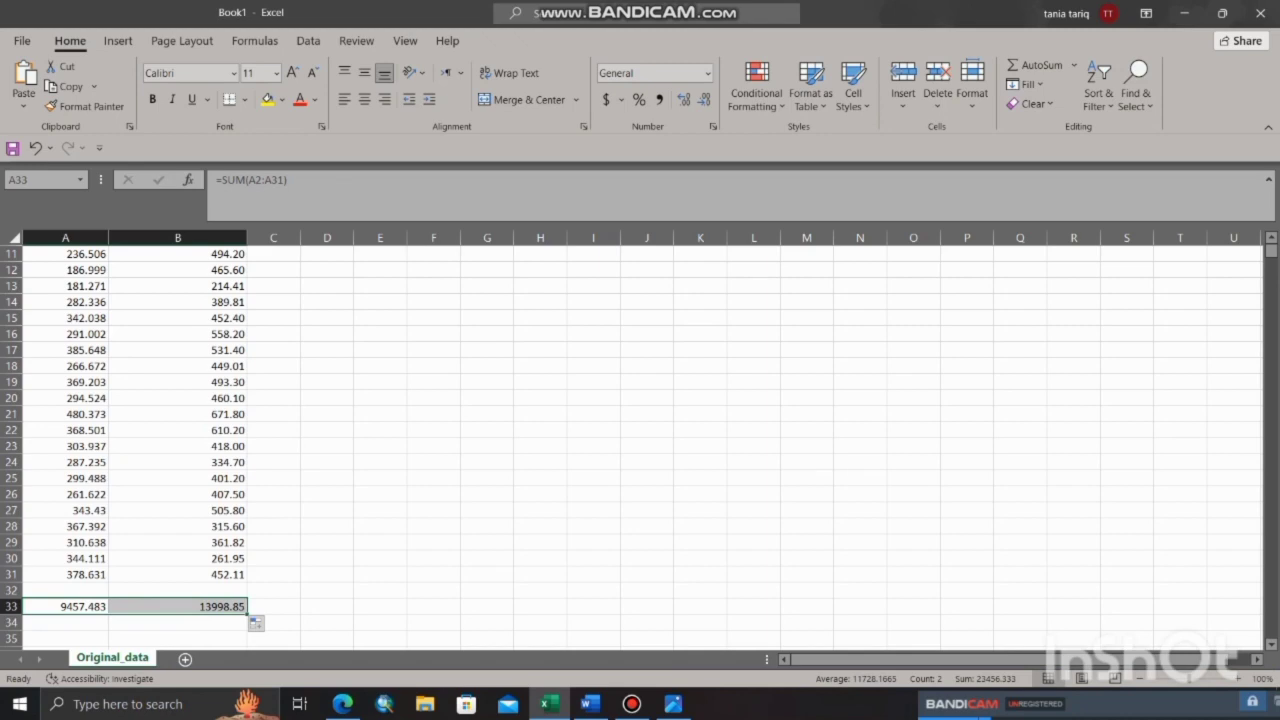
{"action": "left_click", "coordinate": [273, 591]}
- Switch to the Word notes and read the Normalize data instructions on dividing elements by their column sum and creating two new columns
{"action": "left_click", "coordinate": [590, 704]}
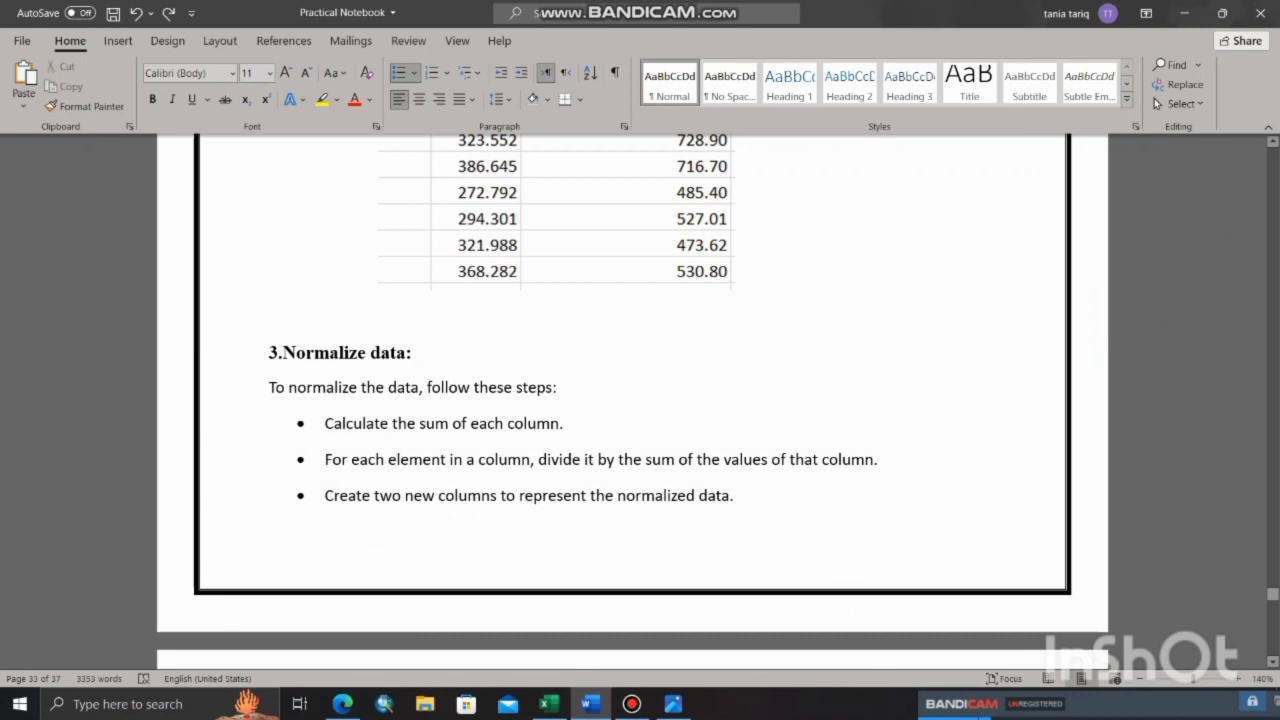
{"action": "left_click_drag", "start_coordinate": [325, 424], "coordinate": [560, 424]}
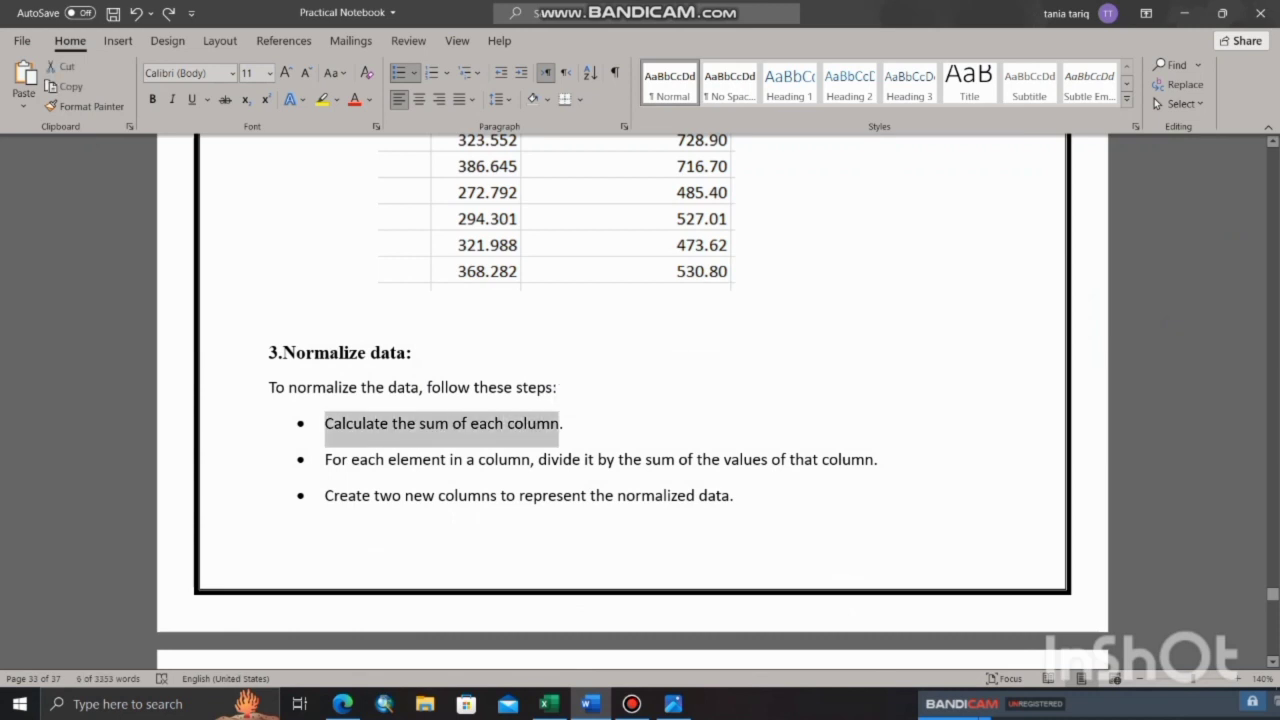
{"action": "left_click", "coordinate": [332, 459]}
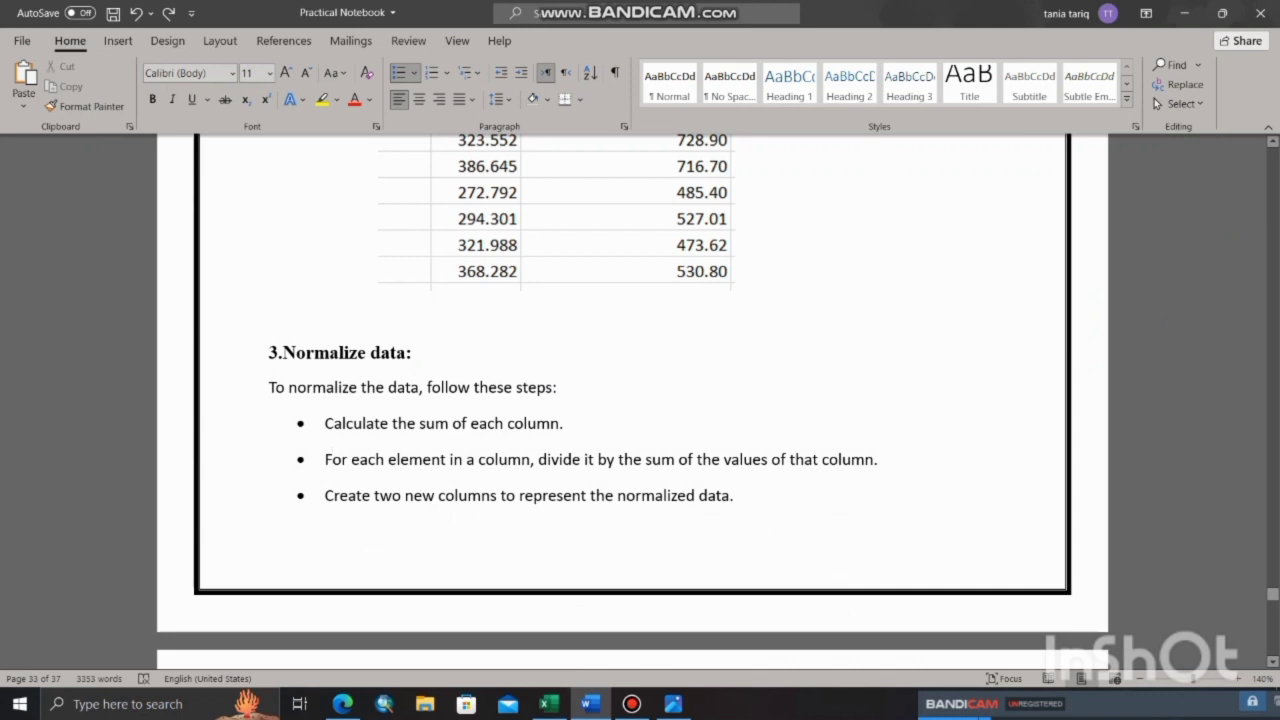
{"action": "left_click_drag", "start_coordinate": [735, 496], "coordinate": [326, 496]}
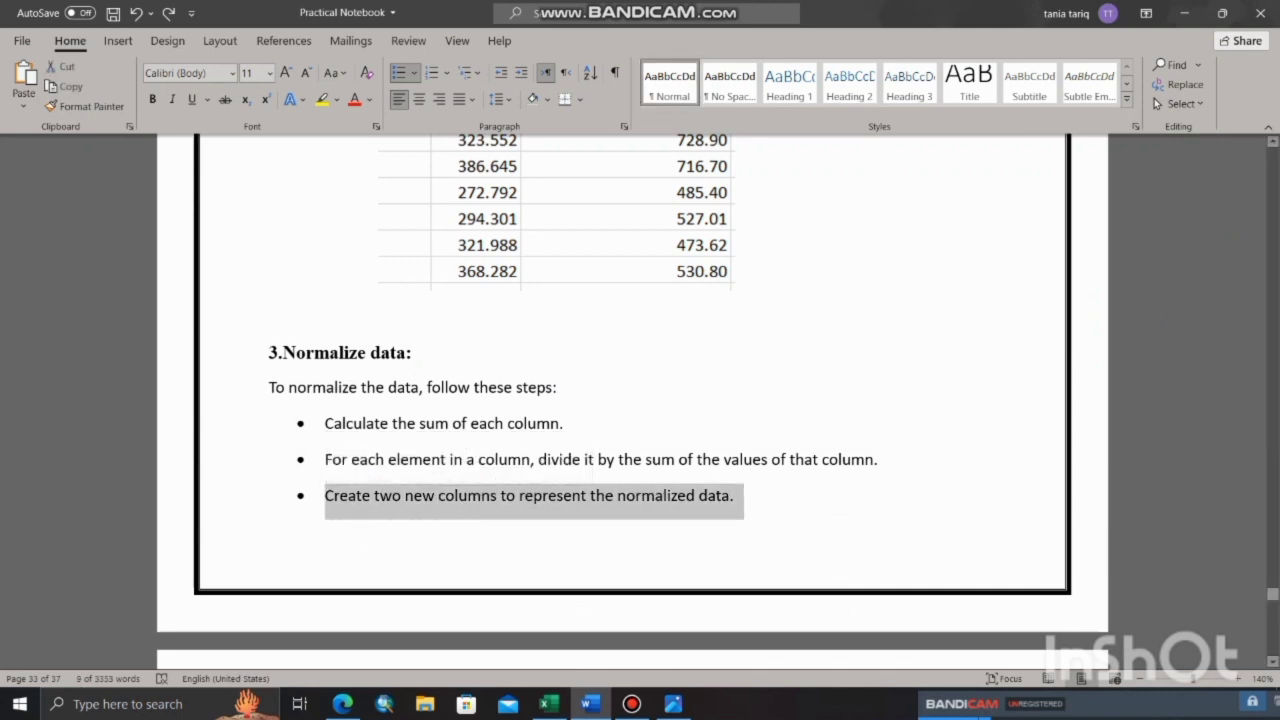
{"action": "left_click", "coordinate": [522, 459]}
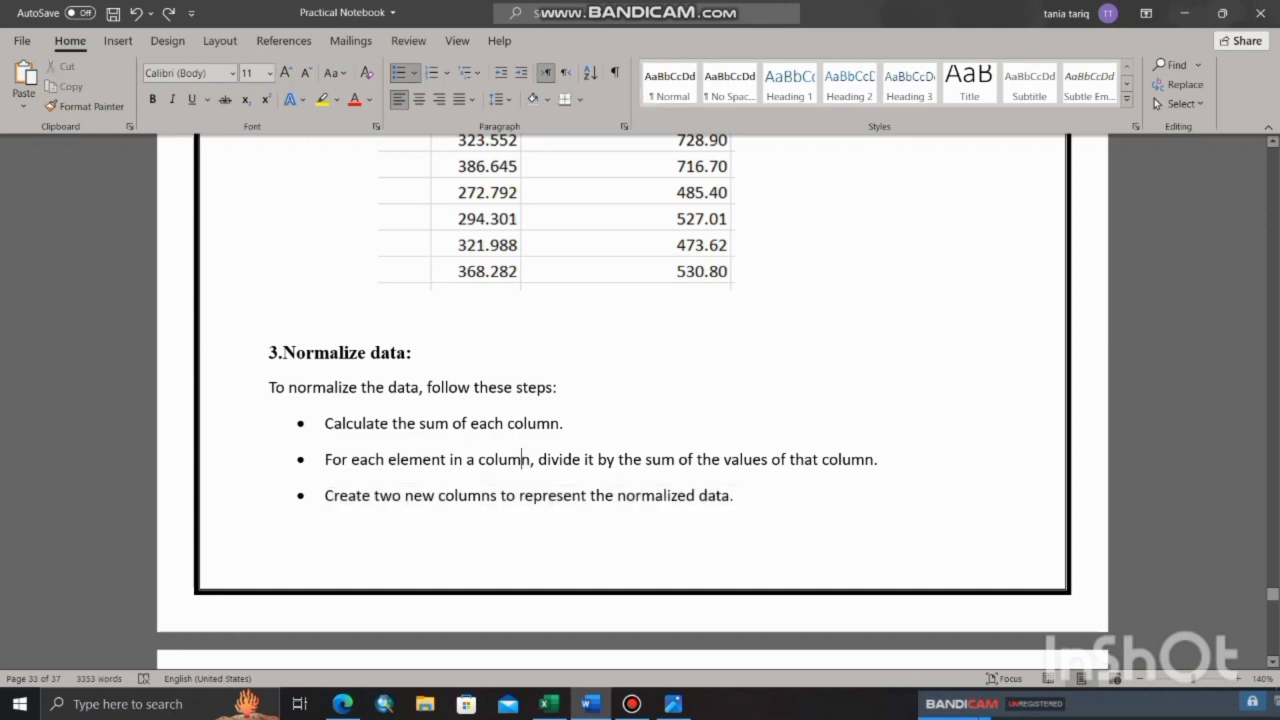
{"action": "left_click", "coordinate": [879, 459]}
- Back in the Excel workbook, enter the header Normalized(Si) in C1 and fit column C's width to it
{"action": "left_click", "coordinate": [591, 704]}
{"action": "left_click", "coordinate": [590, 703]}
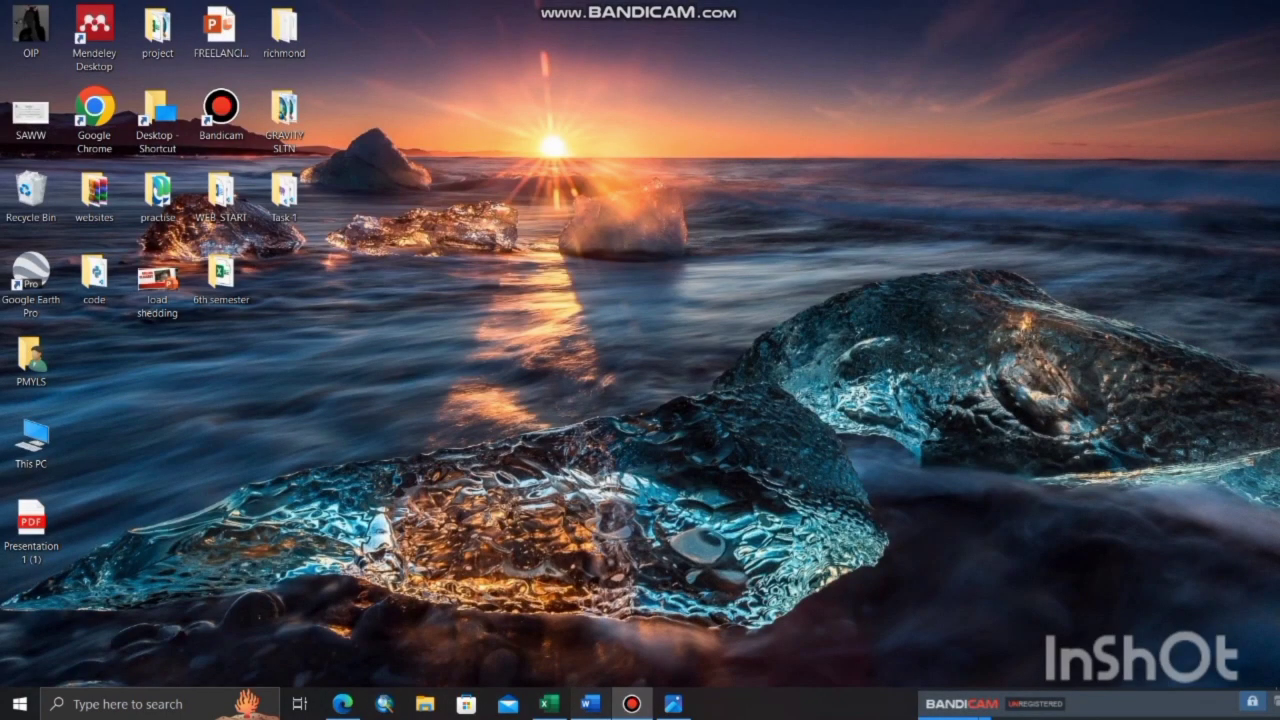
{"action": "left_click", "coordinate": [590, 703]}
{"action": "left_click", "coordinate": [549, 704]}
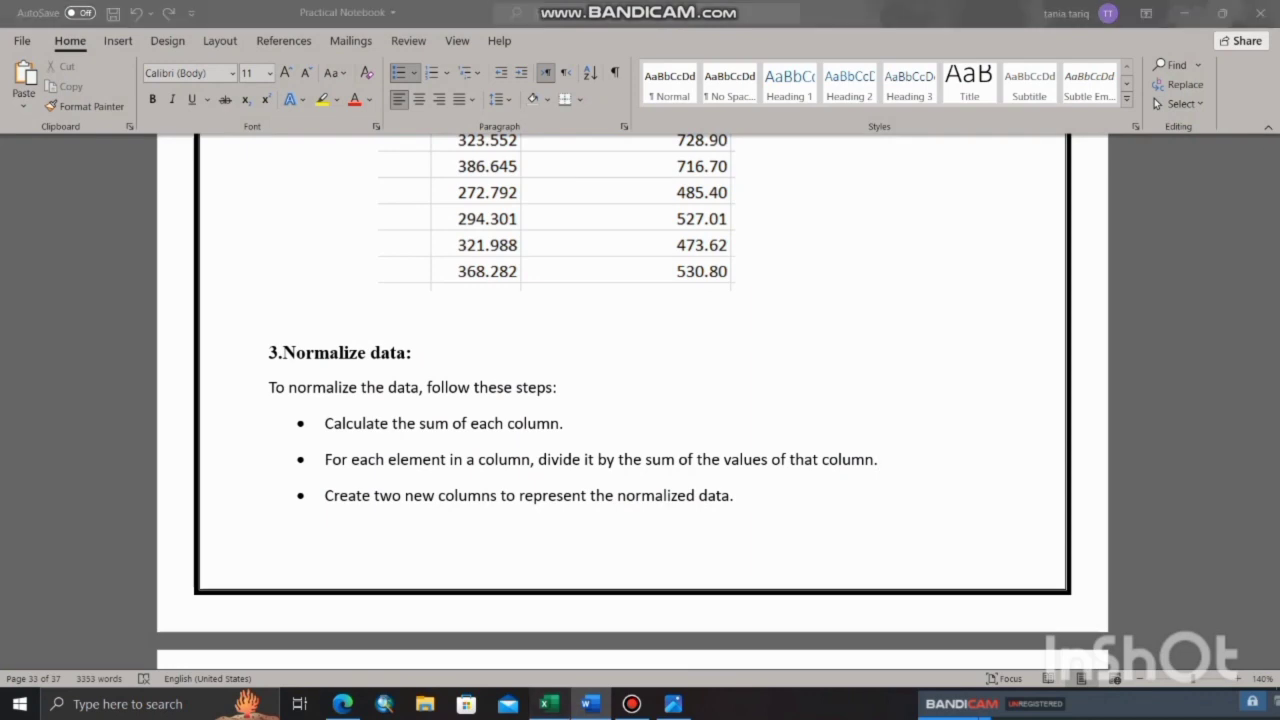
{"action": "scroll", "coordinate": [632, 446], "scroll_direction": "up", "scroll_amount": 4}
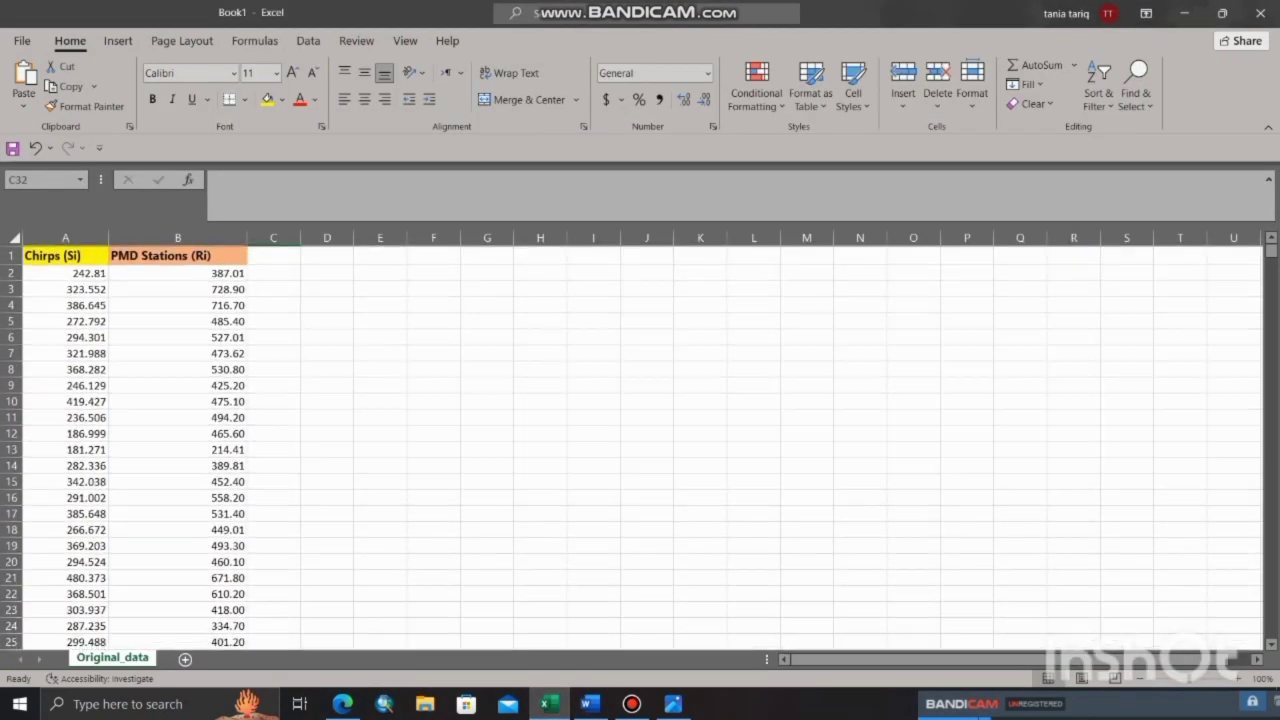
{"action": "double_click", "coordinate": [274, 255]}
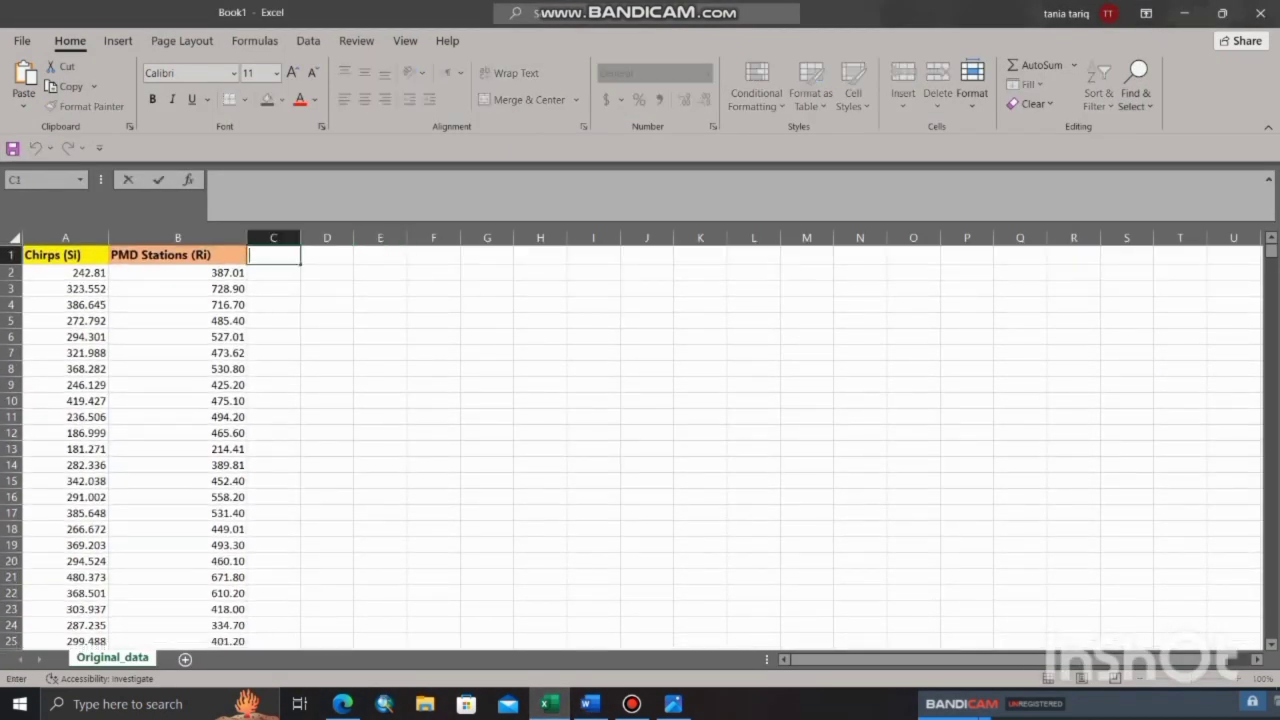
{"action": "type", "text": "No"}
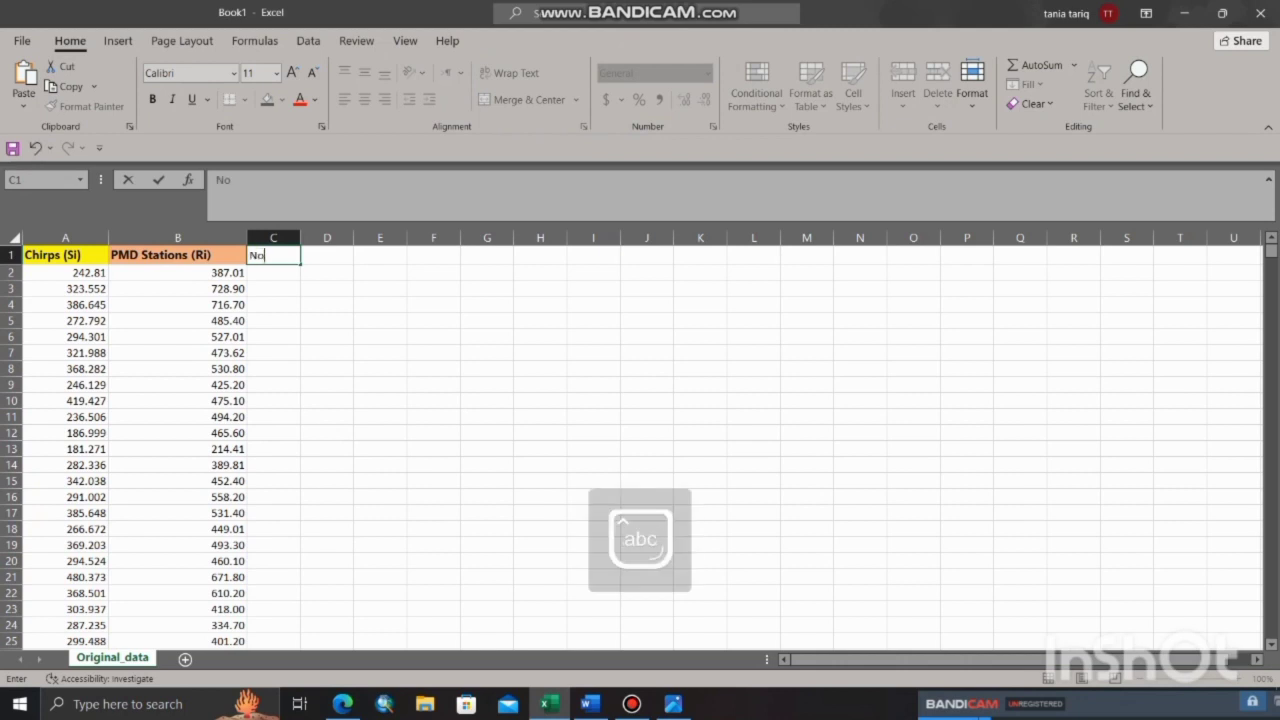
{"action": "type", "text": "rmalized(Si)"}
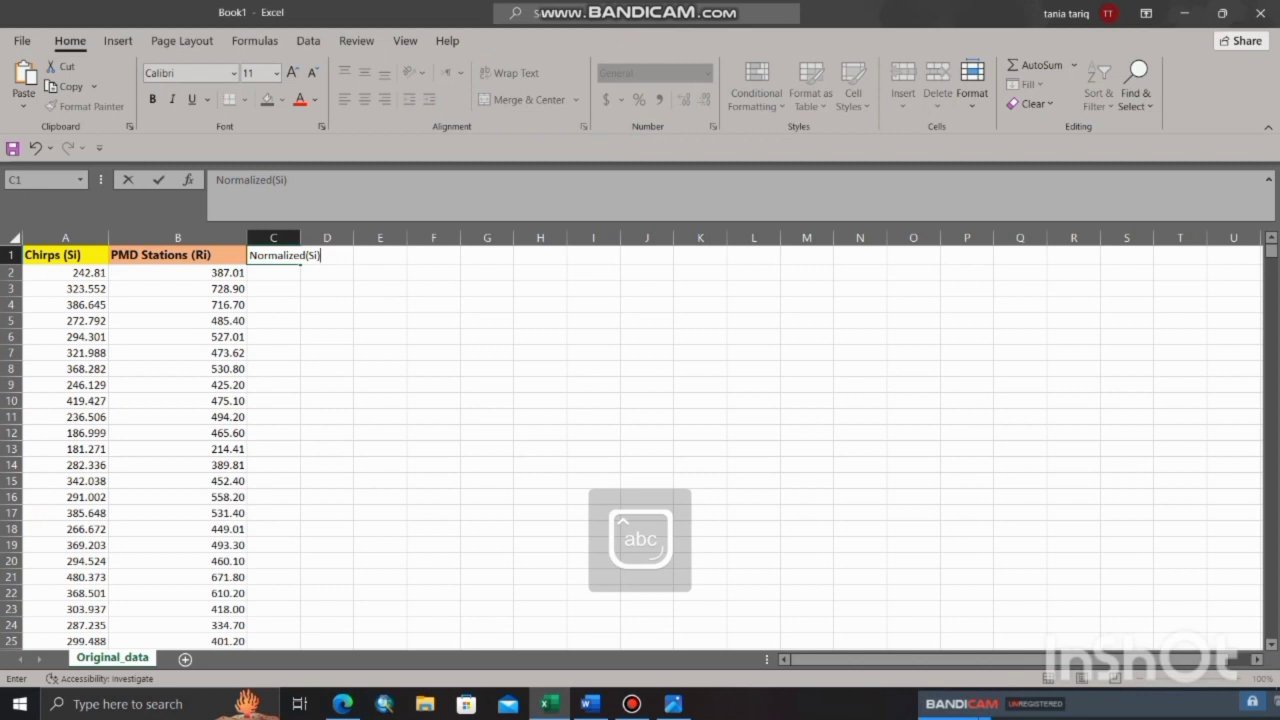
{"action": "left_click", "coordinate": [327, 255]}
{"action": "key", "text": "Return"}
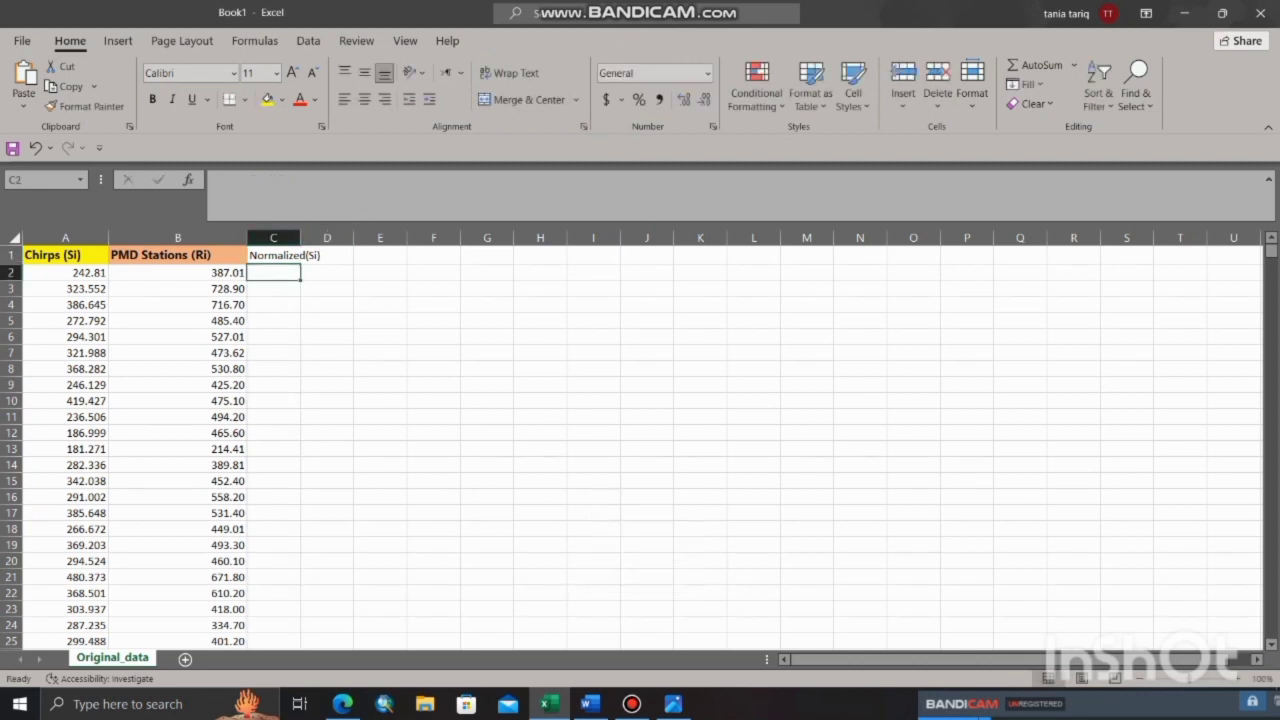
{"action": "double_click", "coordinate": [300, 237]}
- Enter the header Normalized(Ri) in D1 and fit column D's width to it
{"action": "left_click", "coordinate": [350, 255]}
{"action": "type", "text": "Nor"}
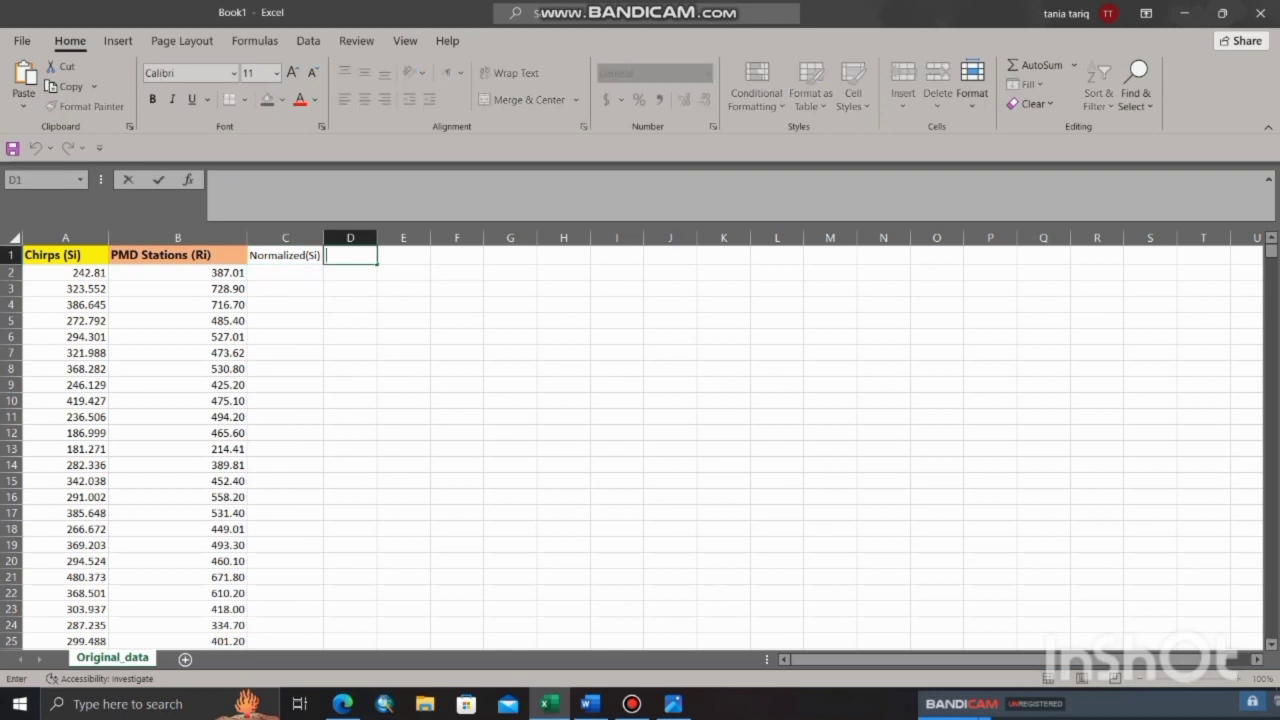
{"action": "type", "text": "maliz"}
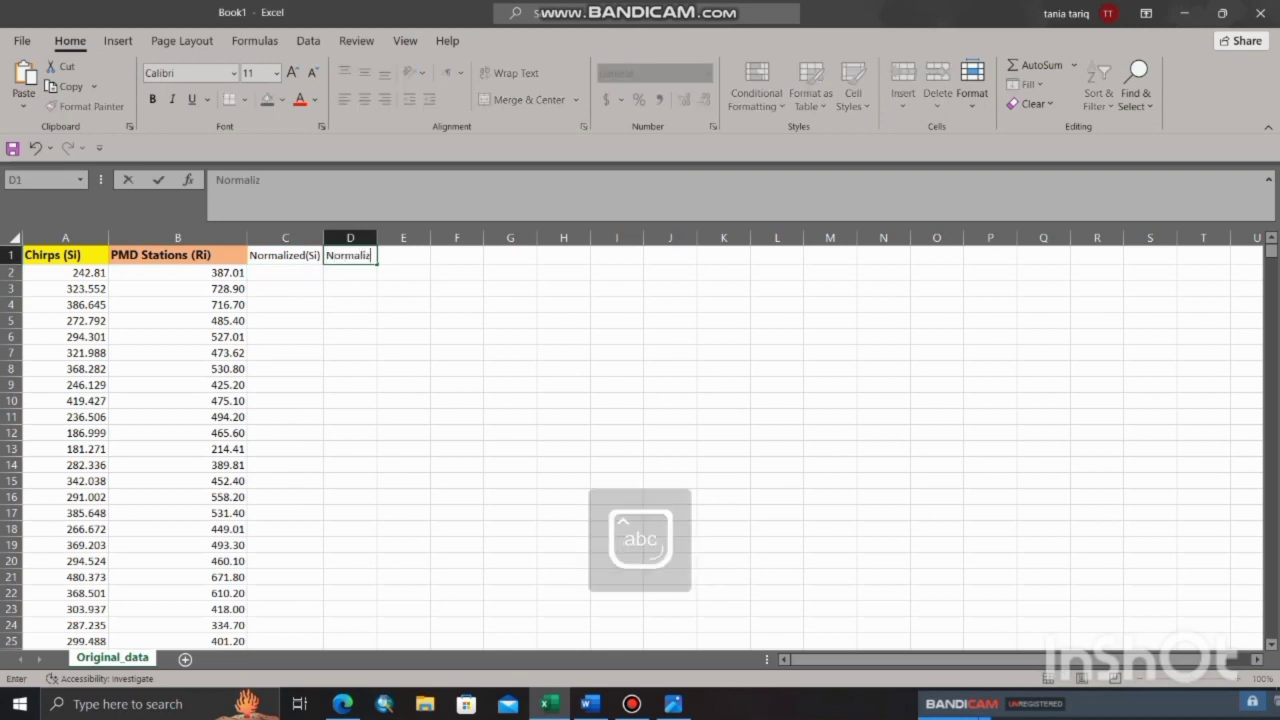
{"action": "type", "text": "ed(Ri)"}
{"action": "left_click", "coordinate": [403, 321]}
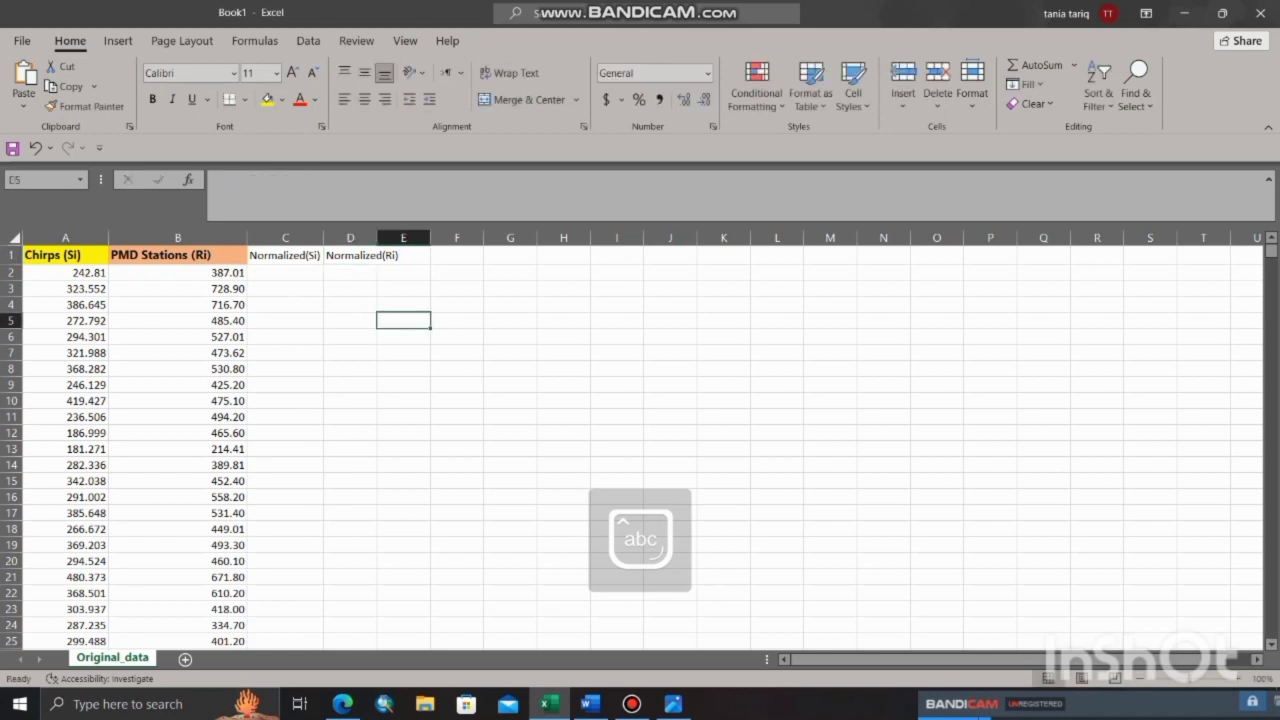
{"action": "double_click", "coordinate": [377, 238]}
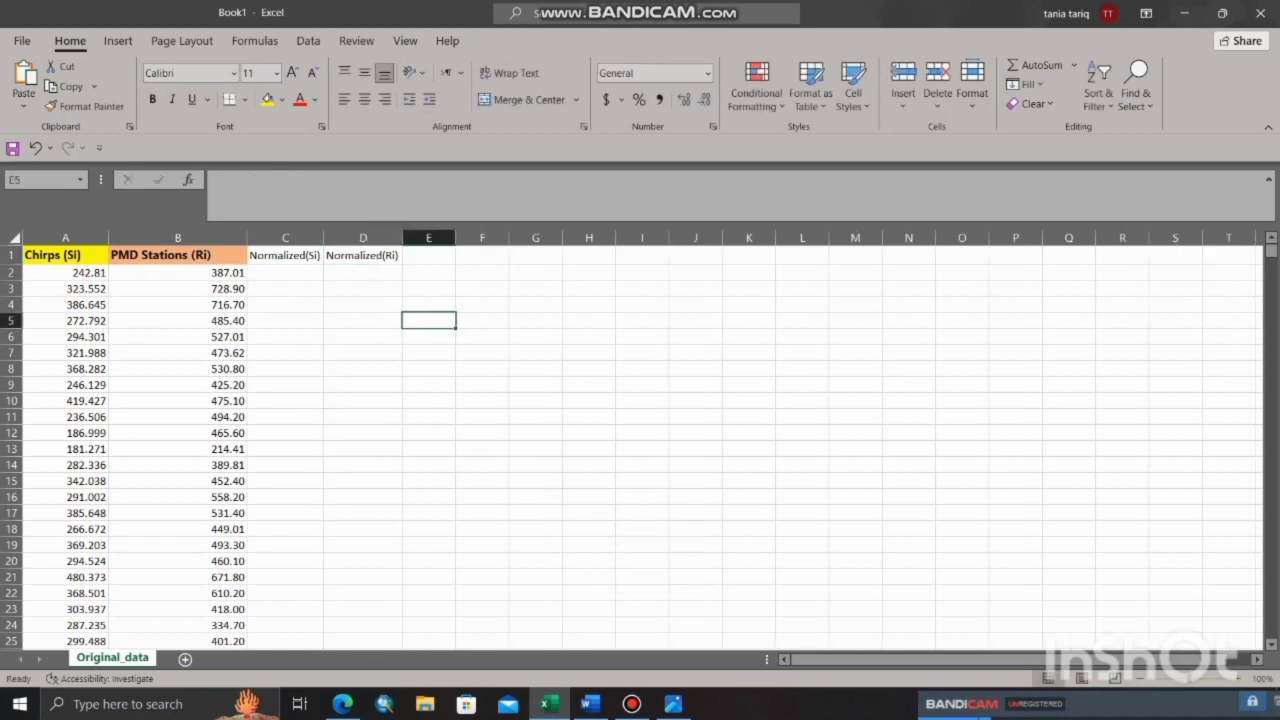
- Normalize the first Chirps value in C2 with =A2/A$33, keeping the row of the column sum fixed
{"action": "left_click", "coordinate": [285, 273]}
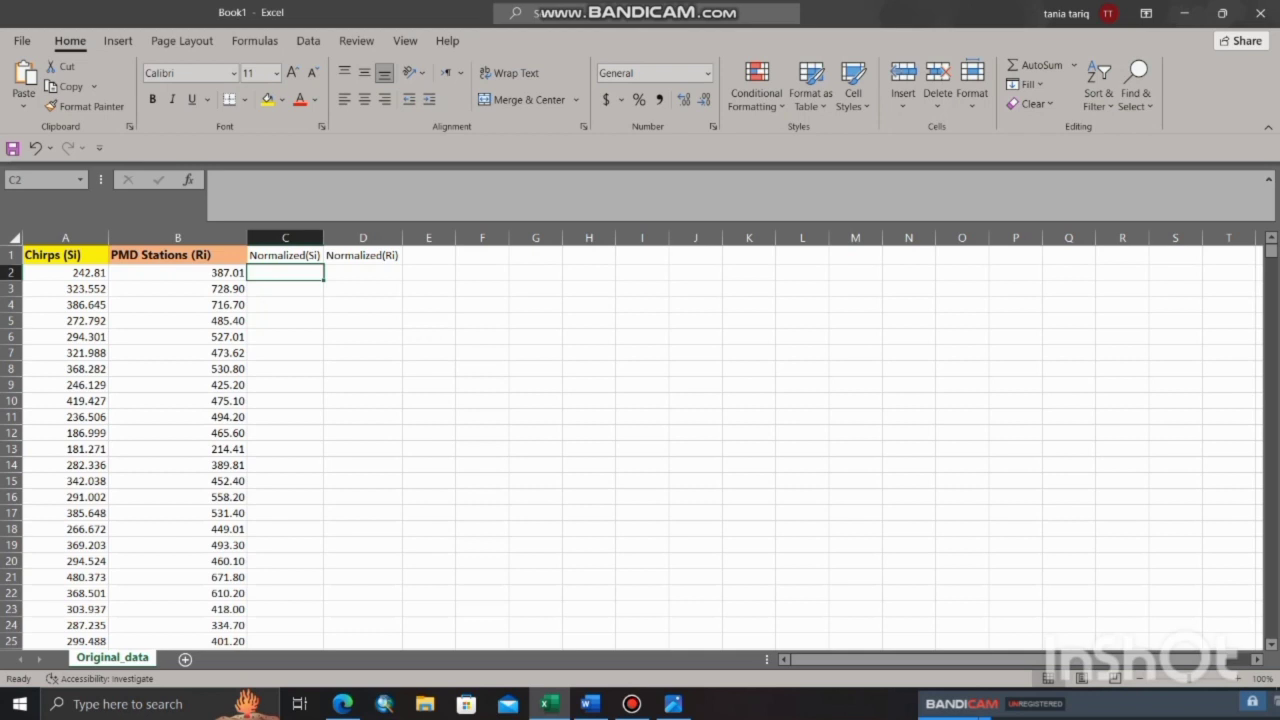
{"action": "type", "text": "="}
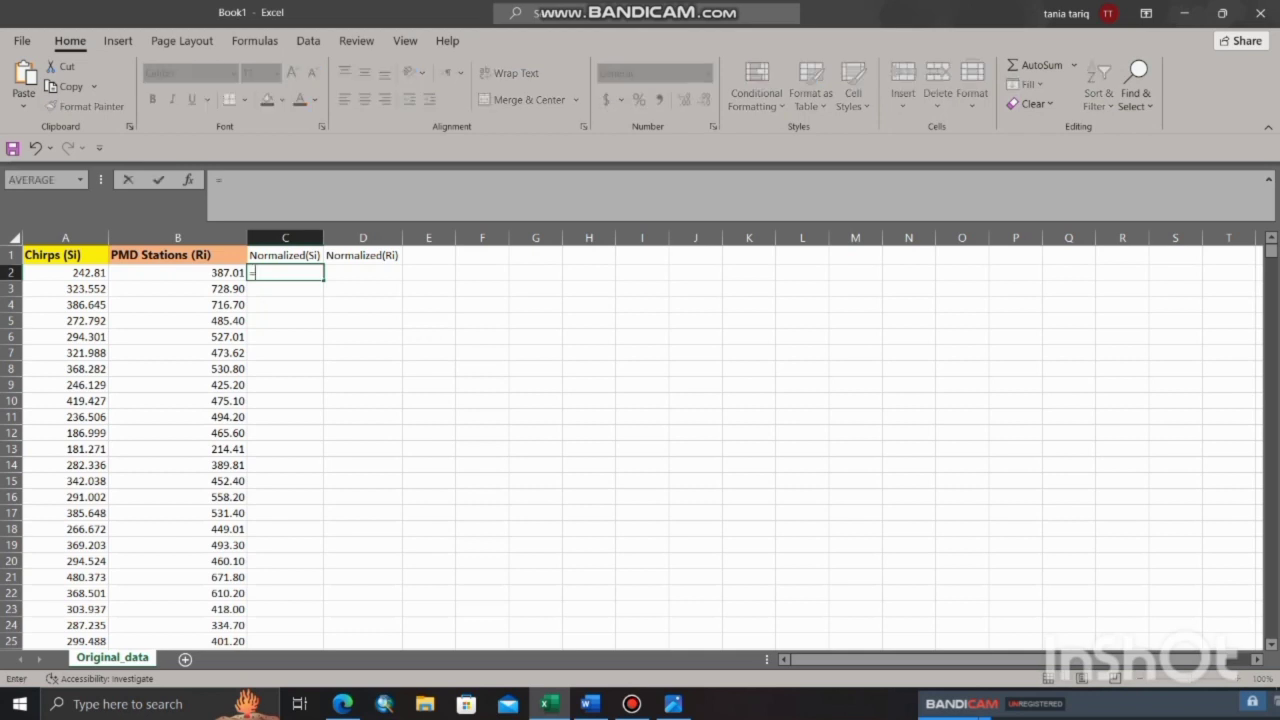
{"action": "left_click", "coordinate": [66, 273]}
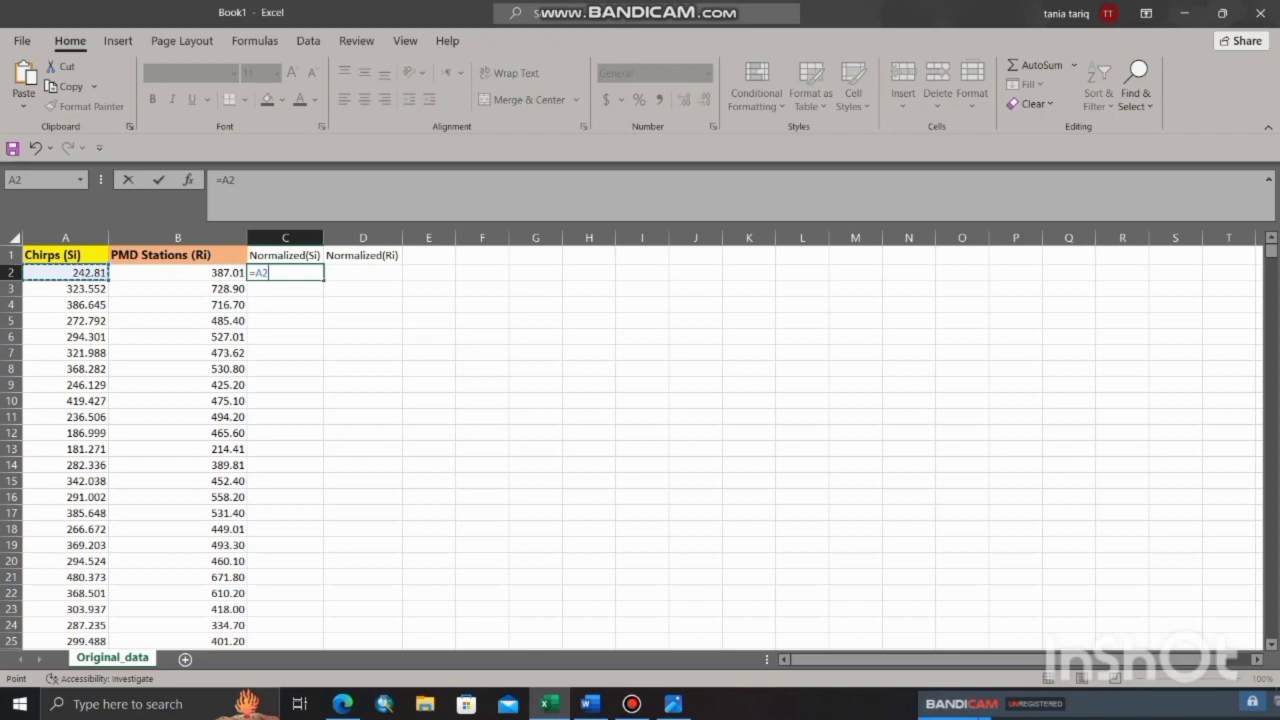
{"action": "type", "text": "/"}
{"action": "scroll", "coordinate": [640, 445], "scroll_direction": "down", "scroll_amount": 4}
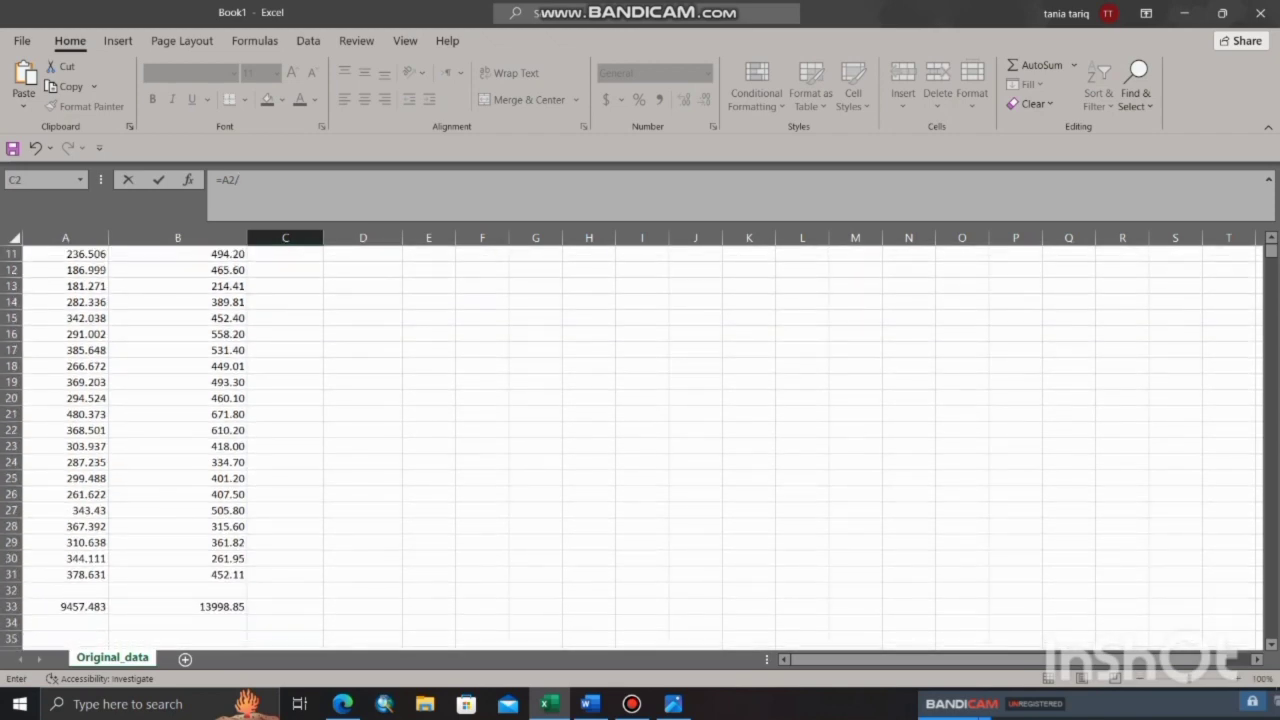
{"action": "left_click", "coordinate": [66, 607]}
{"action": "scroll", "coordinate": [640, 445], "scroll_direction": "up", "scroll_amount": 4}
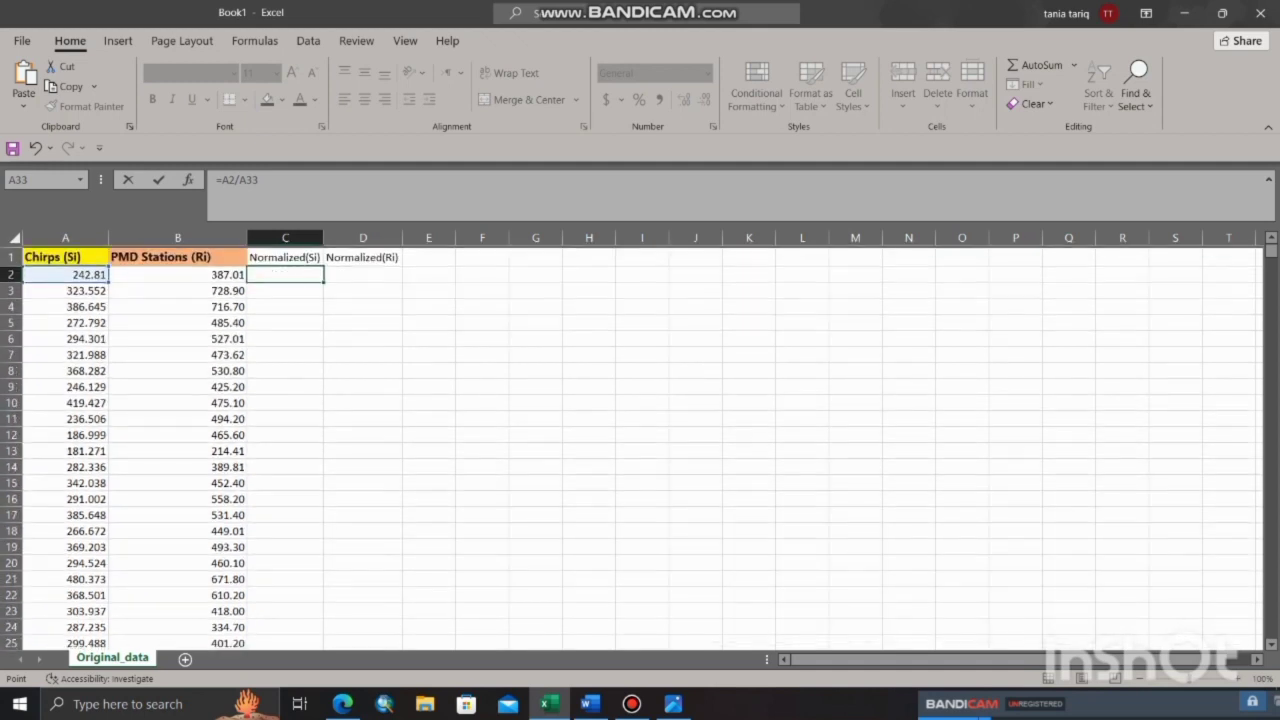
{"action": "left_click", "coordinate": [273, 273]}
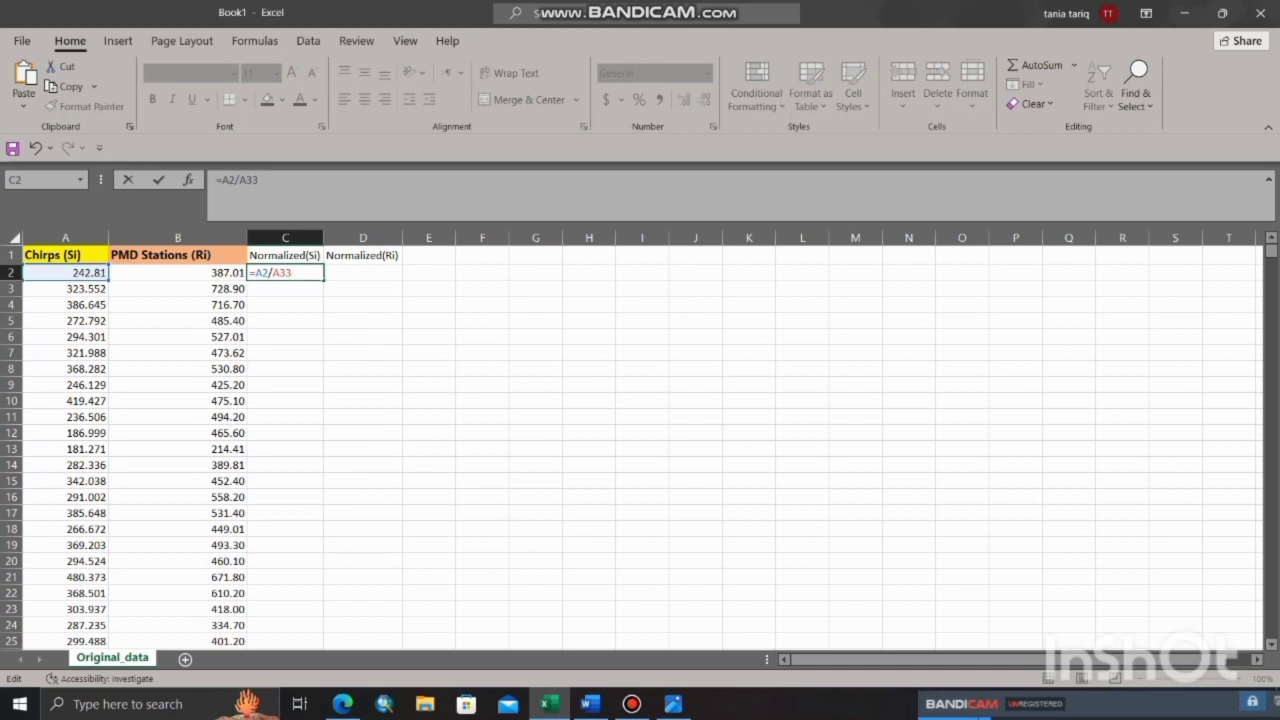
{"action": "key", "text": "Right"}
{"action": "type", "text": "$"}
{"action": "key", "text": "Return"}
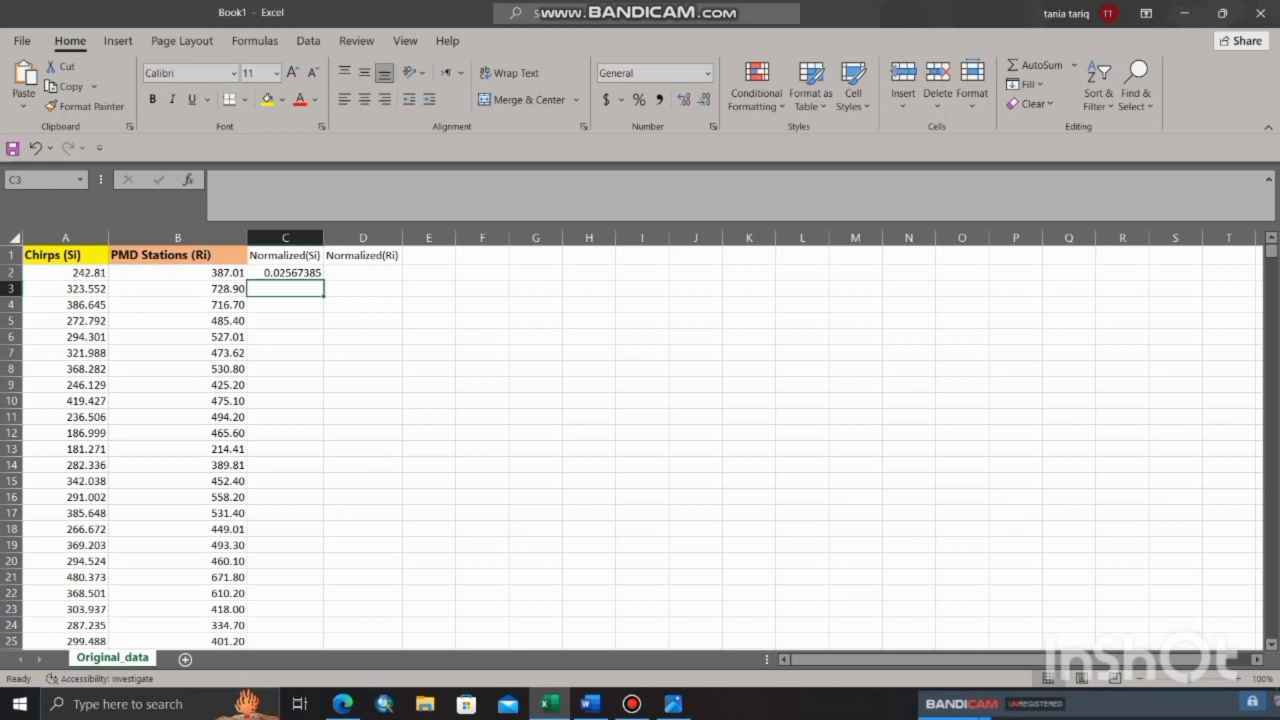
- Fill the C2 formula down the Normalized(Si) column to row 31 and show the values with four decimal places
{"action": "left_click", "coordinate": [285, 273]}
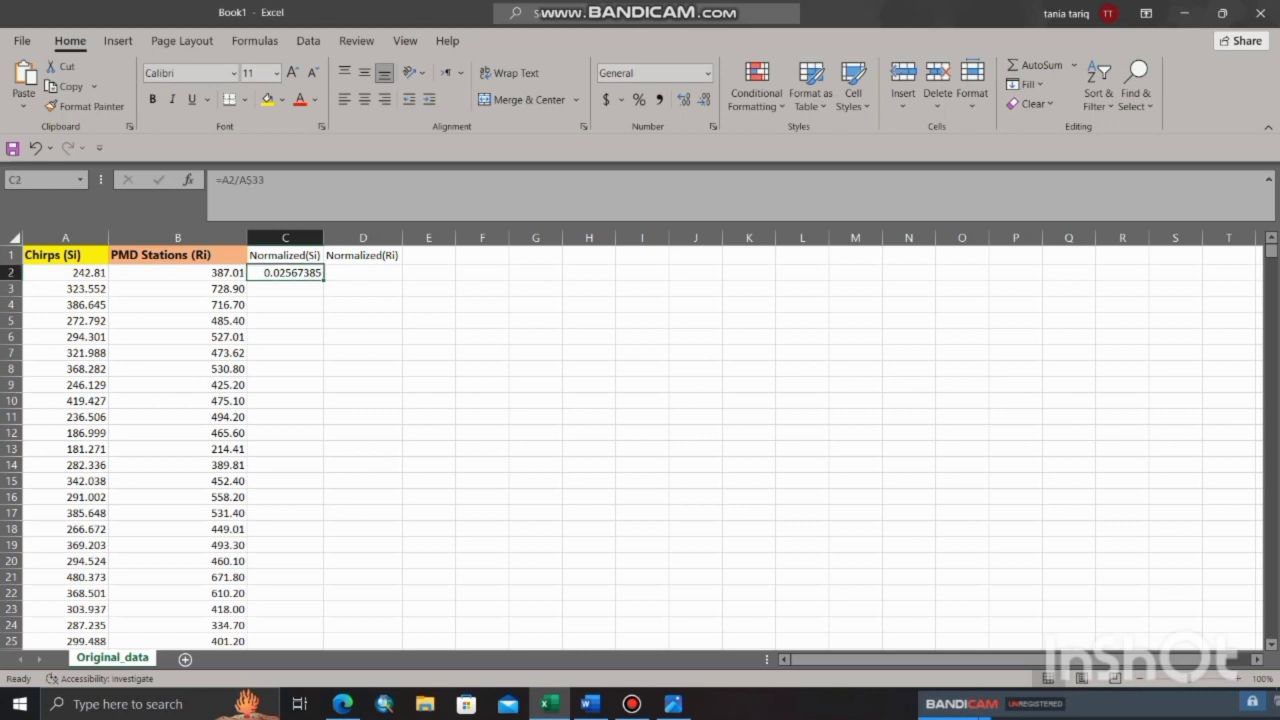
{"action": "mouse_move", "coordinate": [323, 280]}
{"action": "left_mouse_down"}
{"action": "mouse_move", "coordinate": [305, 358]}
{"action": "mouse_move", "coordinate": [305, 292]}
{"action": "mouse_move", "coordinate": [314, 279]}
{"action": "mouse_move", "coordinate": [308, 353]}
{"action": "mouse_move", "coordinate": [322, 280]}
{"action": "left_mouse_up"}
{"action": "double_click", "coordinate": [323, 279]}
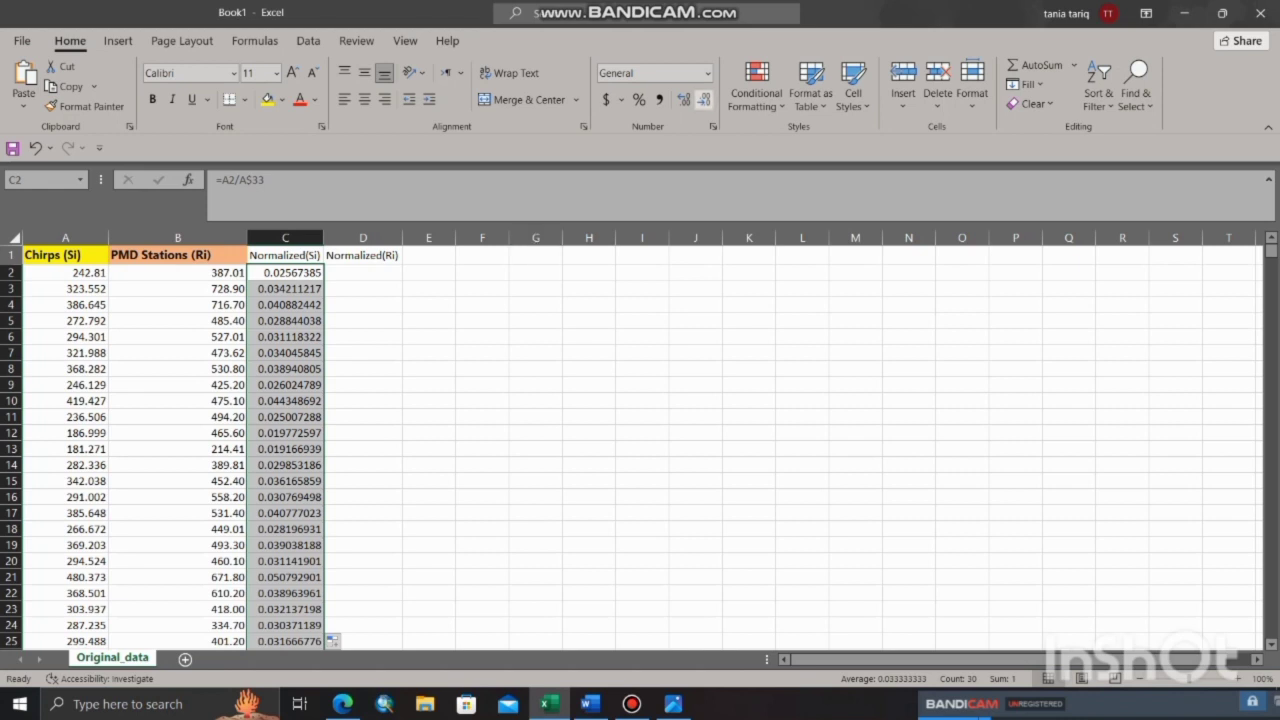
{"action": "left_click", "coordinate": [704, 99]}
{"action": "left_click", "coordinate": [704, 99]}
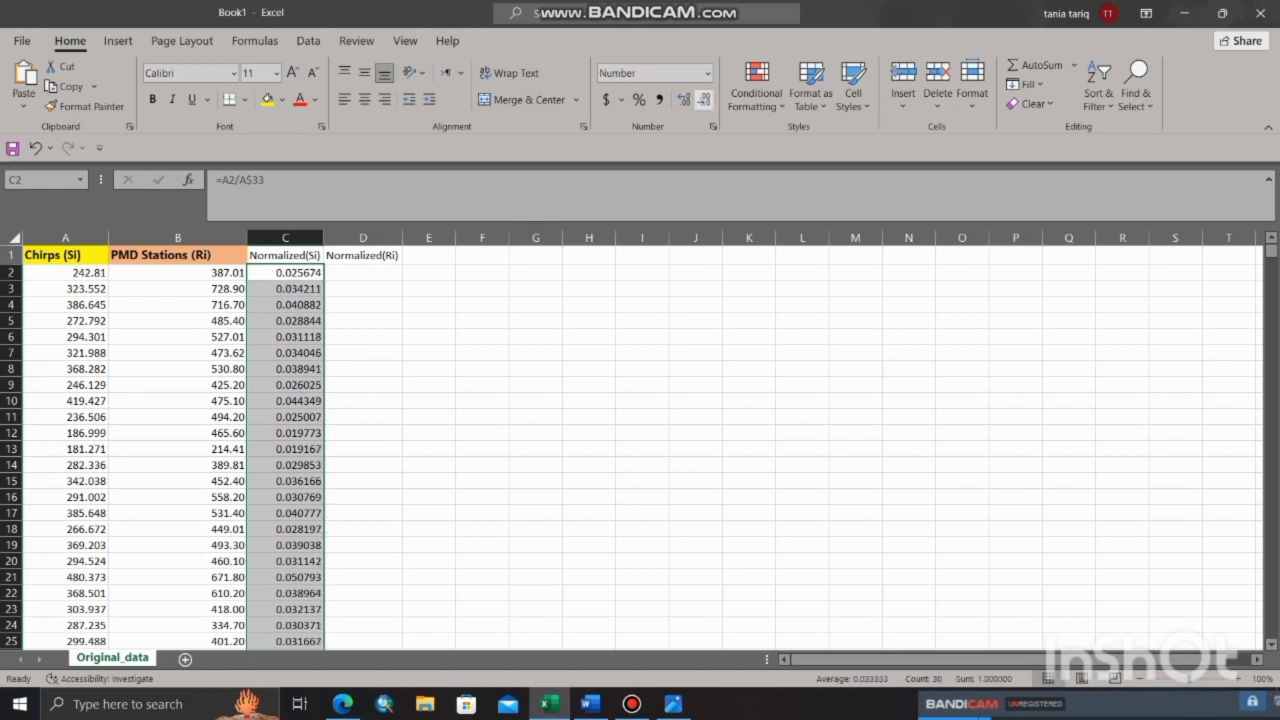
{"action": "left_click", "coordinate": [704, 99]}
{"action": "left_click", "coordinate": [704, 99]}
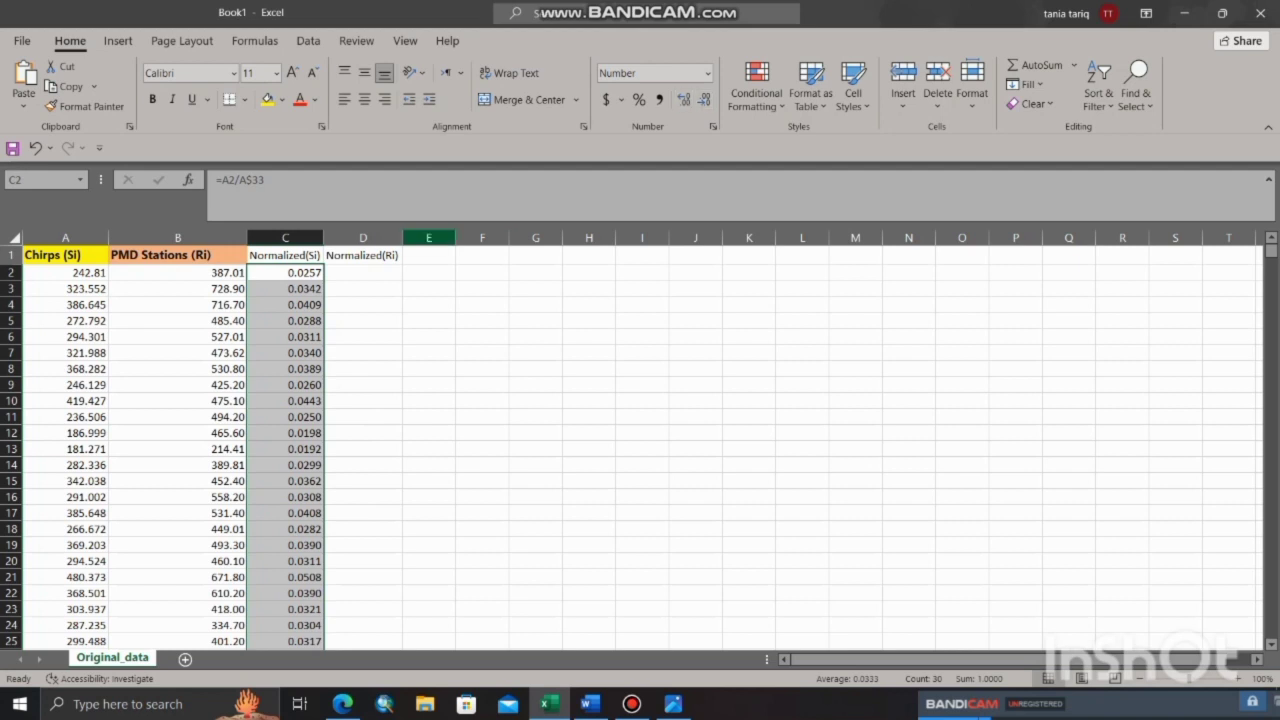
- Normalize the first PMD Stations value in D2 with =B2/B$33, keeping the row of the column sum fixed
{"action": "left_click", "coordinate": [363, 273]}
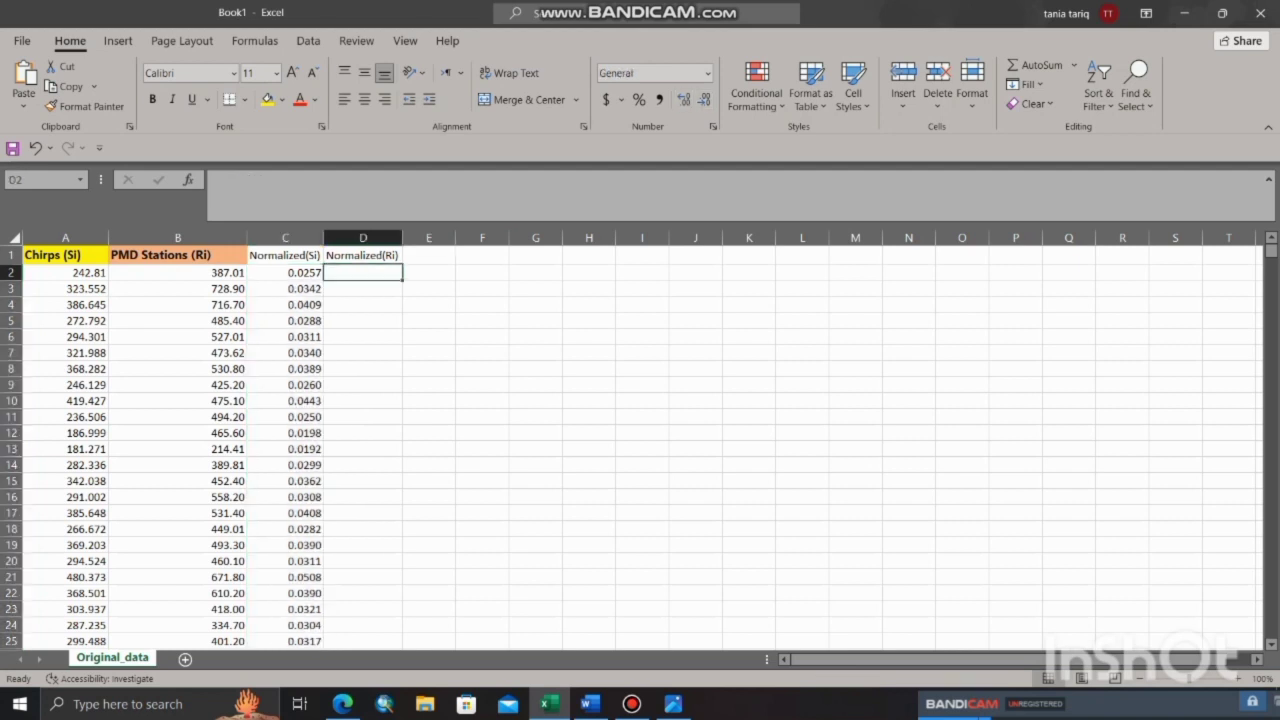
{"action": "type", "text": "="}
{"action": "left_click", "coordinate": [178, 273]}
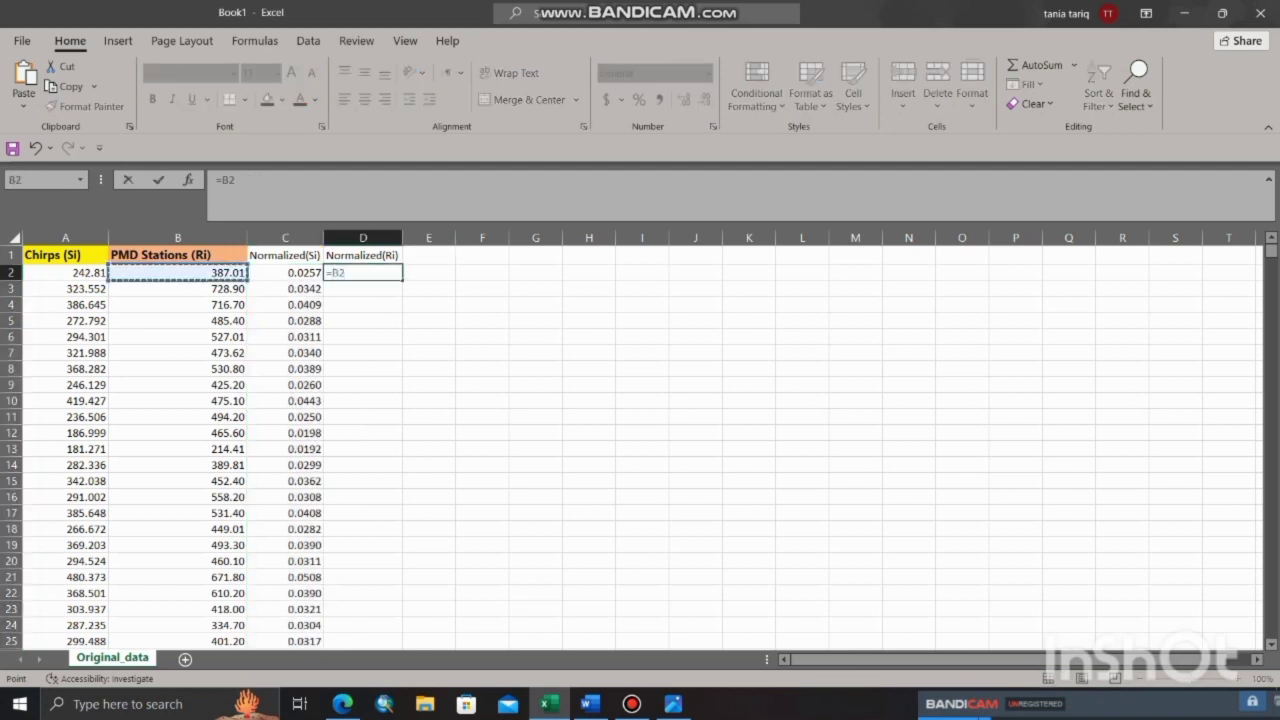
{"action": "type", "text": "/"}
{"action": "scroll", "coordinate": [632, 447], "scroll_direction": "down", "scroll_amount": 11}
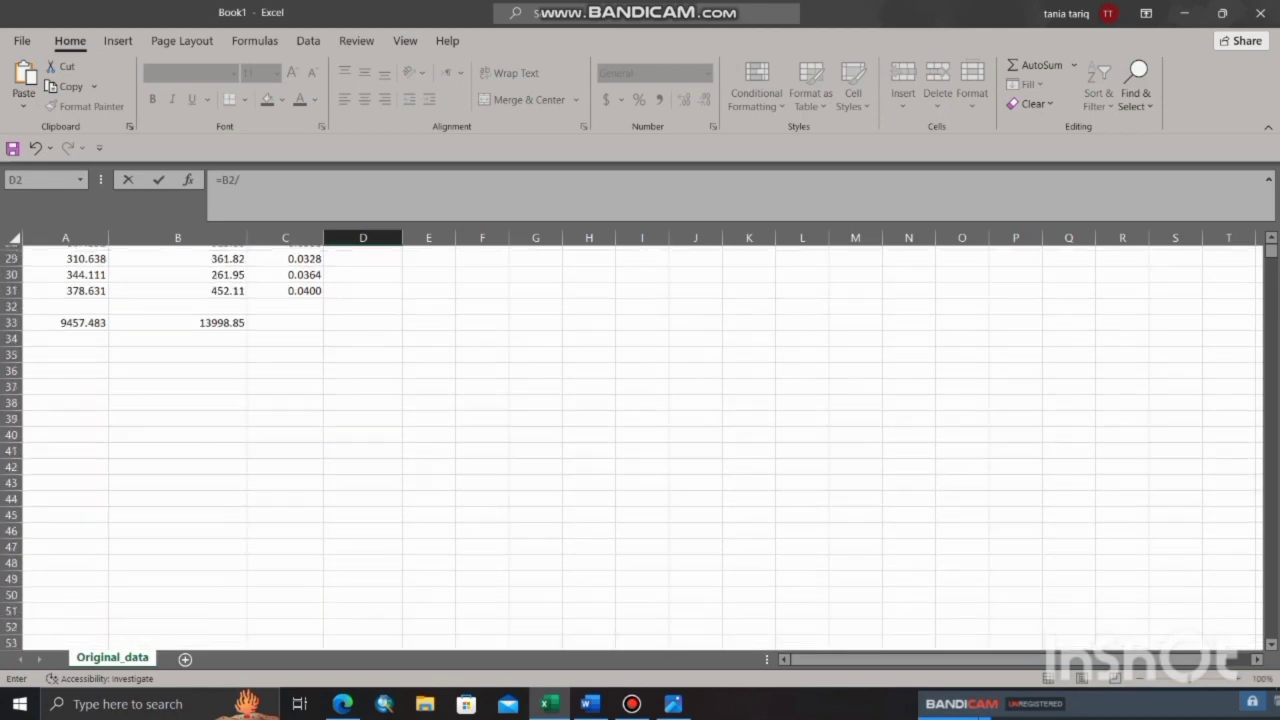
{"action": "scroll", "coordinate": [178, 302], "scroll_direction": "up", "scroll_amount": 1}
{"action": "left_click", "coordinate": [178, 302]}
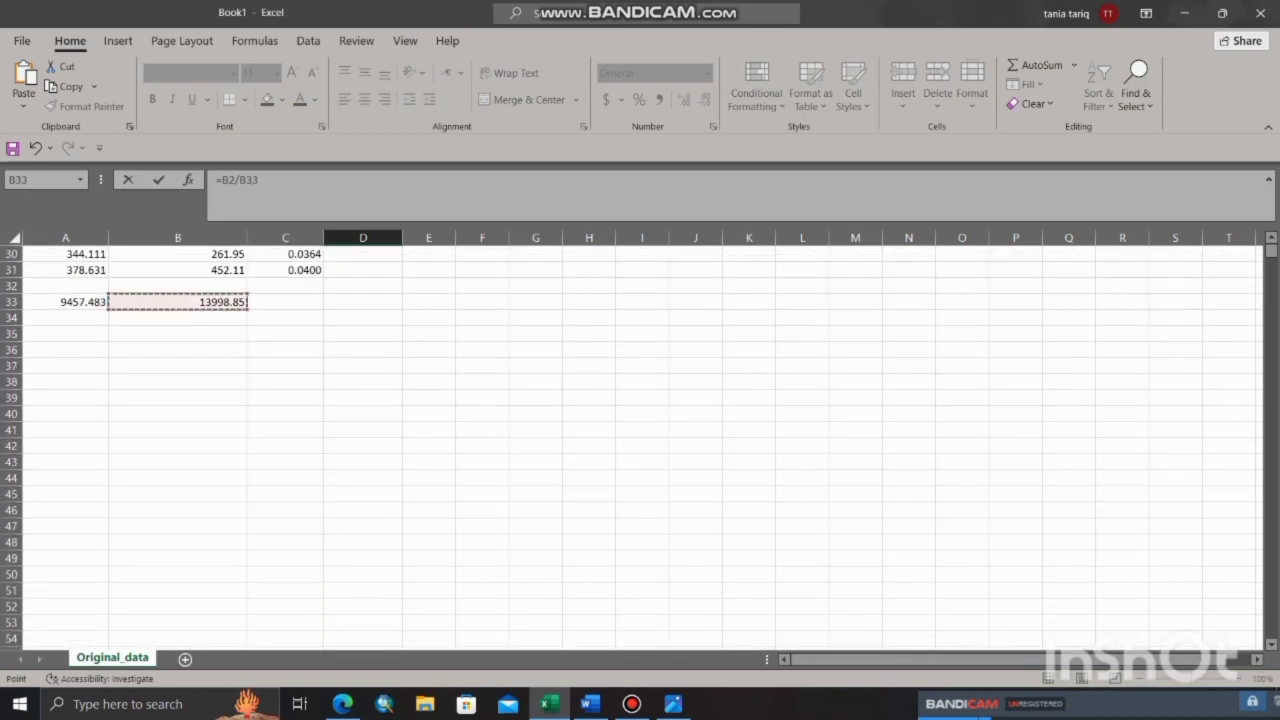
{"action": "scroll", "coordinate": [178, 302], "scroll_direction": "up", "scroll_amount": 10}
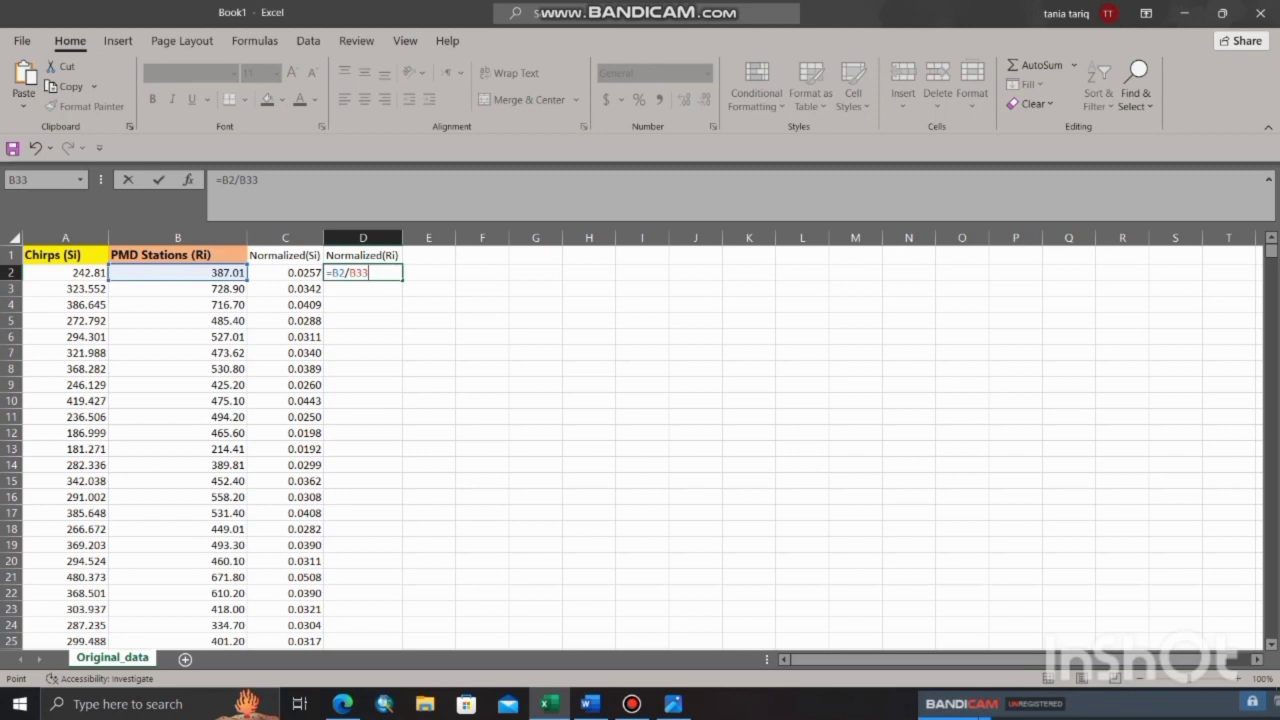
{"action": "left_click", "coordinate": [357, 273]}
{"action": "type", "text": "$"}
{"action": "key", "text": "Return"}
- Fill the D2 formula down the Normalized(Ri) column to row 31 and reduce the values to five decimal places
{"action": "left_click", "coordinate": [363, 273]}
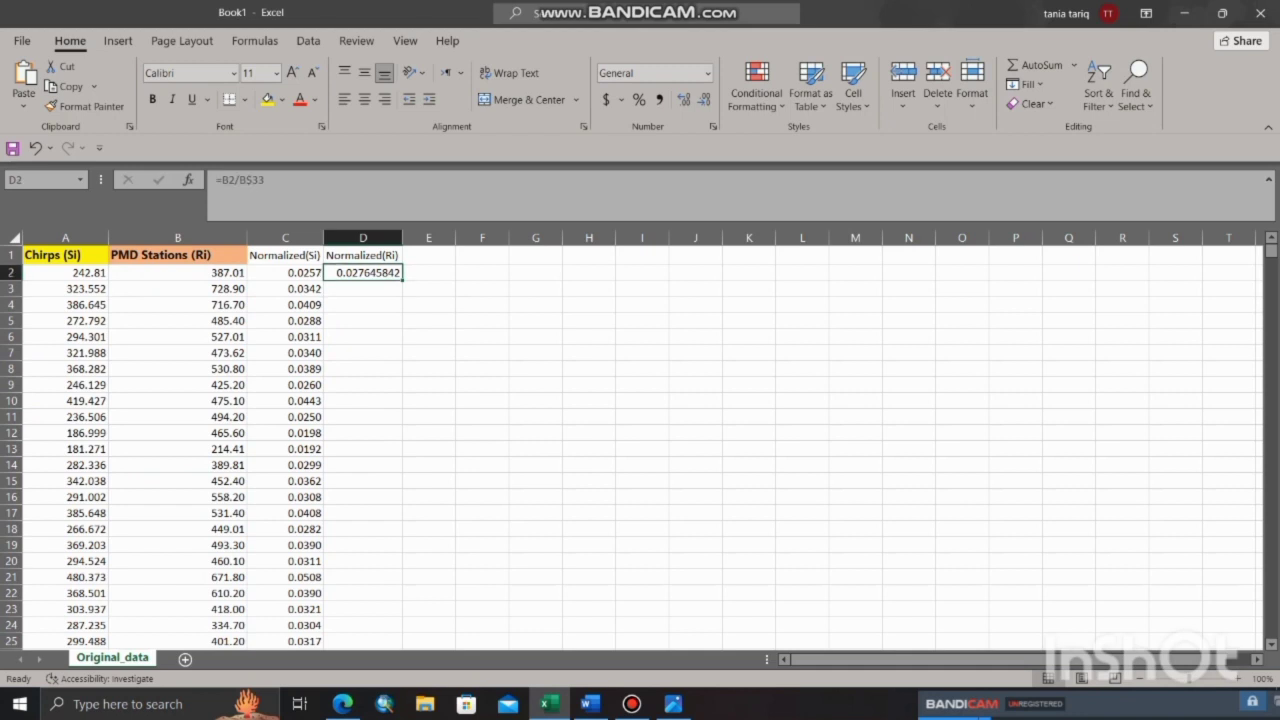
{"action": "double_click", "coordinate": [402, 280]}
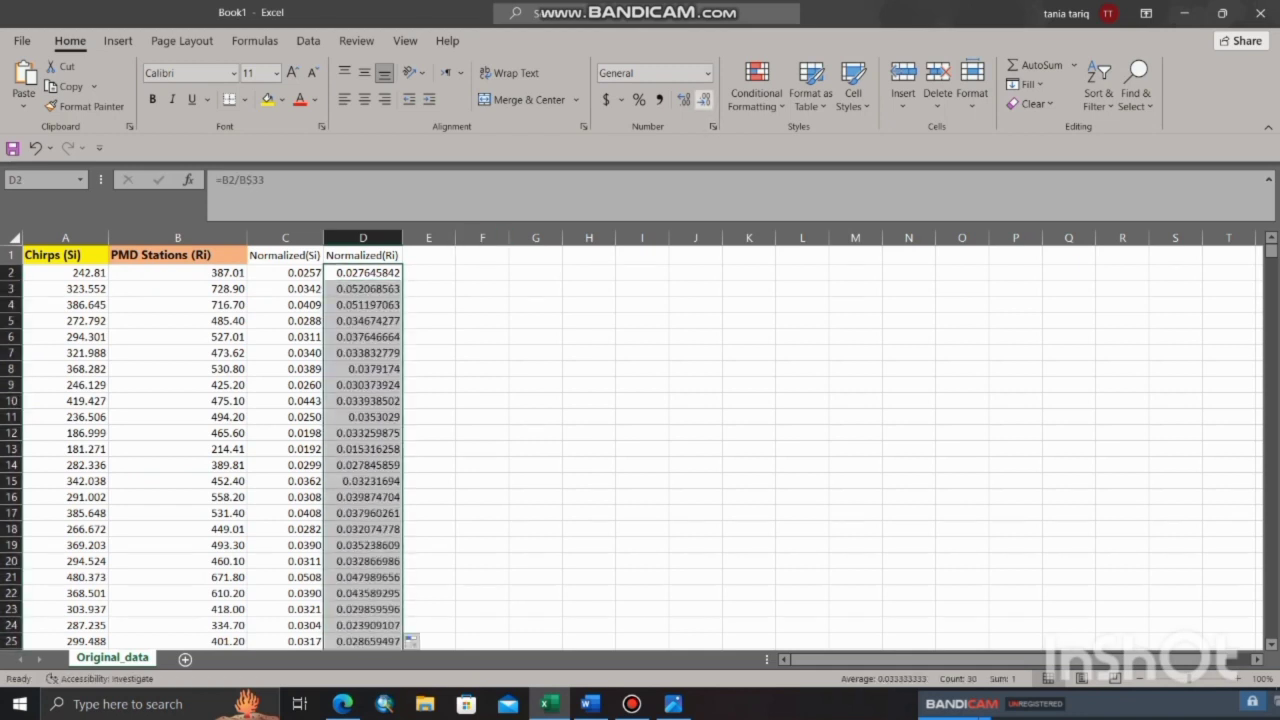
{"action": "left_click", "coordinate": [704, 99]}
{"action": "left_click", "coordinate": [704, 99]}
{"action": "left_click", "coordinate": [704, 99]}
{"action": "left_click", "coordinate": [704, 99]}
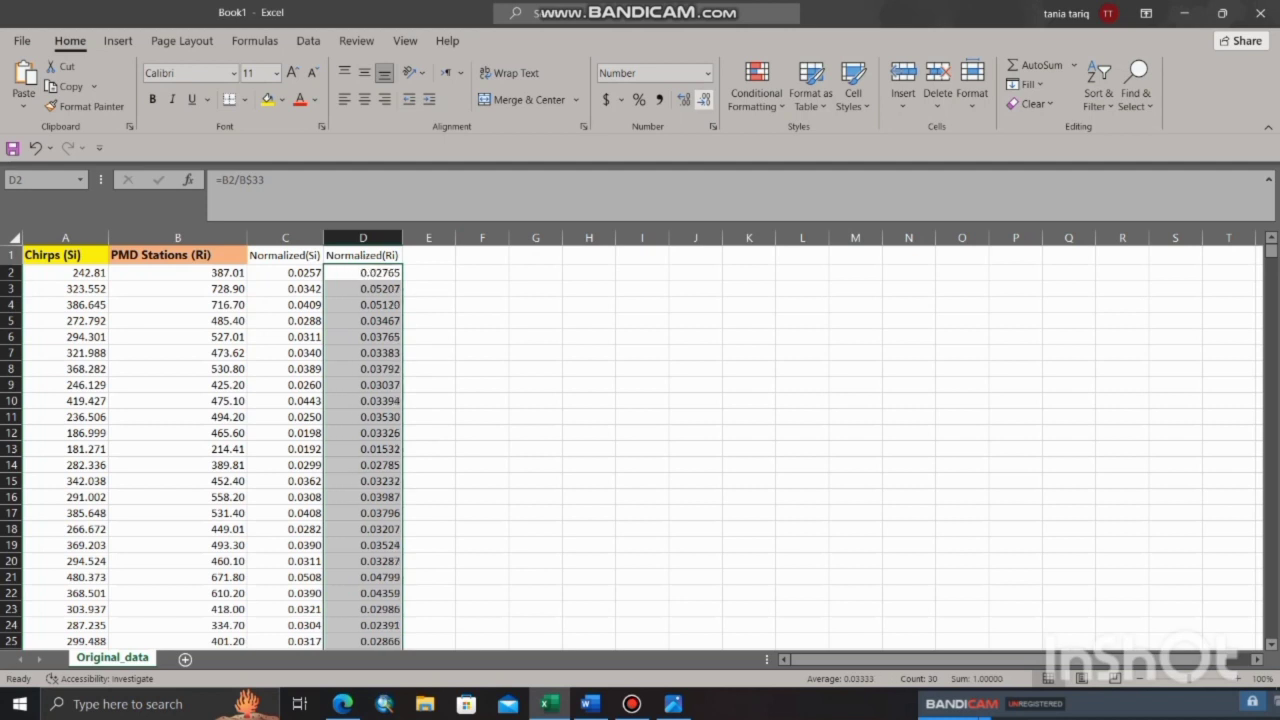
- Show the Normalized(Ri) values with four decimal places
{"action": "left_click", "coordinate": [704, 99]}
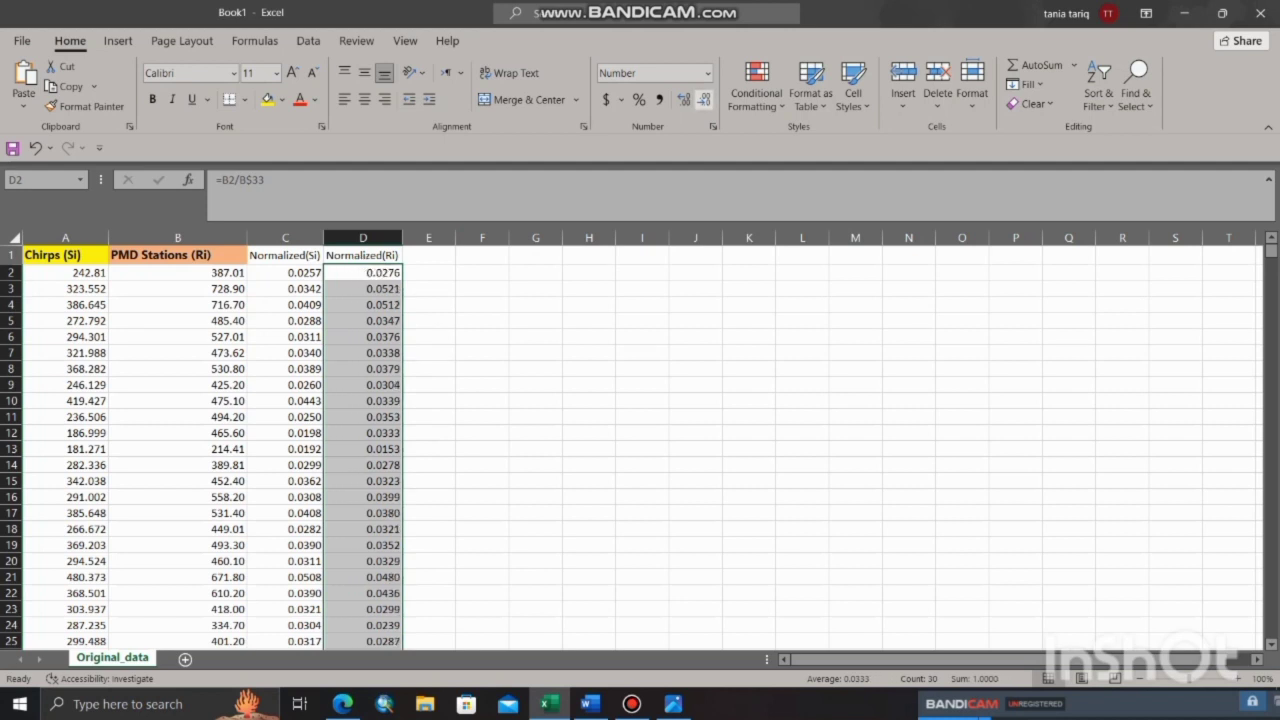
{"action": "left_click", "coordinate": [429, 255]}
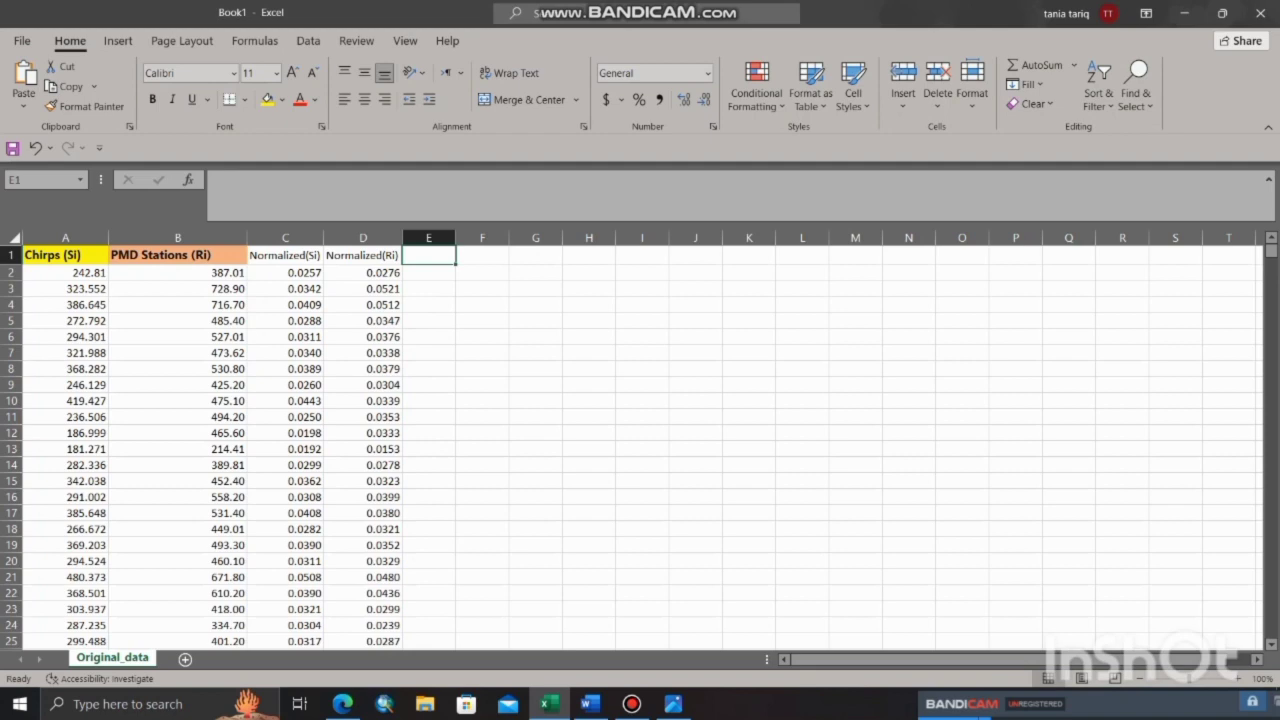
- Read the RMSE section of the Practical Notebook document in Word and examine the enlarged RMSE formula in the Formula.jfif image
{"action": "left_click", "coordinate": [549, 704]}
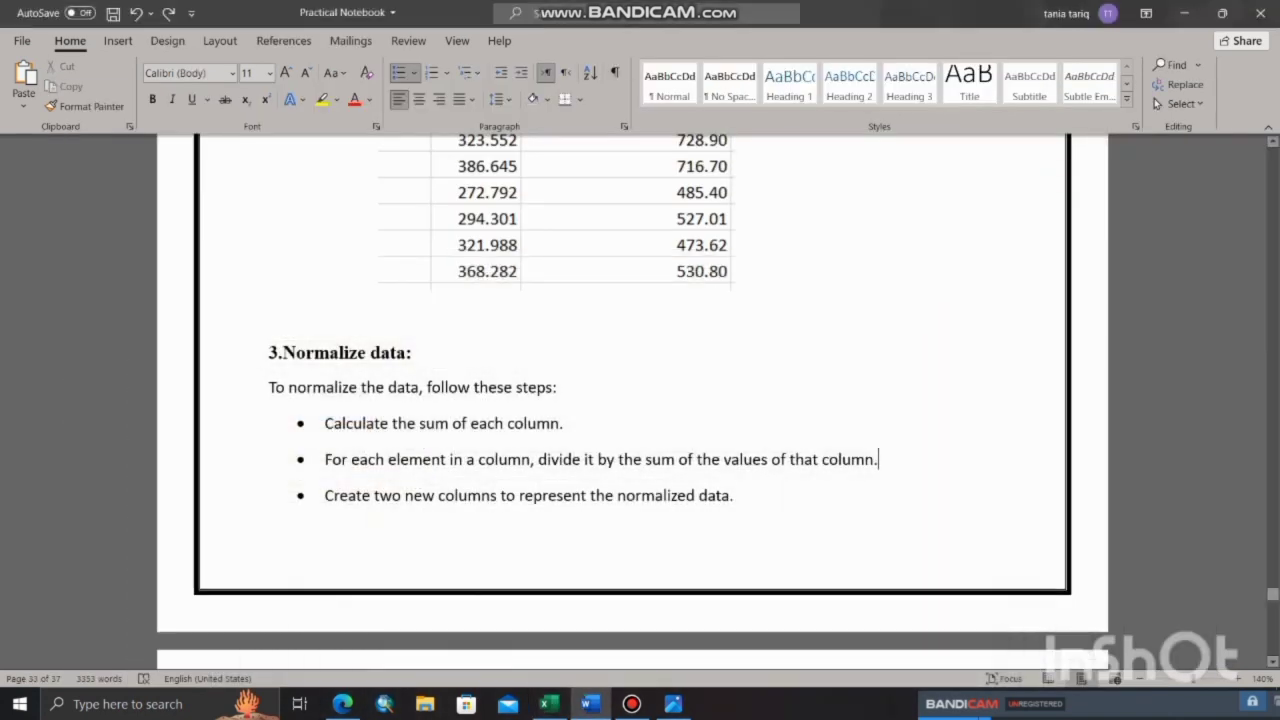
{"action": "scroll", "coordinate": [640, 400], "scroll_direction": "down", "scroll_amount": 3}
{"action": "scroll", "coordinate": [640, 400], "scroll_direction": "down", "scroll_amount": 9}
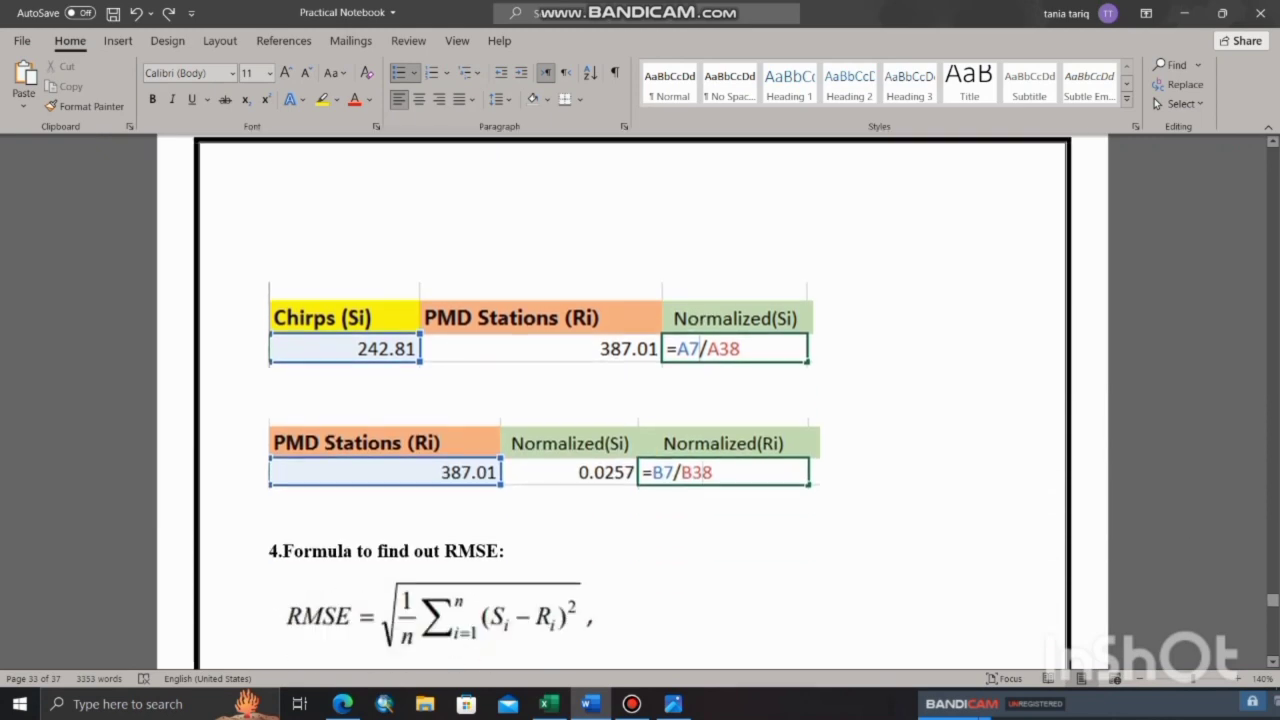
{"action": "scroll", "coordinate": [640, 400], "scroll_direction": "up", "scroll_amount": 1}
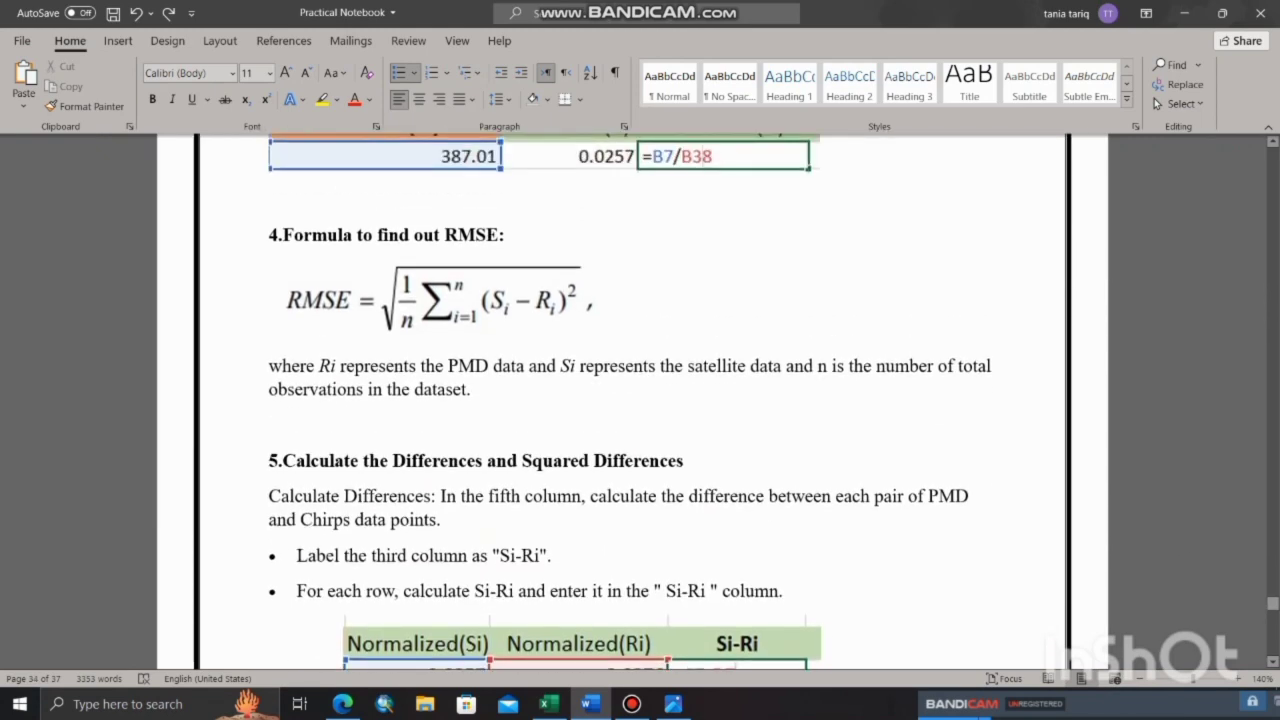
{"action": "left_click", "coordinate": [673, 704]}
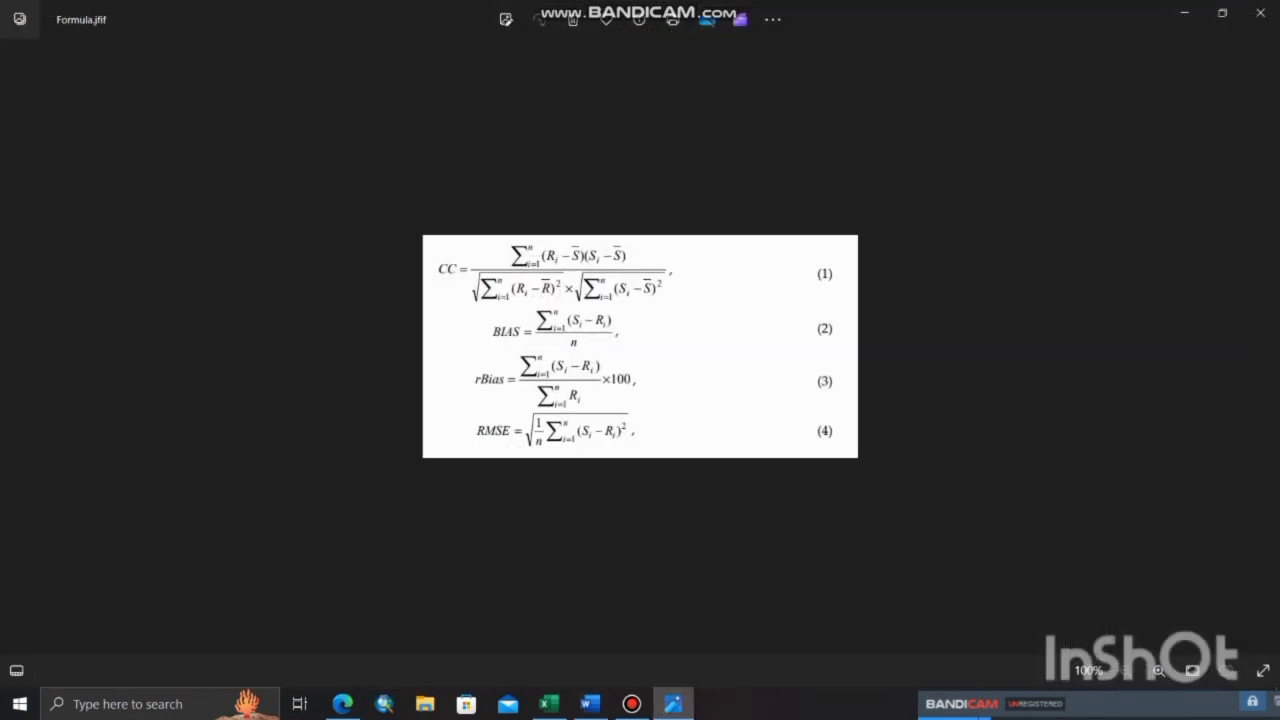
{"action": "scroll", "coordinate": [640, 360], "scroll_direction": "up", "scroll_amount": 6}
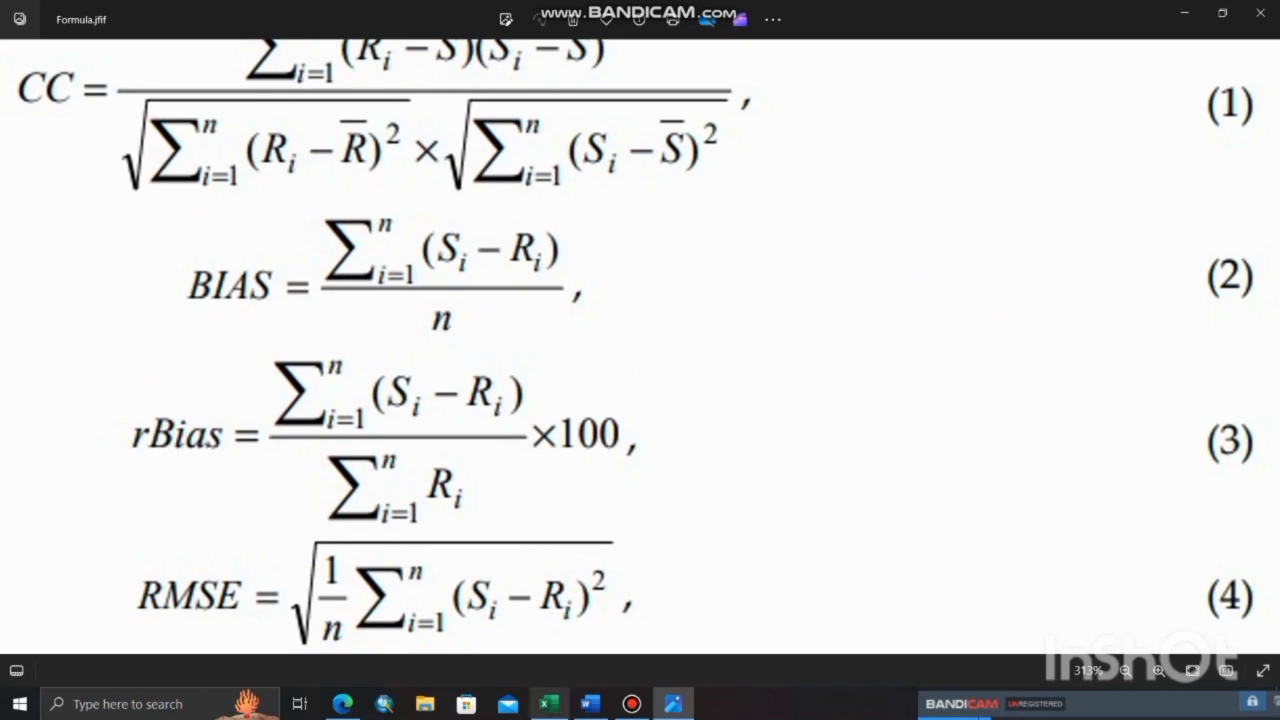
- Return to the Excel workbook and enter the header Si-Ri in E1
{"action": "left_click", "coordinate": [548, 704]}
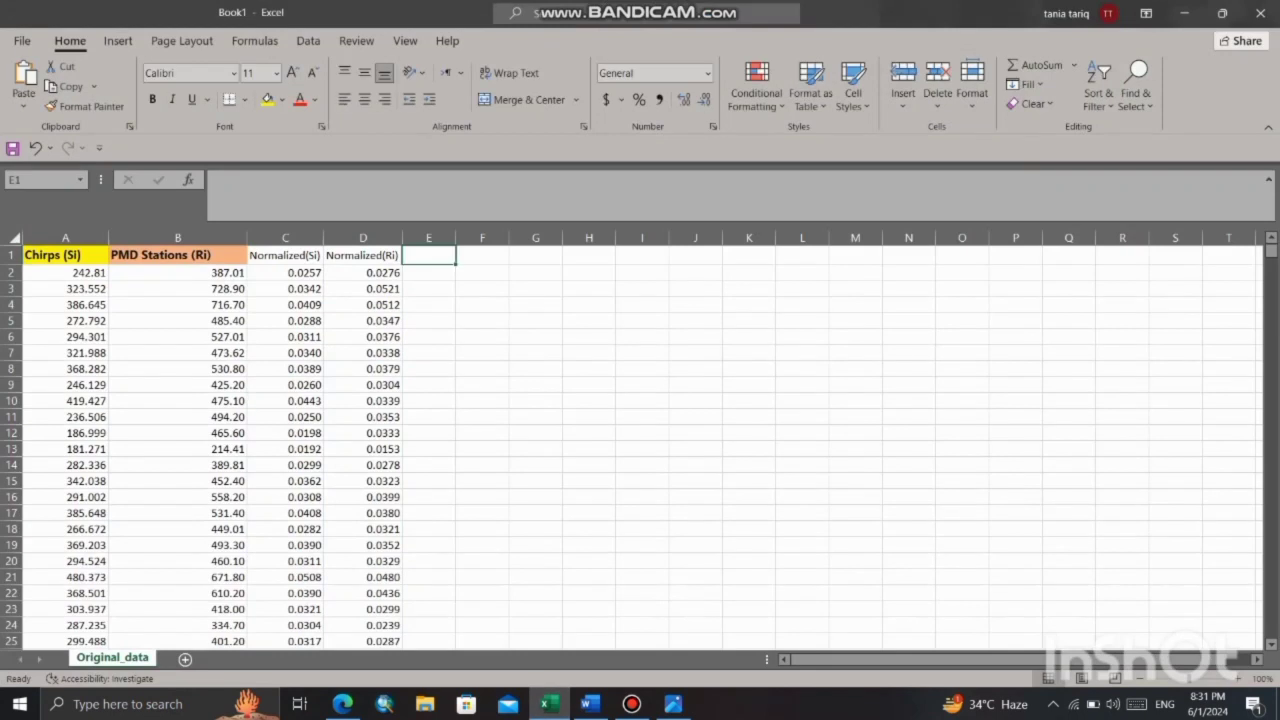
{"action": "type", "text": "Si"}
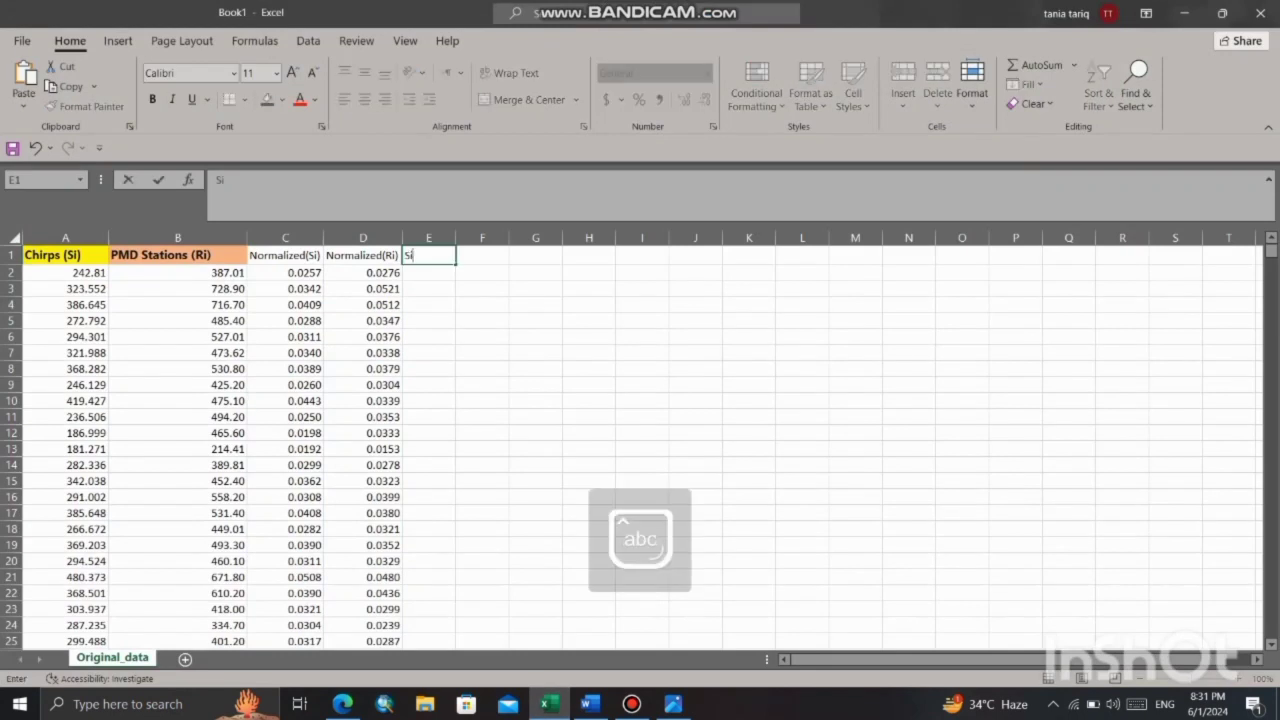
{"action": "type", "text": "-Ri"}
{"action": "key", "text": "Return"}
- Calculate the first difference in E2 with =C2-D2 and fill the formula down the Si-Ri column to row 31
{"action": "type", "text": "="}
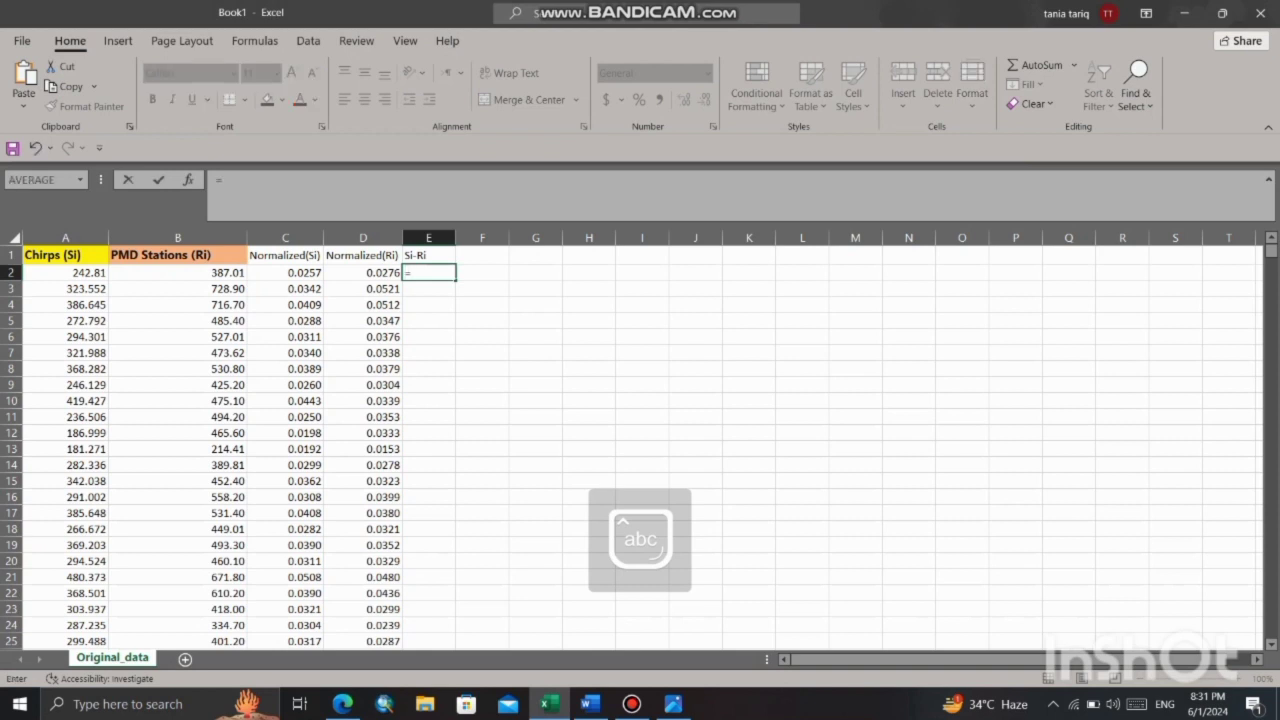
{"action": "left_click", "coordinate": [285, 273]}
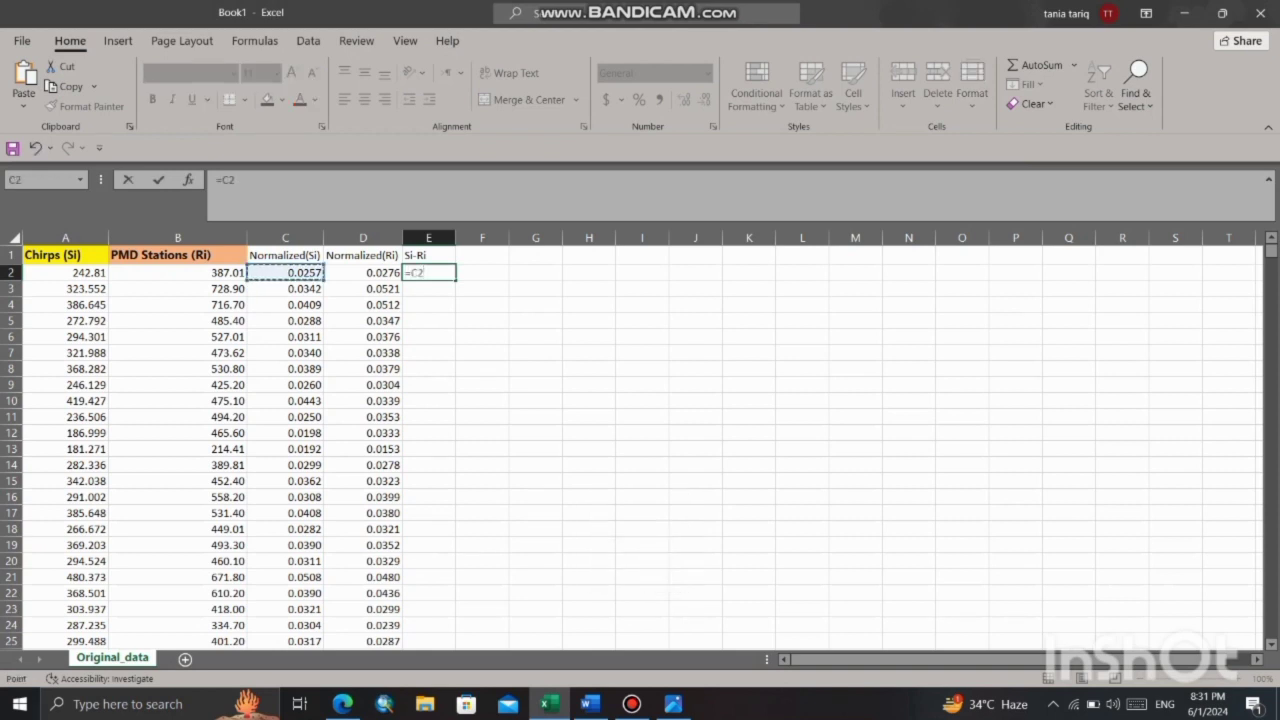
{"action": "type", "text": "-"}
{"action": "left_click", "coordinate": [363, 273]}
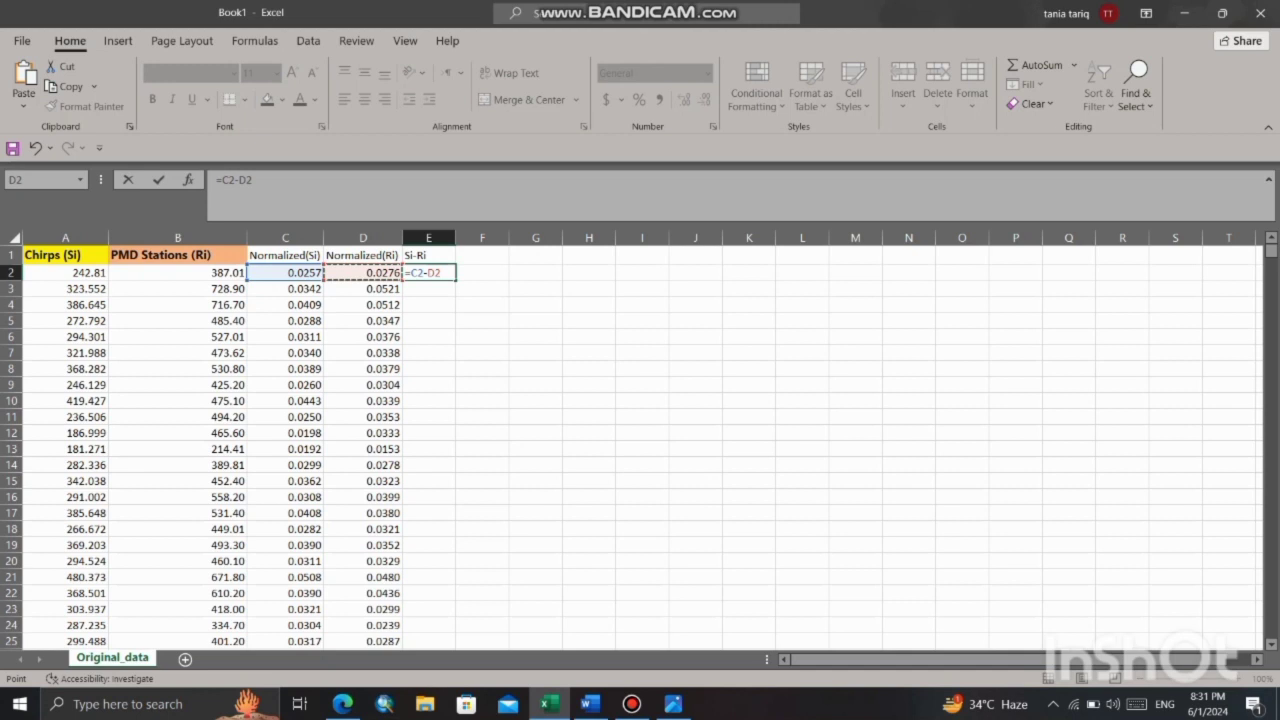
{"action": "key", "text": "Return"}
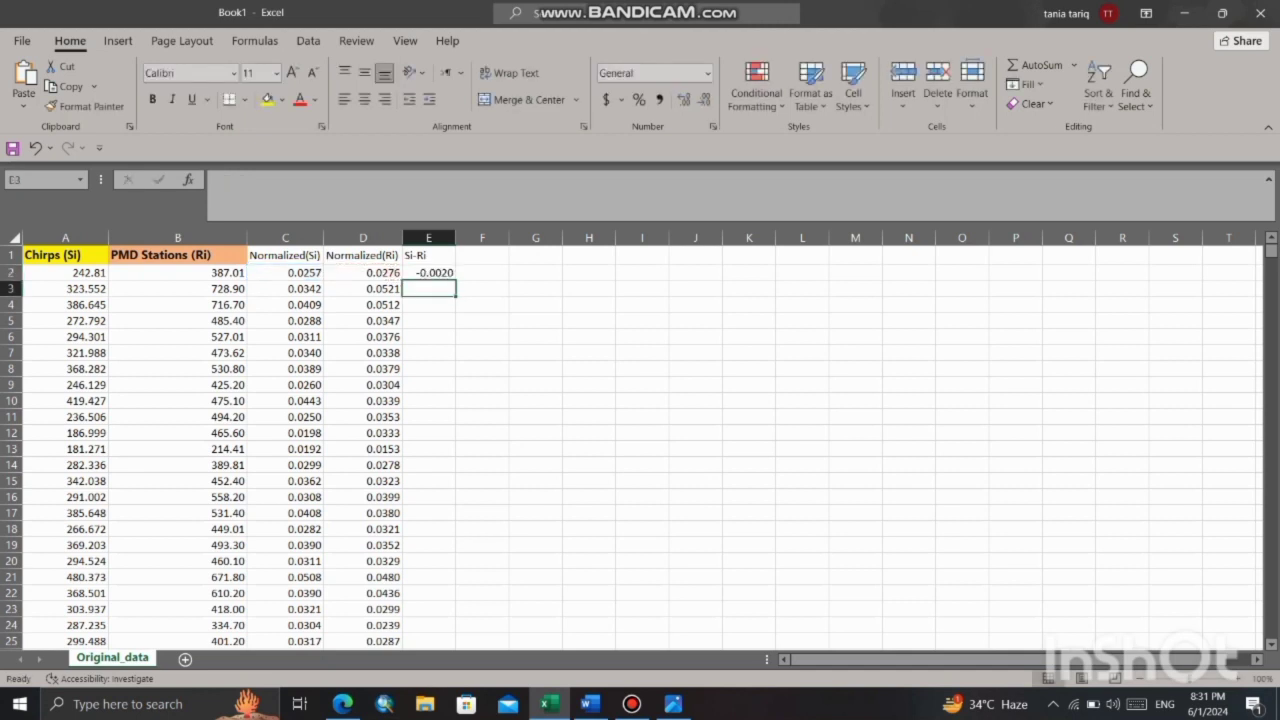
{"action": "left_click", "coordinate": [429, 273]}
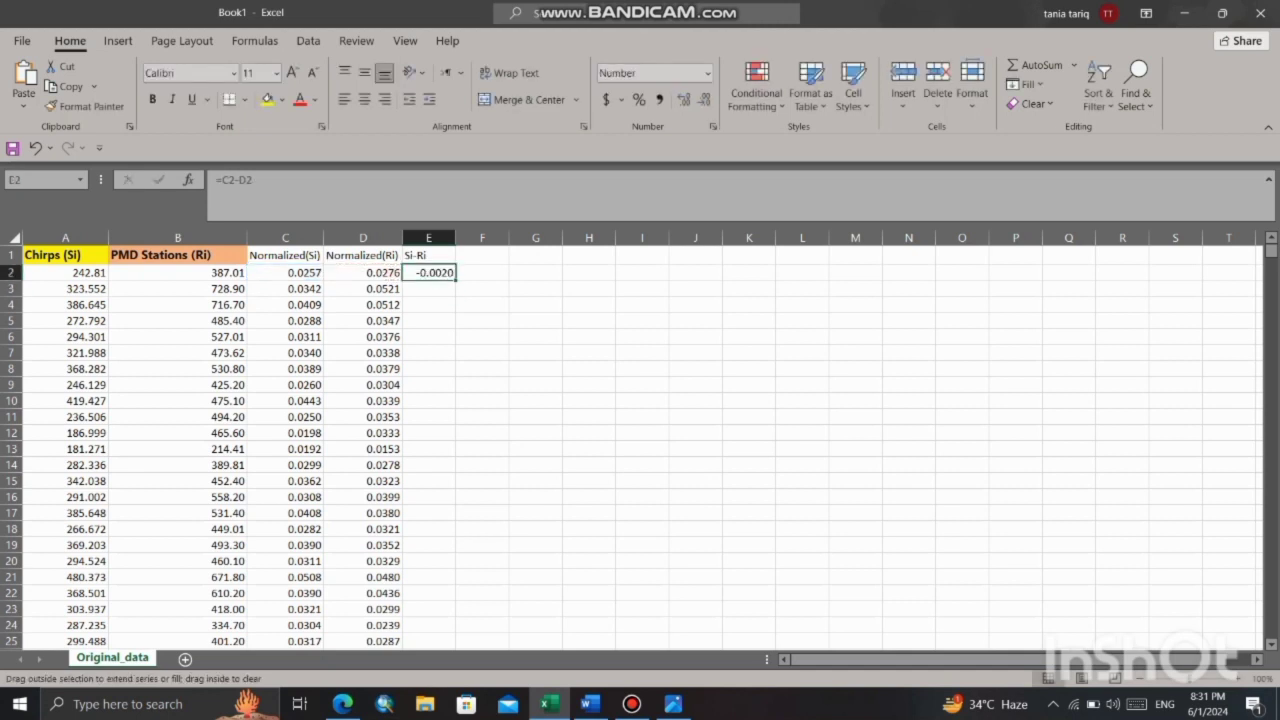
{"action": "double_click", "coordinate": [455, 279]}
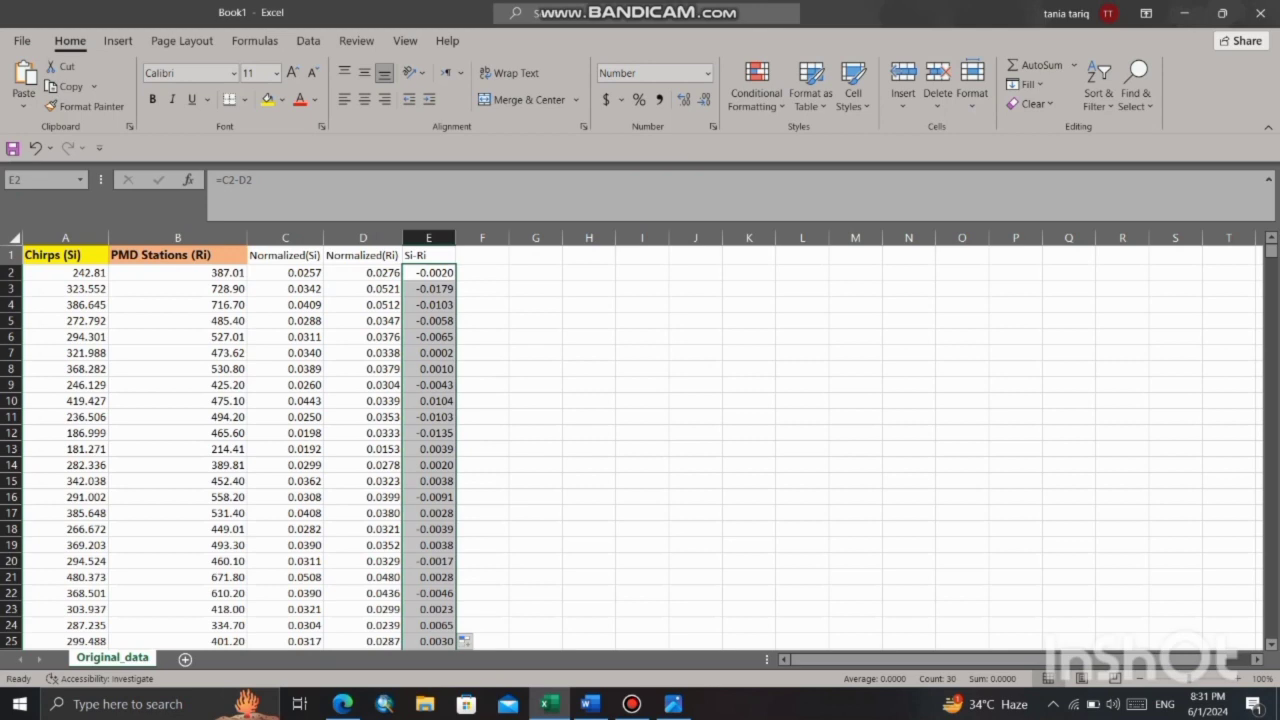
- Check the squared term in the RMSE formula image and enter the header (Si-Ri)^2 in F1
{"action": "left_click", "coordinate": [549, 704]}
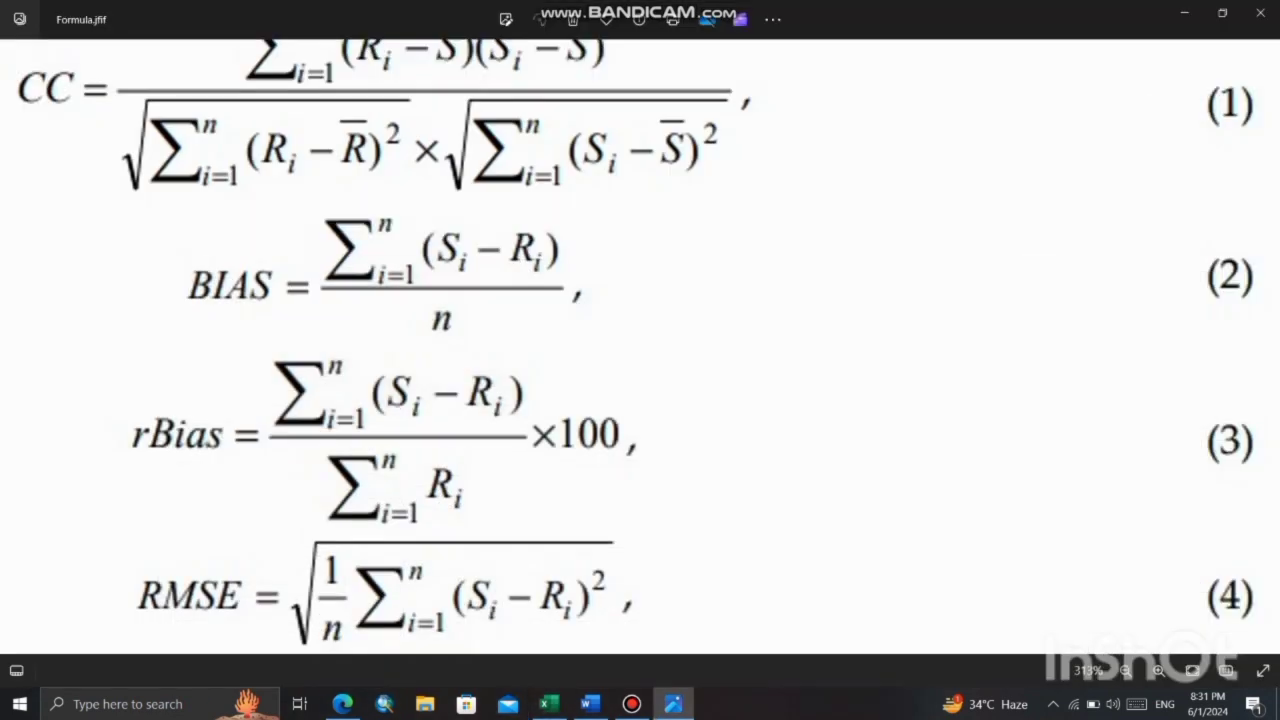
{"action": "left_click", "coordinate": [549, 704]}
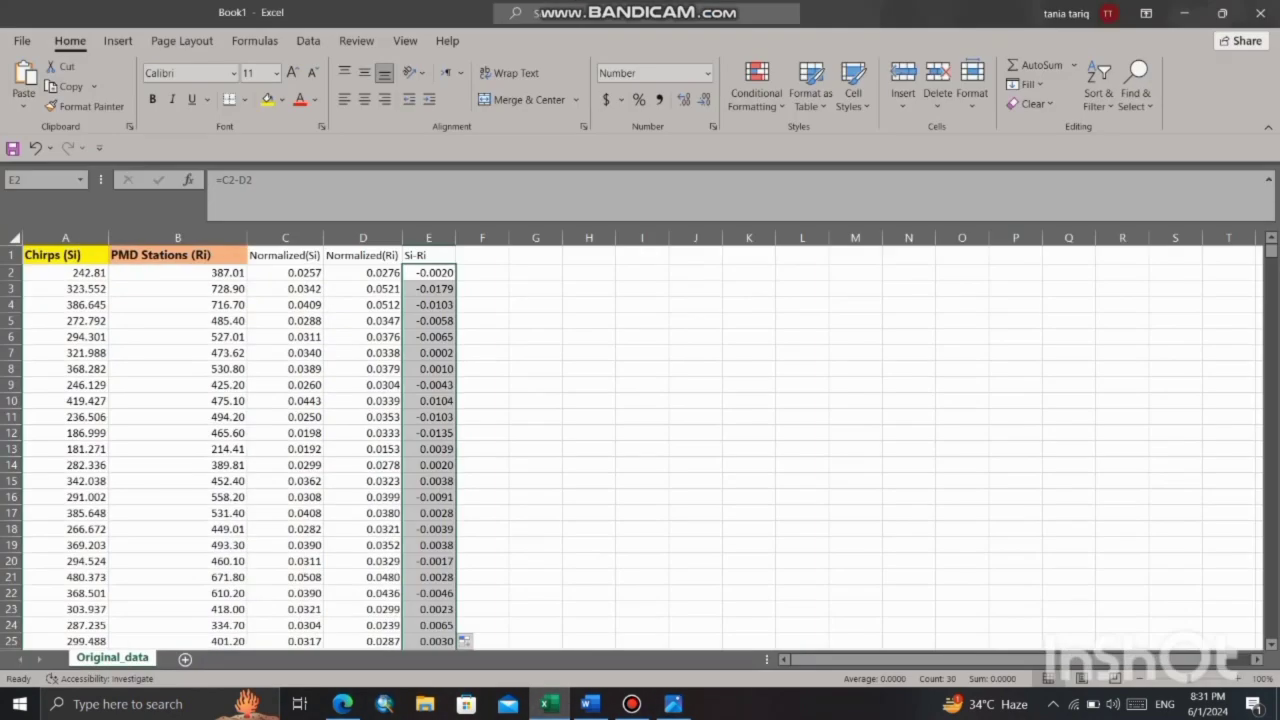
{"action": "left_click", "coordinate": [482, 255]}
{"action": "type", "text": "("}
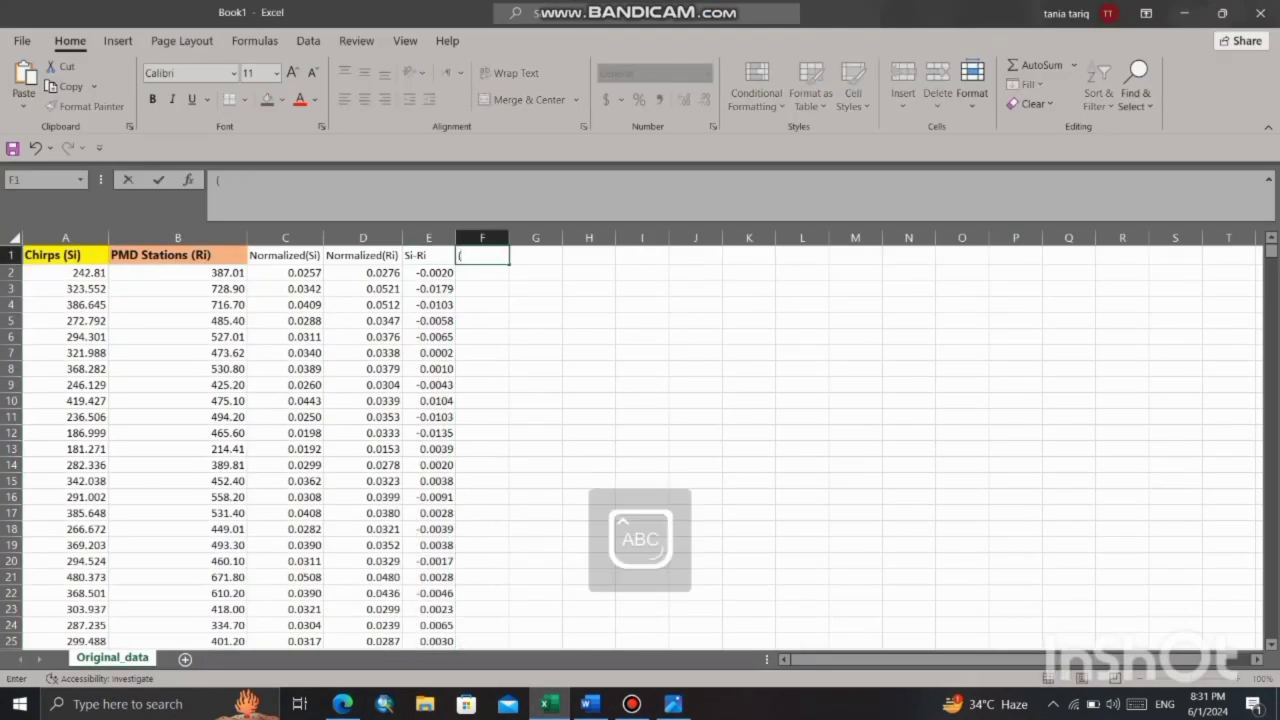
{"action": "type", "text": "Si-Ri"}
{"action": "type", "text": ")^2"}
{"action": "key", "text": "Return"}
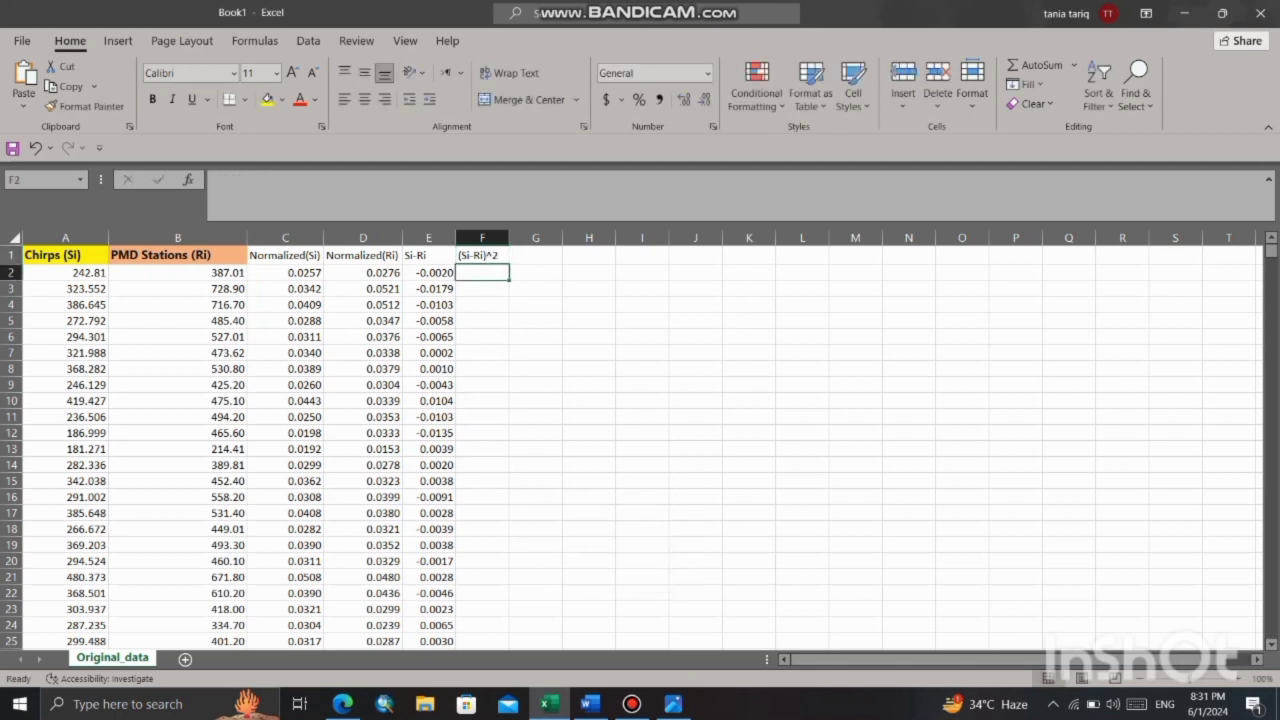
- Square the first difference in F2 with =E2*E2 and fill the formula down the (Si-Ri)^2 column to row 31
{"action": "type", "text": "="}
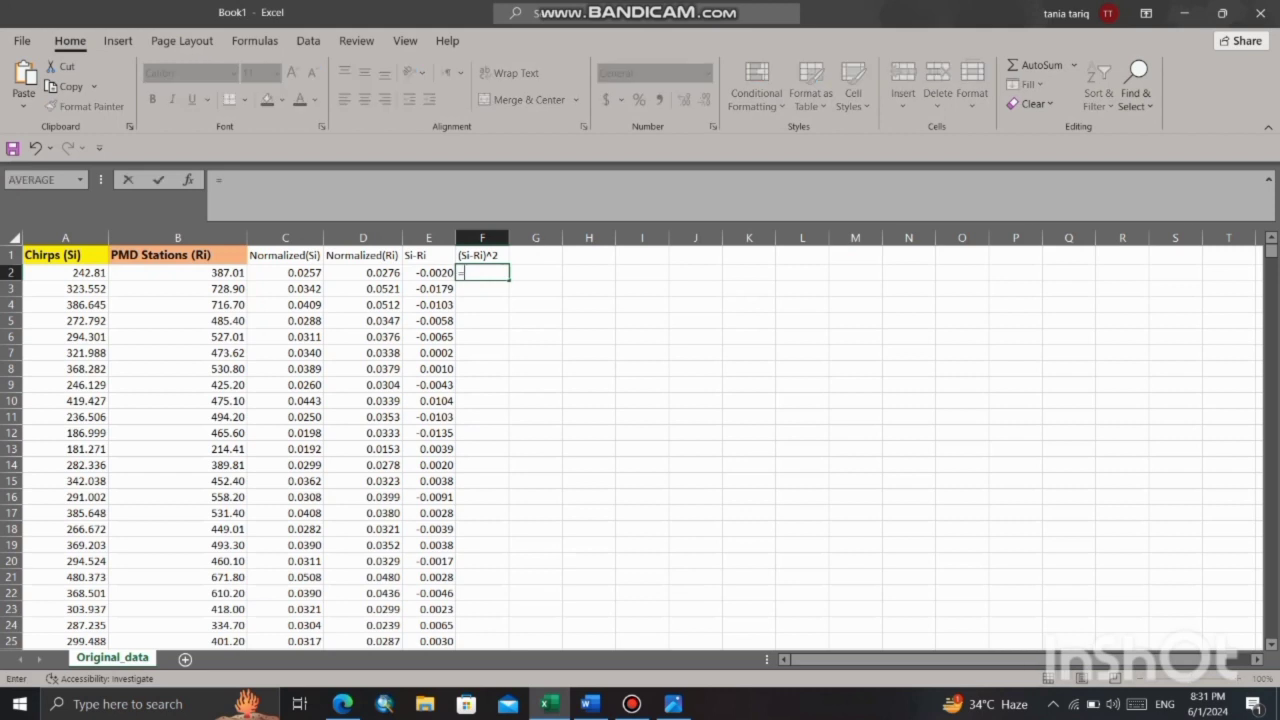
{"action": "key", "text": "Left"}
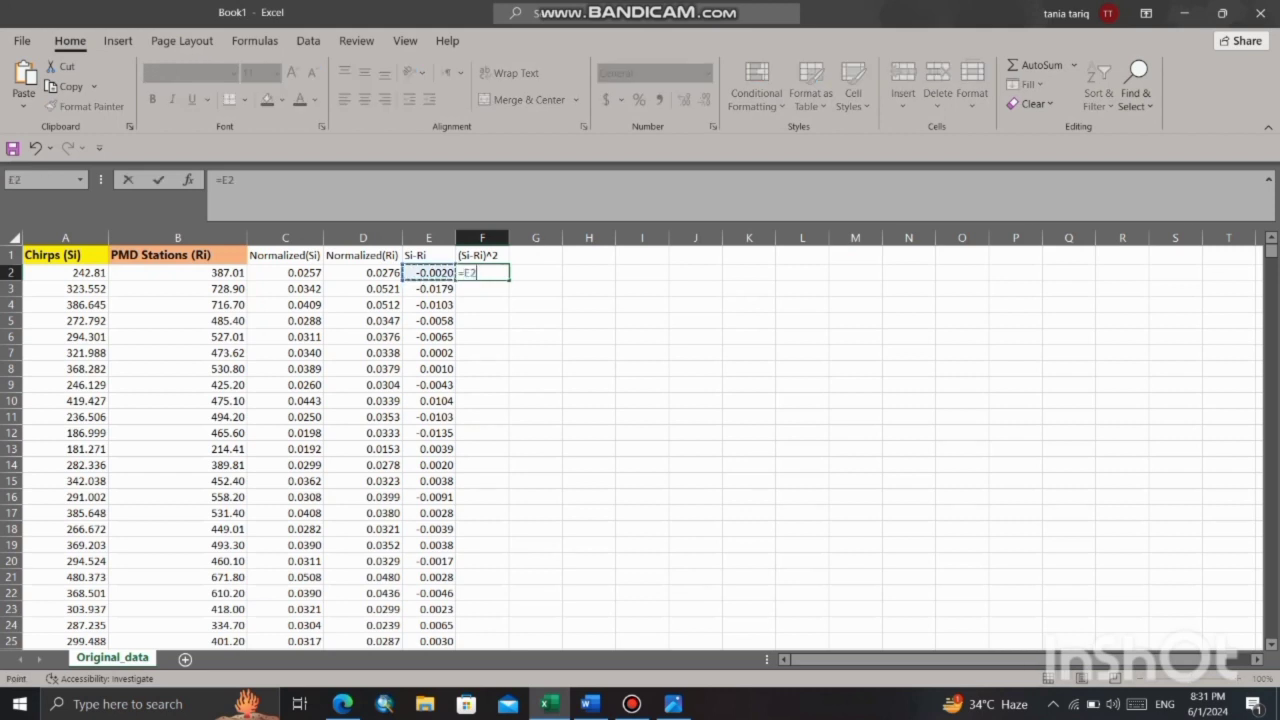
{"action": "type", "text": "*"}
{"action": "left_click", "coordinate": [428, 272]}
{"action": "key", "text": "Return"}
{"action": "left_click", "coordinate": [491, 273]}
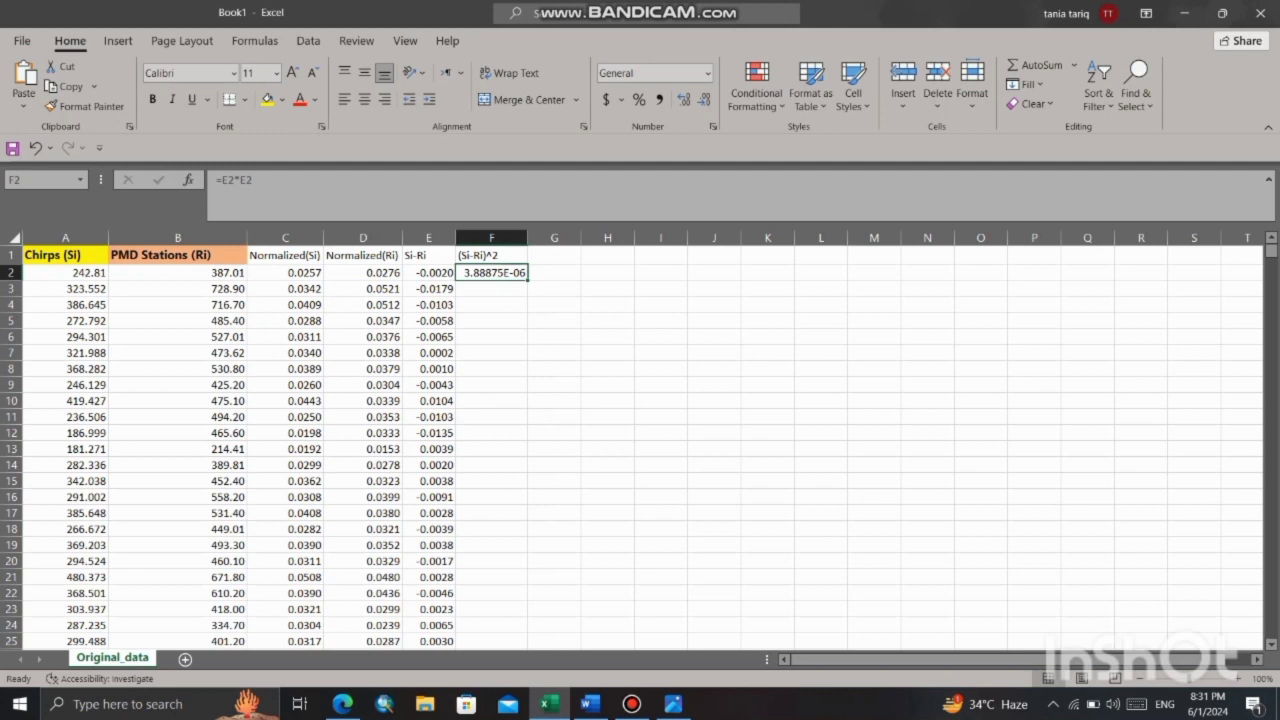
{"action": "double_click", "coordinate": [528, 281]}
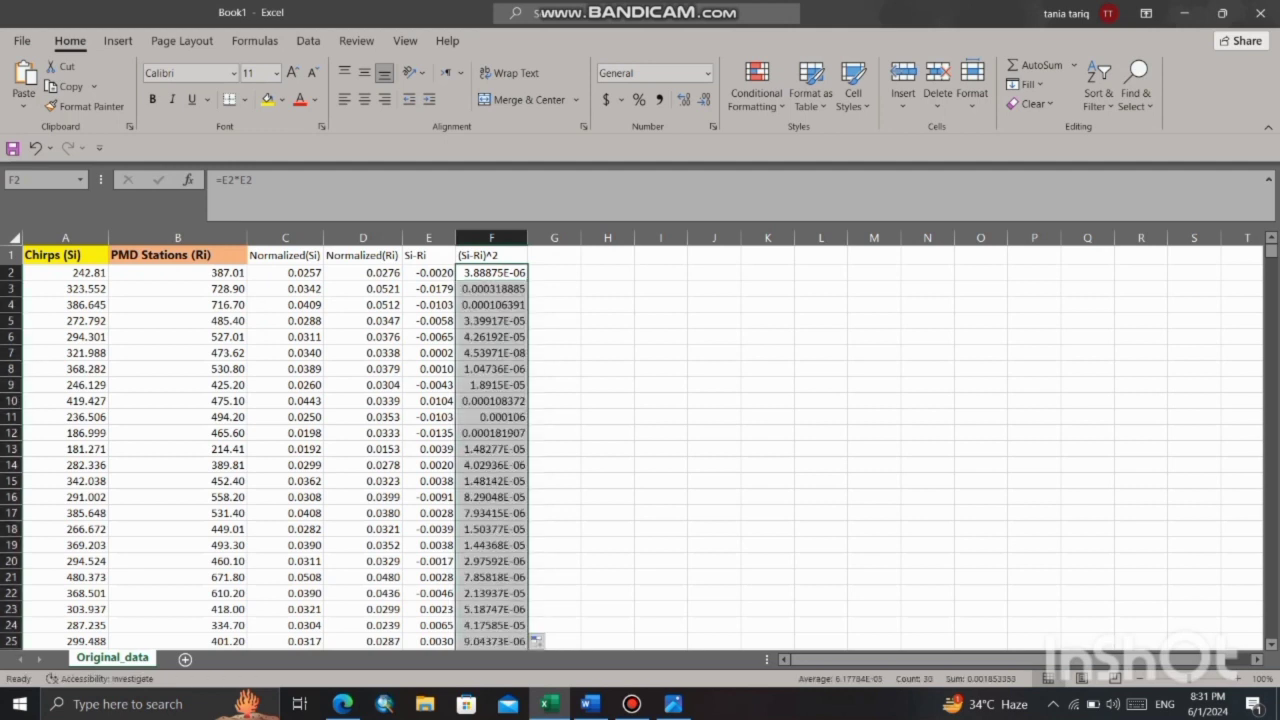
- Format the (Si-Ri)^2 values as Number with four decimal places
{"action": "left_click", "coordinate": [707, 73]}
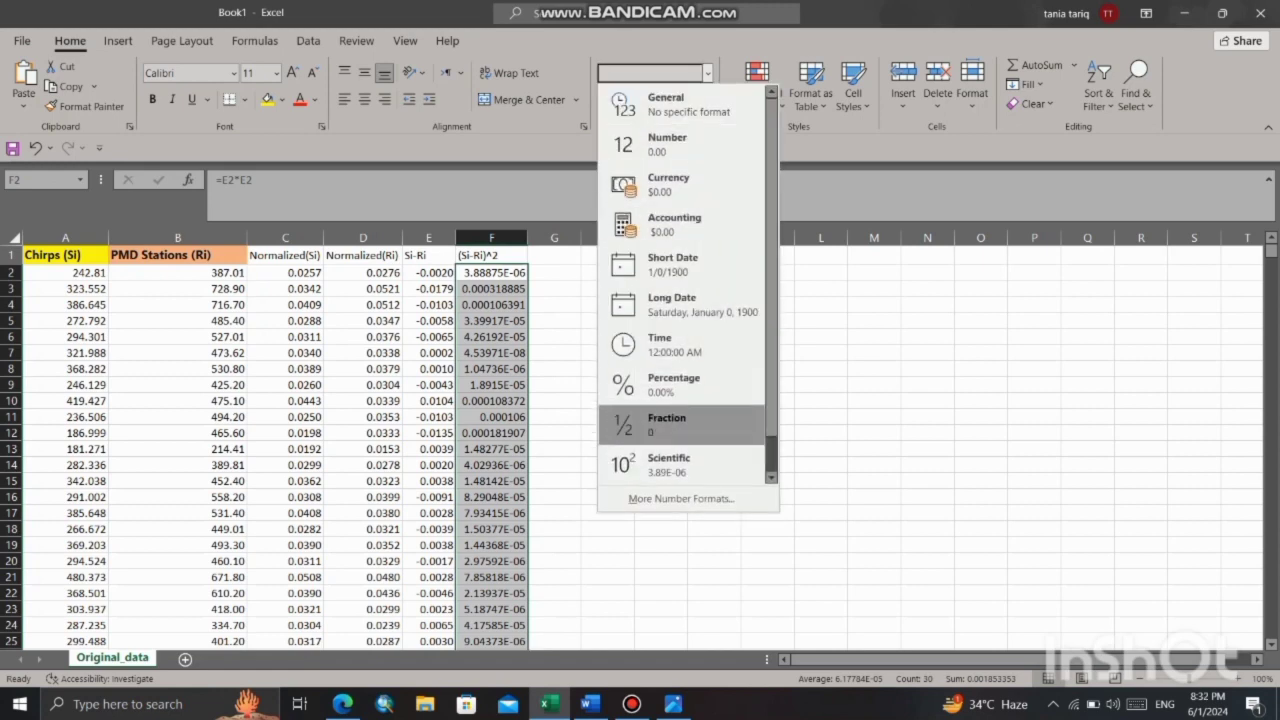
{"action": "left_click", "coordinate": [680, 498]}
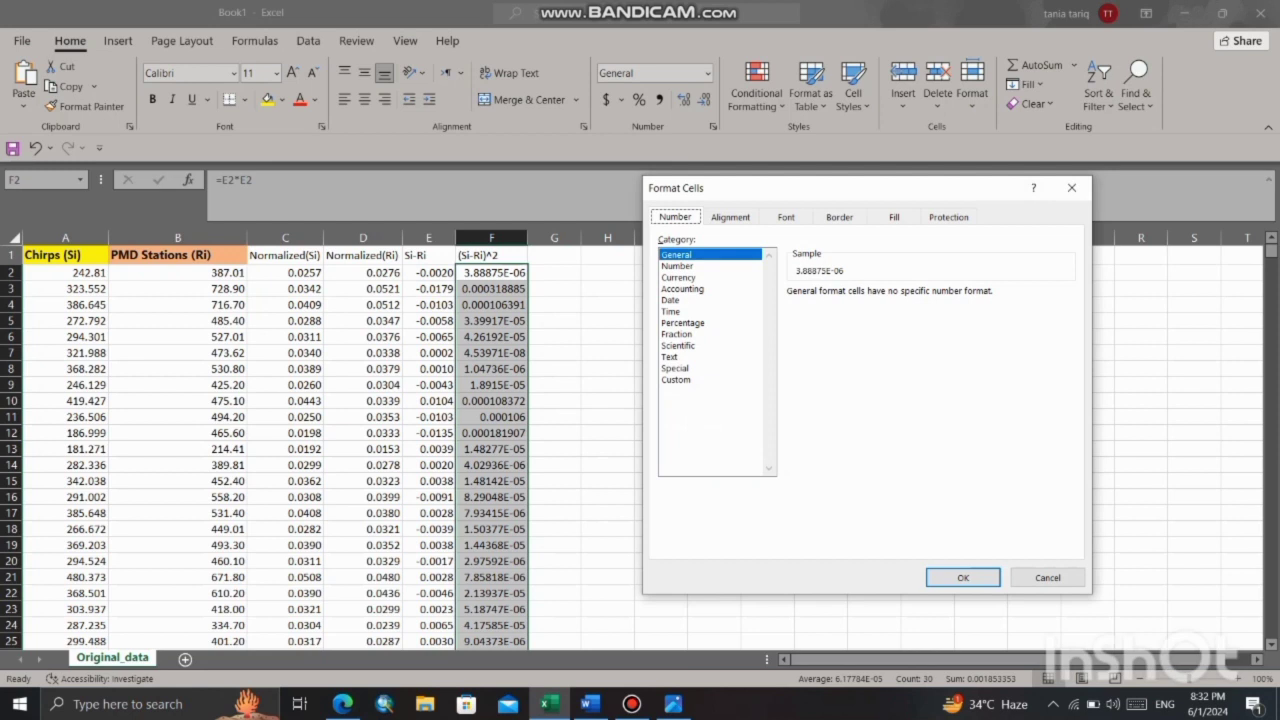
{"action": "left_click", "coordinate": [678, 266]}
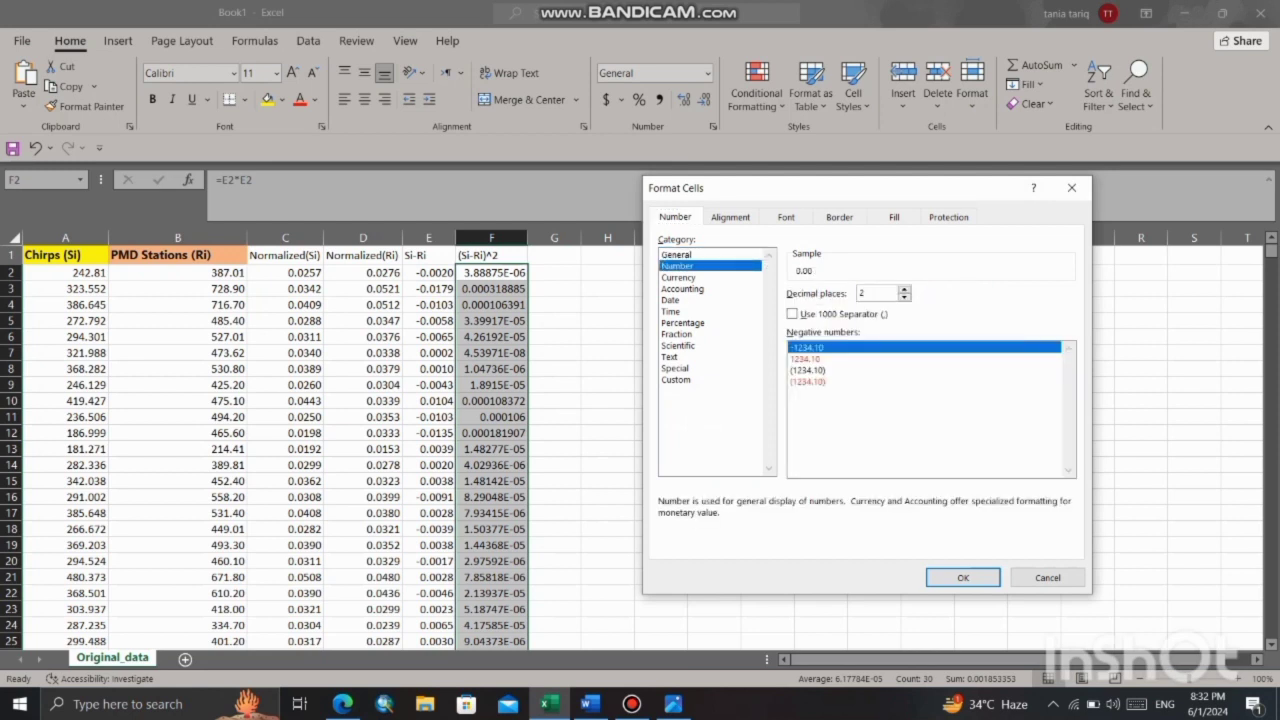
{"action": "left_click", "coordinate": [904, 289]}
{"action": "left_click", "coordinate": [904, 289]}
{"action": "key", "text": "Return"}
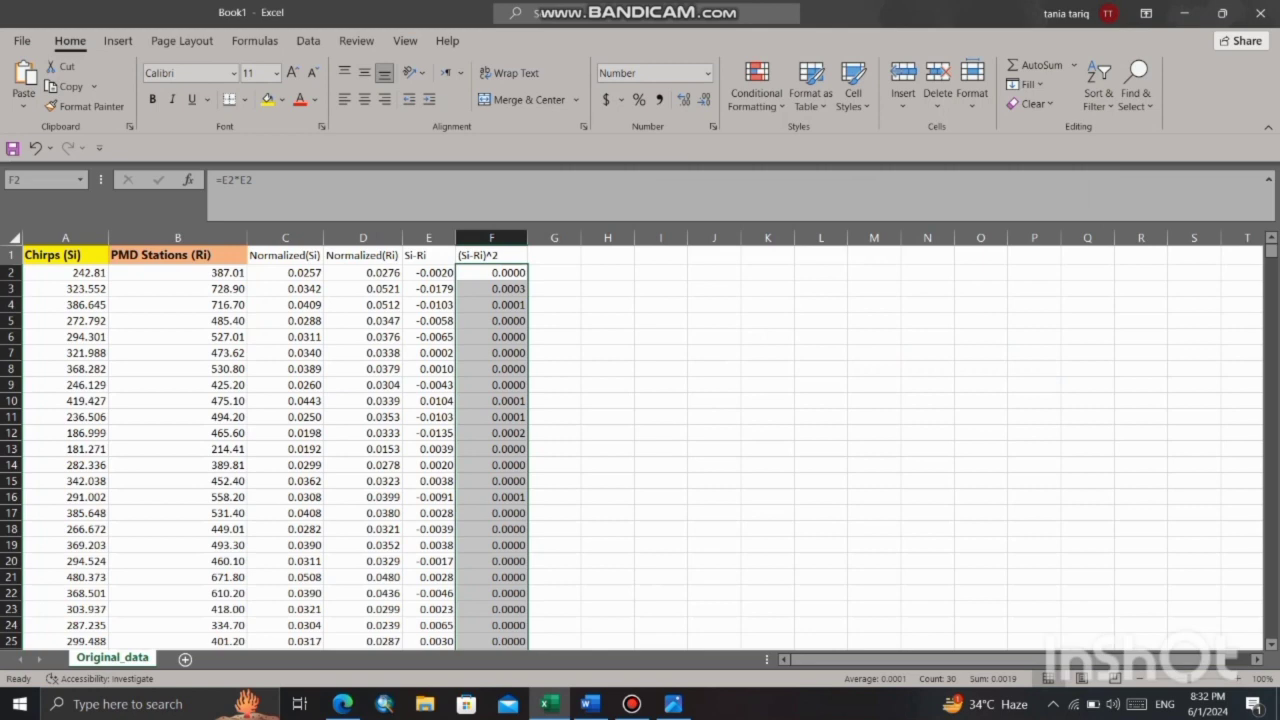
- Consult the RMSE formula in the Formula.jfif image again and return to the worksheet
{"action": "left_click", "coordinate": [673, 703]}
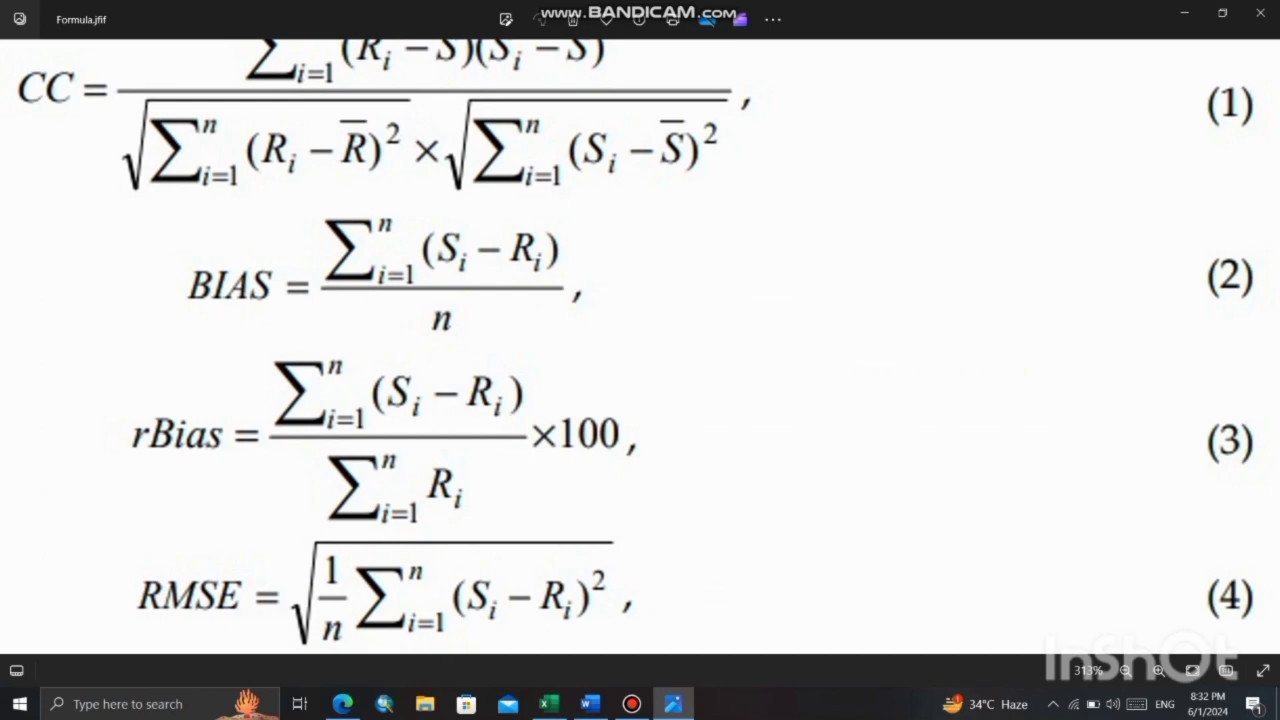
{"action": "left_click", "coordinate": [673, 703]}
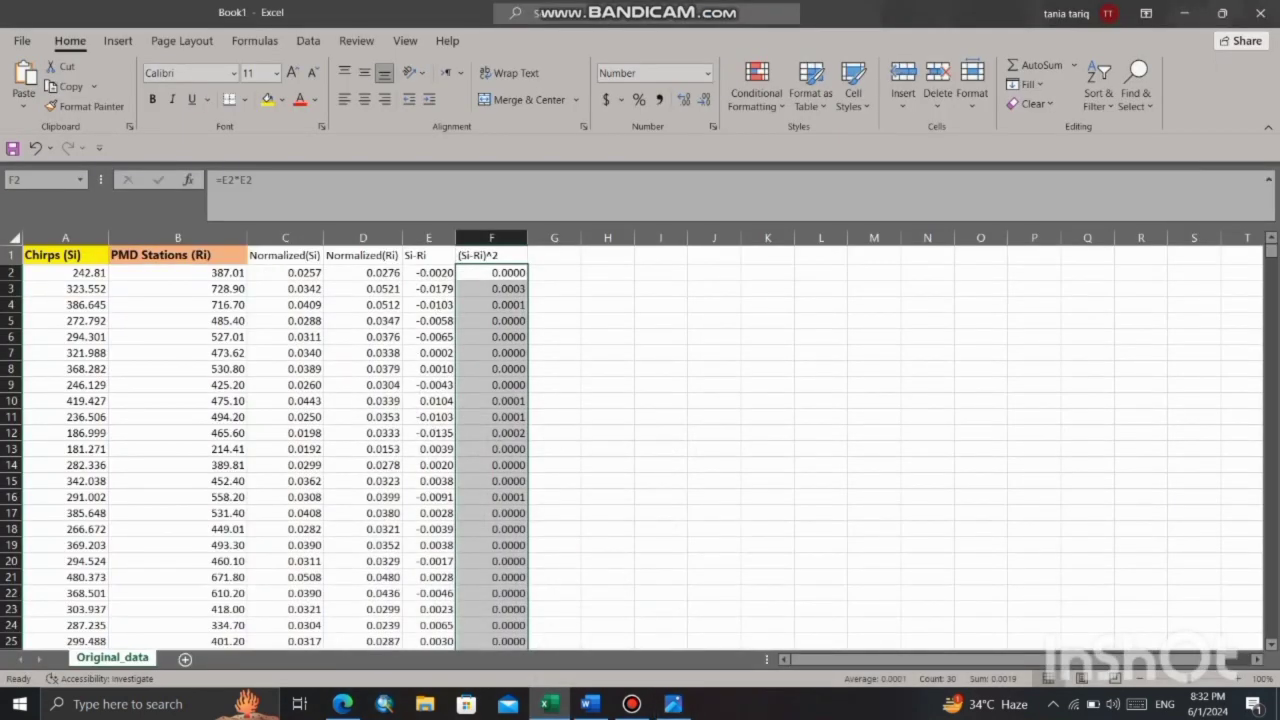
{"action": "left_click", "coordinate": [607, 337]}
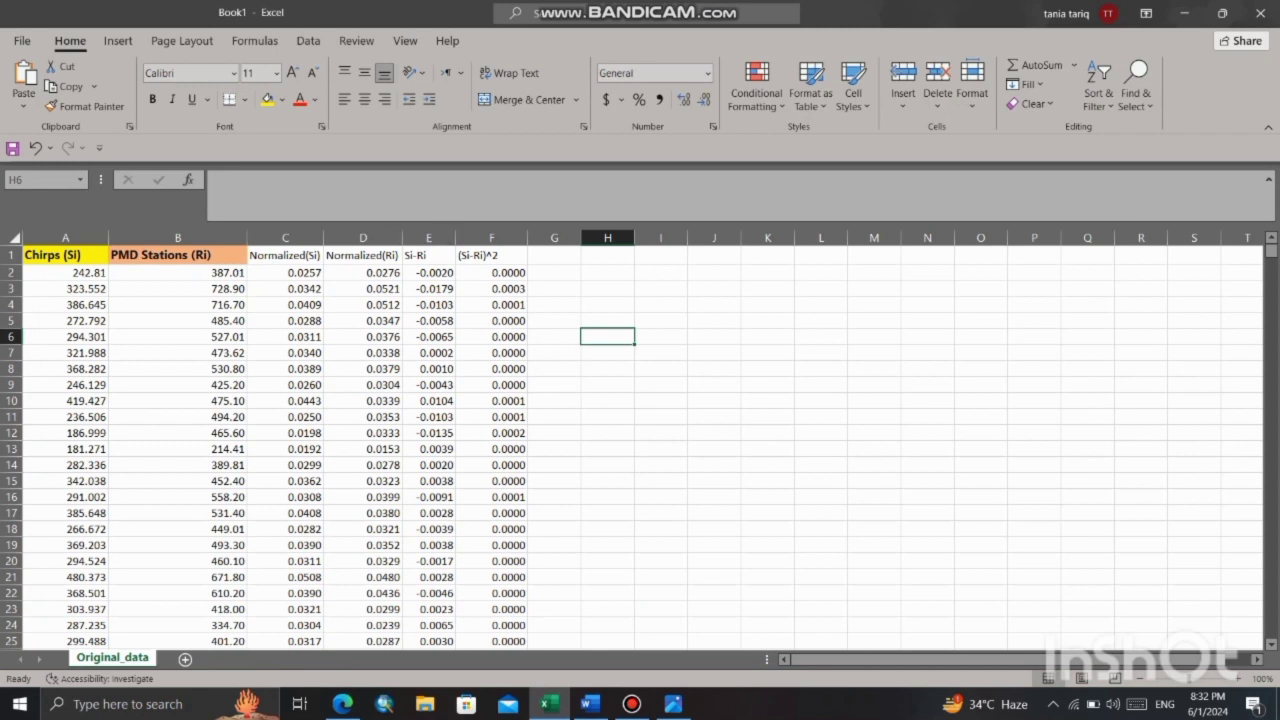
- Insert a new column before the Chirps (Si) column and enter the header No.(n) in A1
{"action": "left_click", "coordinate": [65, 238]}
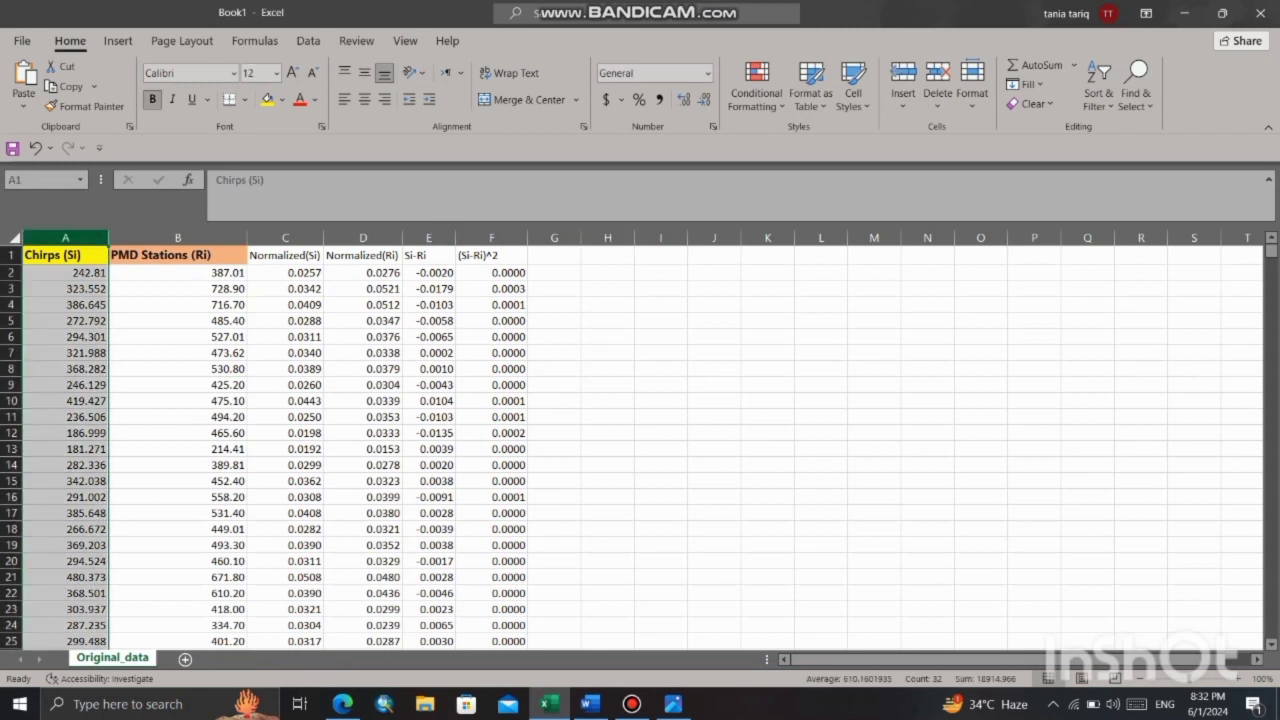
{"action": "right_click", "coordinate": [50, 241]}
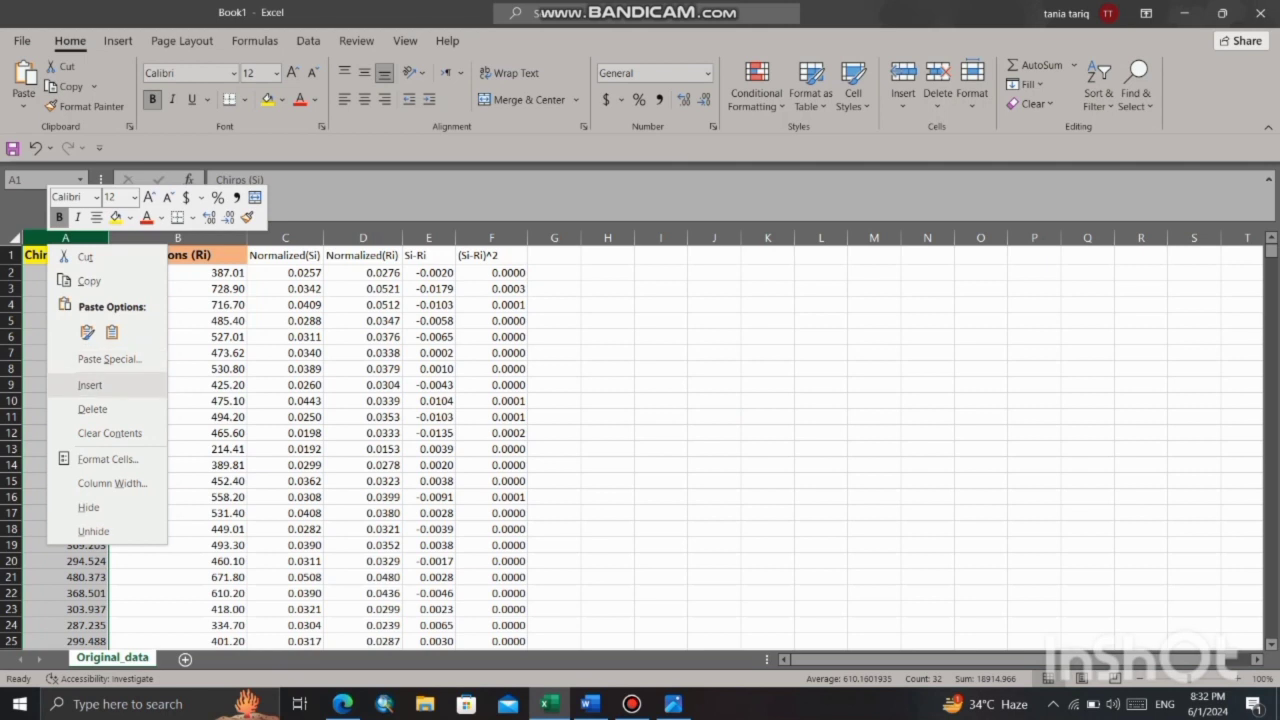
{"action": "left_click", "coordinate": [90, 384]}
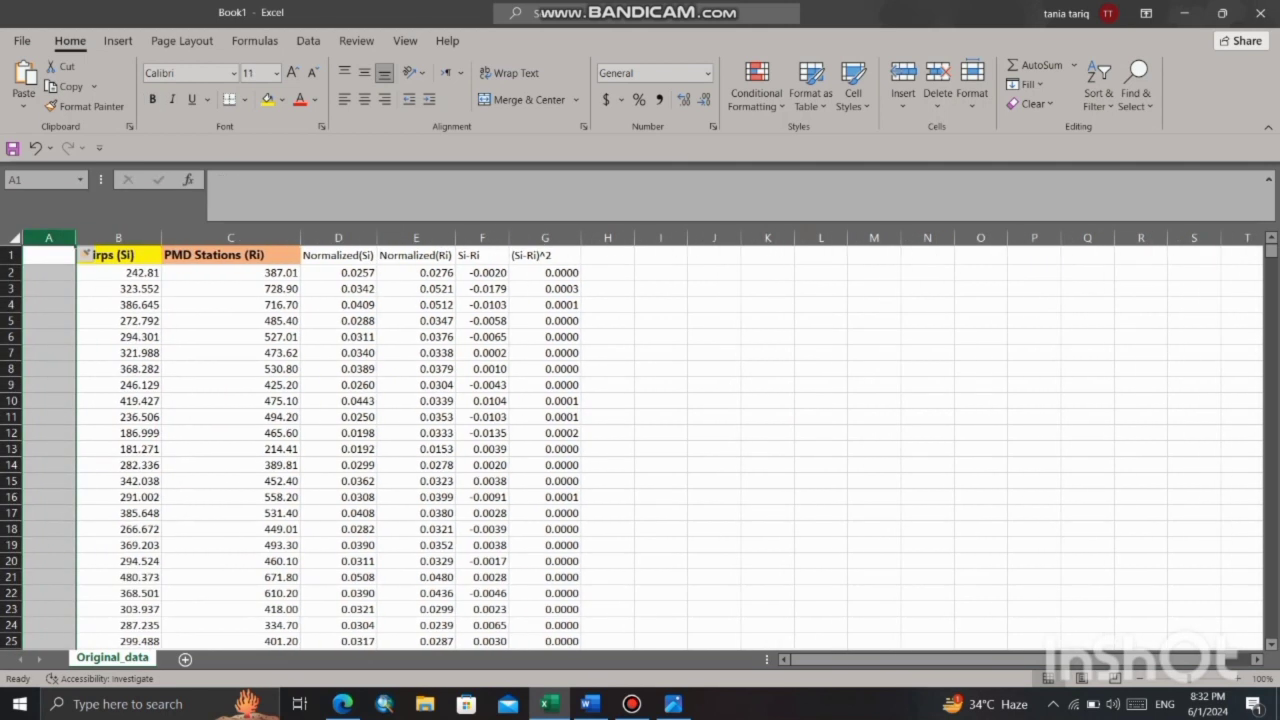
{"action": "double_click", "coordinate": [48, 255]}
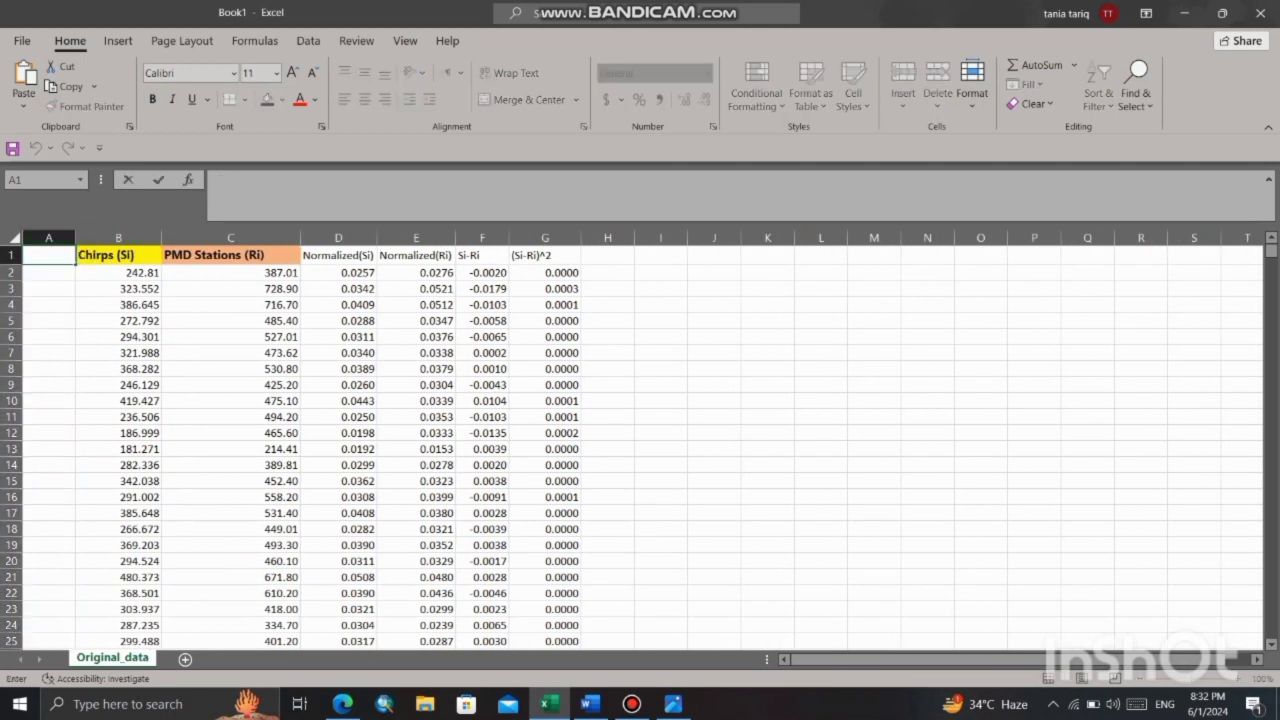
{"action": "key", "text": "Caps_Lock"}
{"action": "type", "text": "No"}
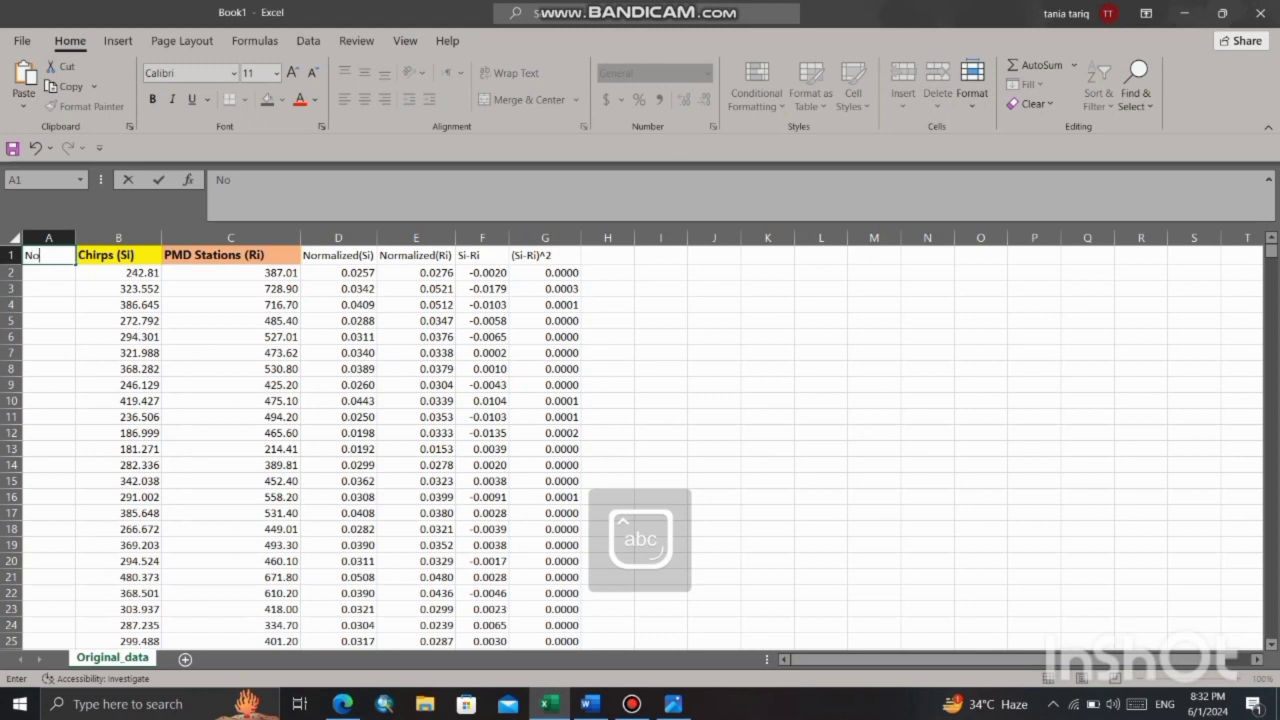
{"action": "type", "text": ".(n)"}
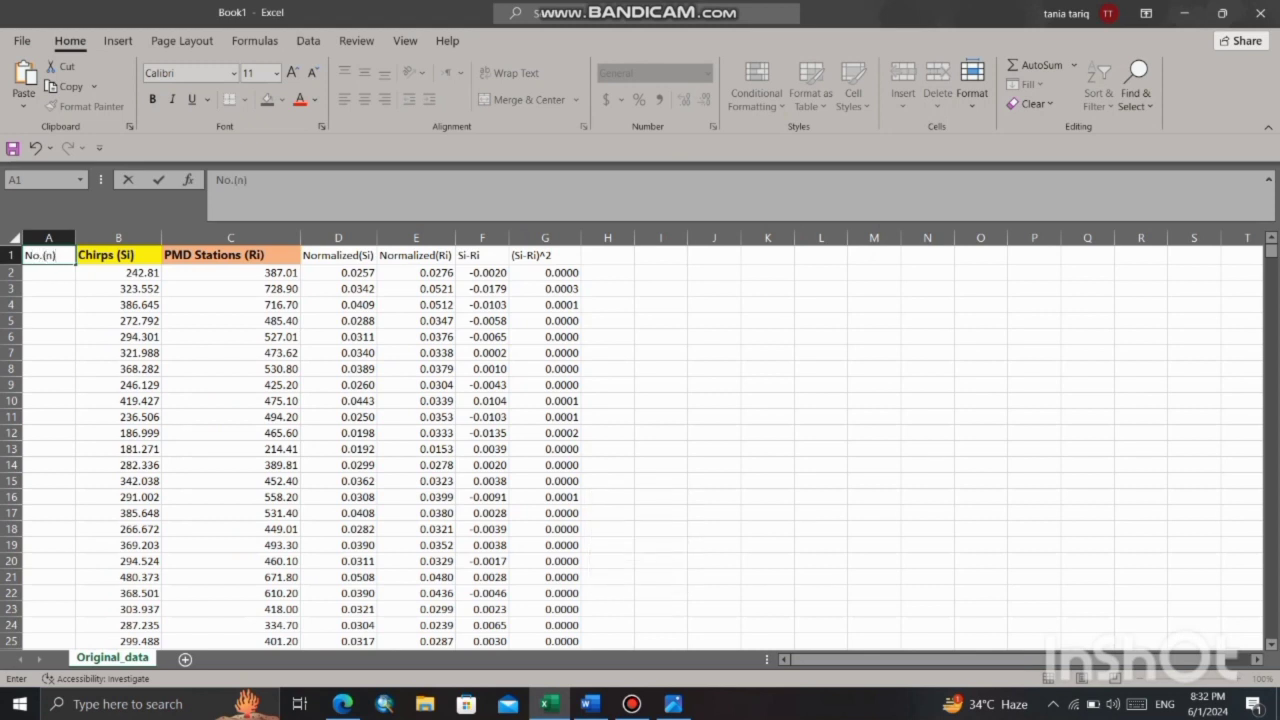
{"action": "key", "text": "Return"}
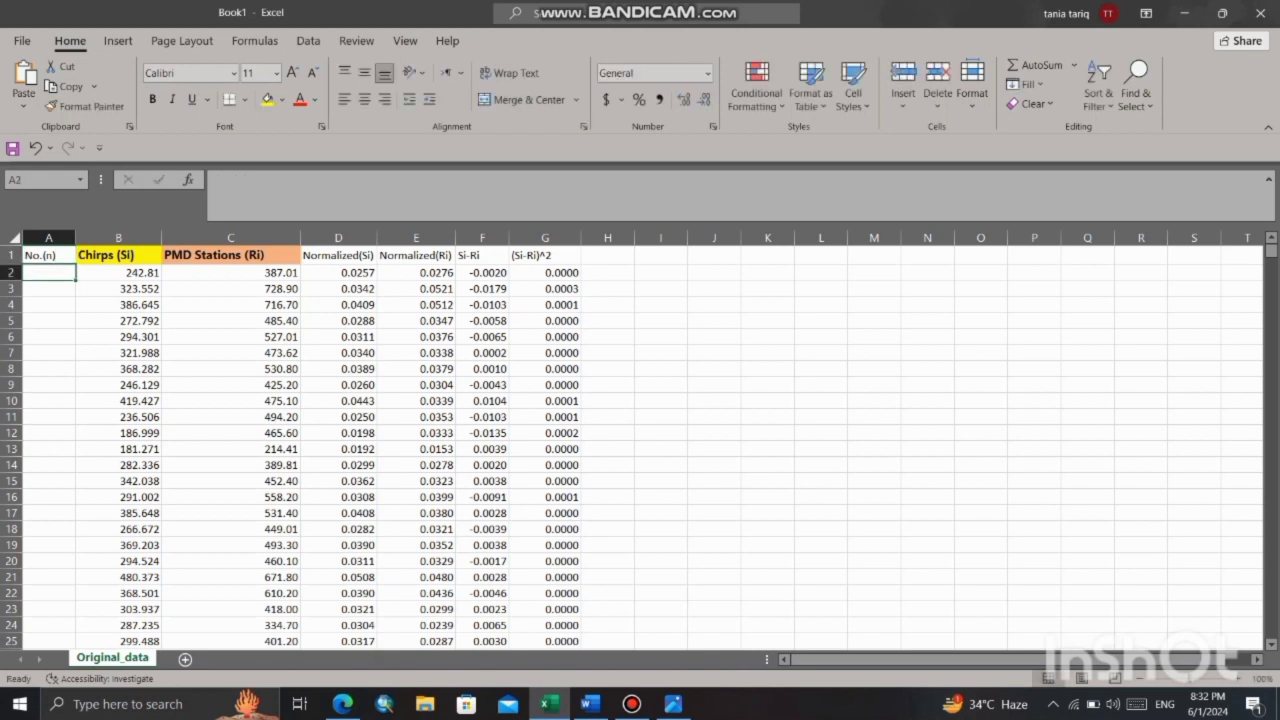
- Number the observations in the No.(n) column, entering 1 and 2 and filling the series down to 30 in row 31
{"action": "type", "text": "1"}
{"action": "key", "text": "Return"}
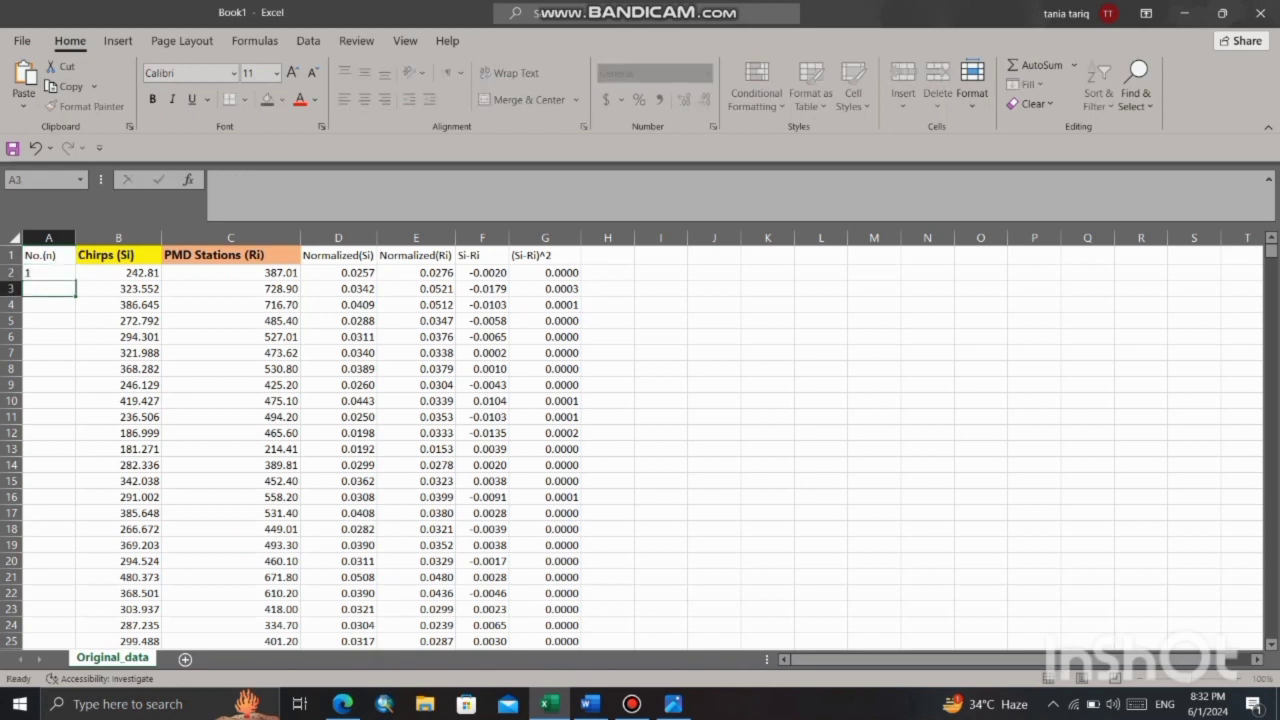
{"action": "type", "text": "2"}
{"action": "left_click", "coordinate": [48, 321]}
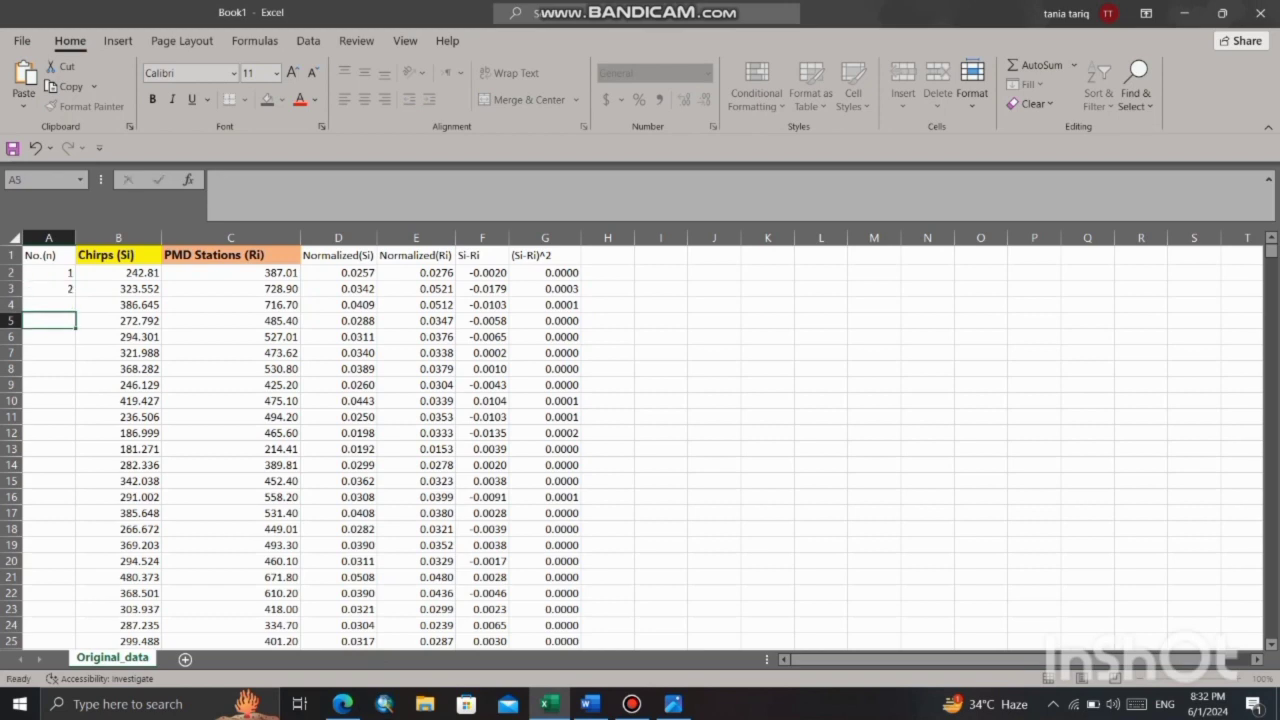
{"action": "left_click_drag", "start_coordinate": [48, 273], "coordinate": [48, 289]}
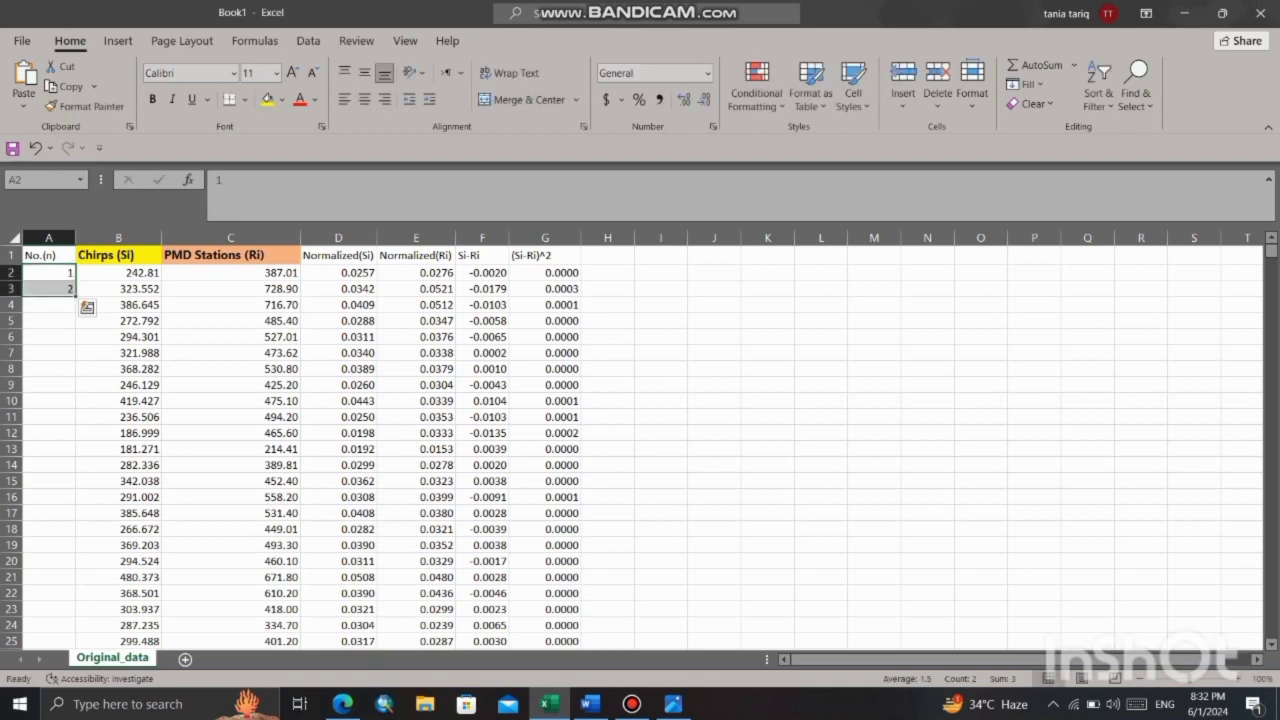
{"action": "double_click", "coordinate": [76, 297]}
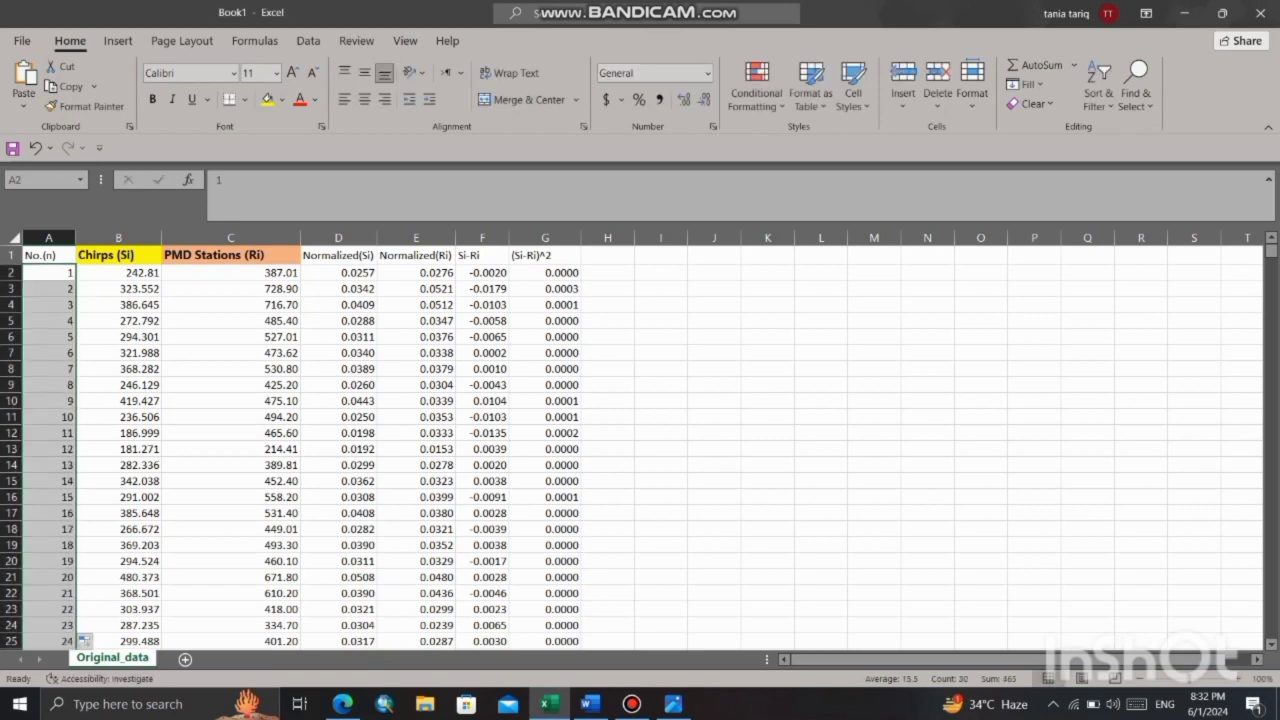
{"action": "scroll", "coordinate": [640, 440], "scroll_direction": "down", "scroll_amount": 3}
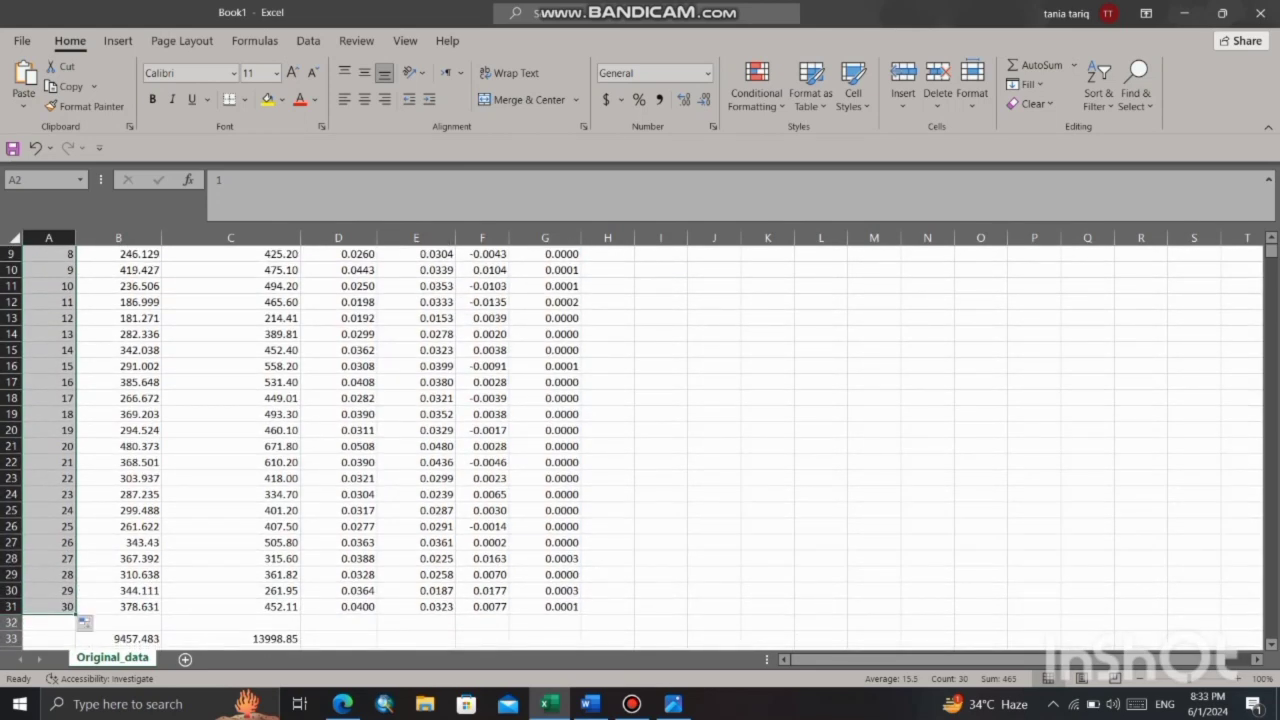
{"action": "scroll", "coordinate": [640, 440], "scroll_direction": "up", "scroll_amount": 3}
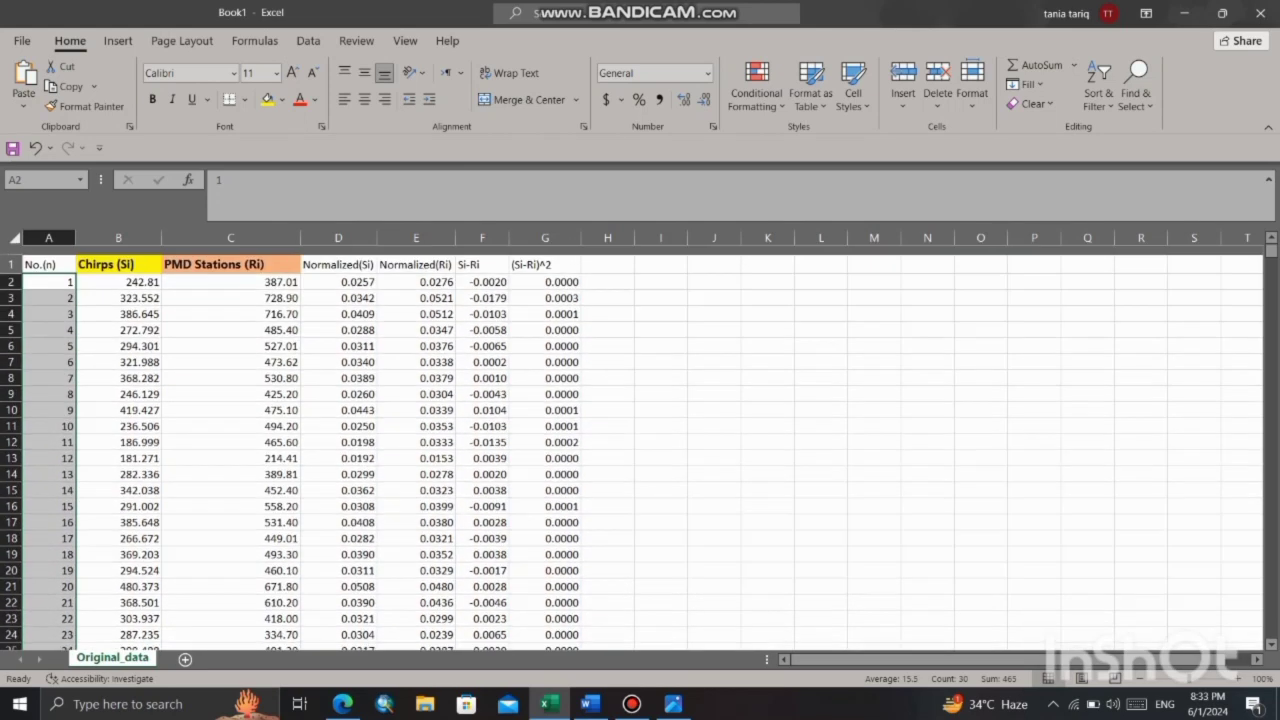
- Select K8, consult the RMSE formula in the Practical Notebook Word document and the Formula.jfif image, and return to the Excel worksheet
{"action": "left_click", "coordinate": [768, 369]}
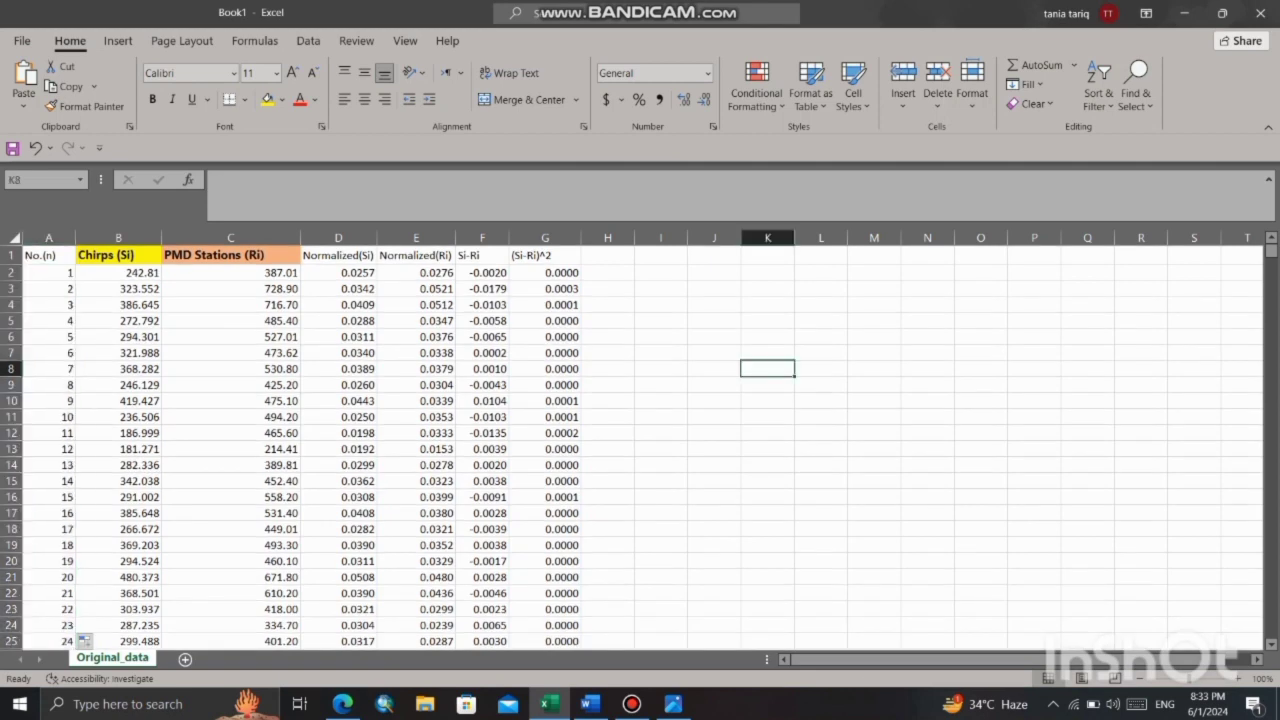
{"action": "left_click", "coordinate": [590, 704]}
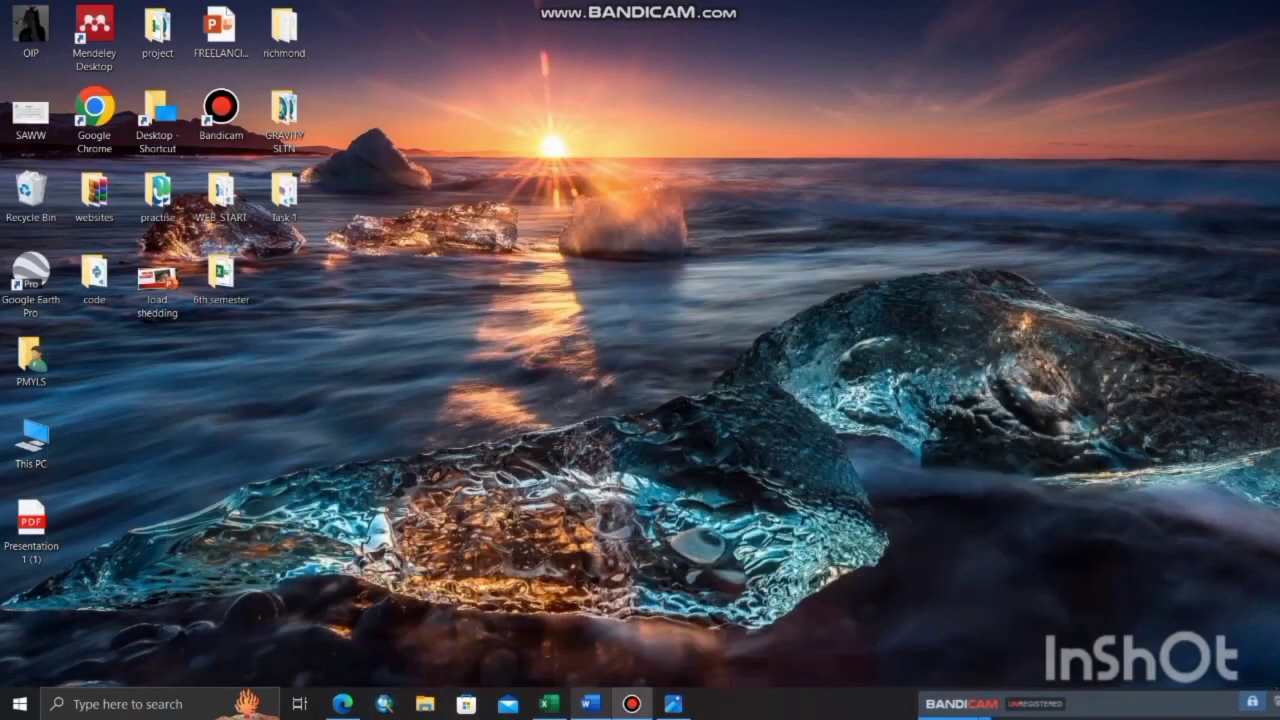
{"action": "left_click", "coordinate": [590, 704]}
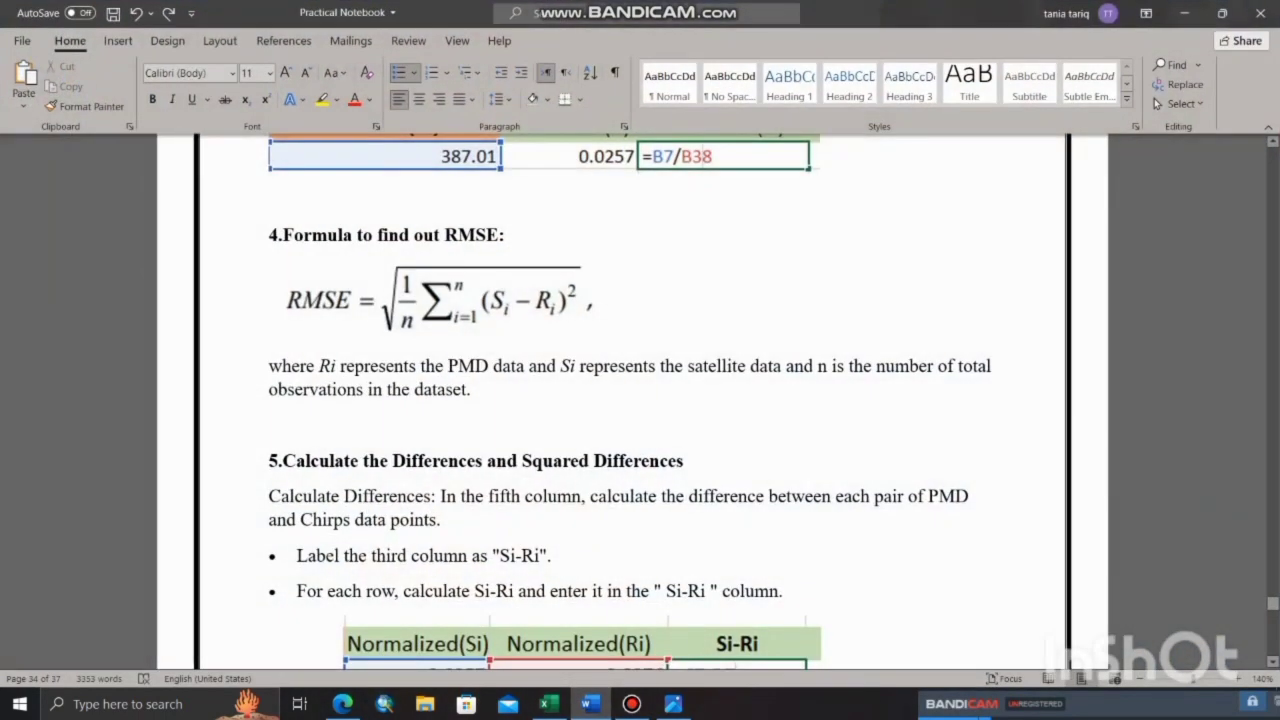
{"action": "left_click", "coordinate": [673, 704]}
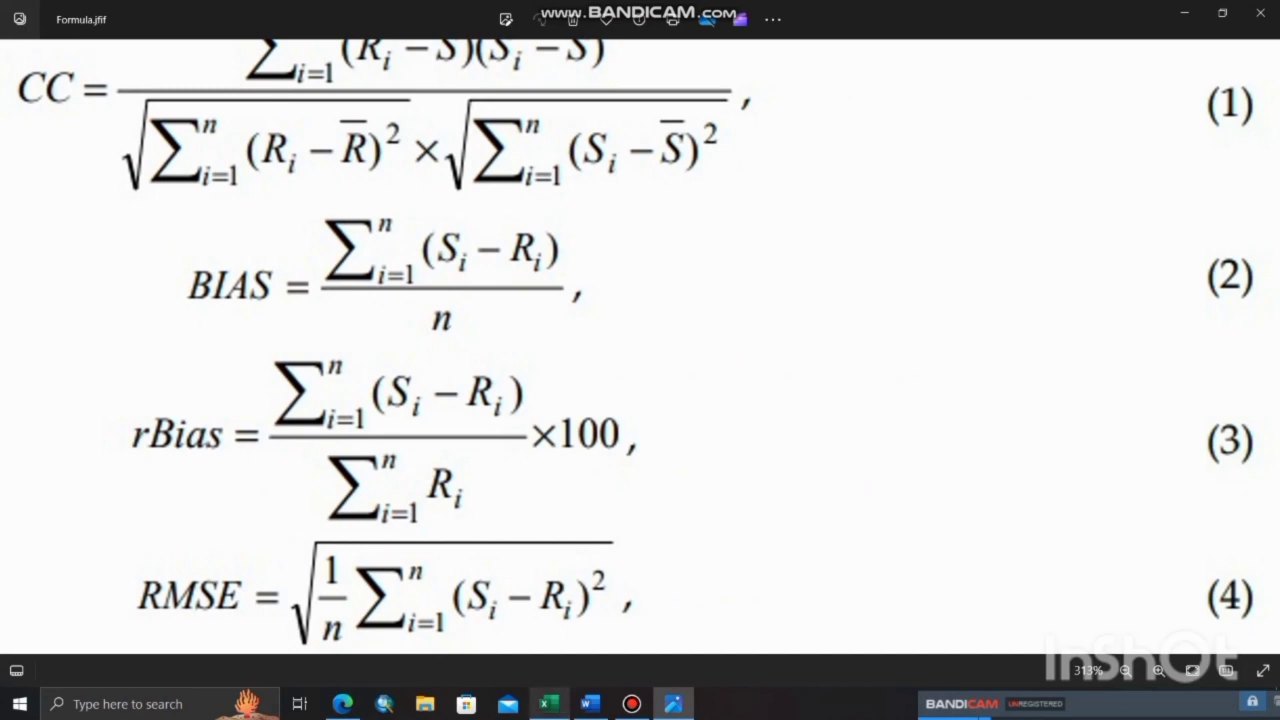
{"action": "left_click", "coordinate": [548, 704]}
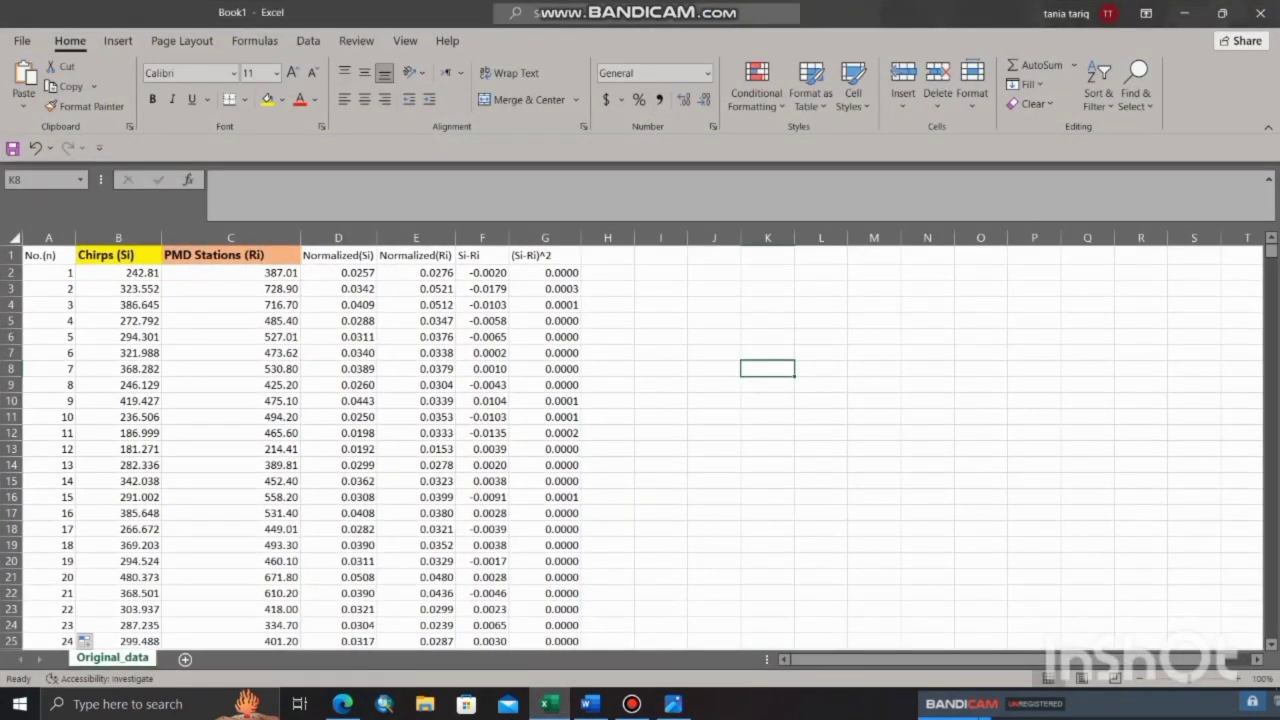
- Calculate the RMSE in K8 with the formula =SQRT(SUM(G2:G31)/30)
{"action": "type", "text": "="}
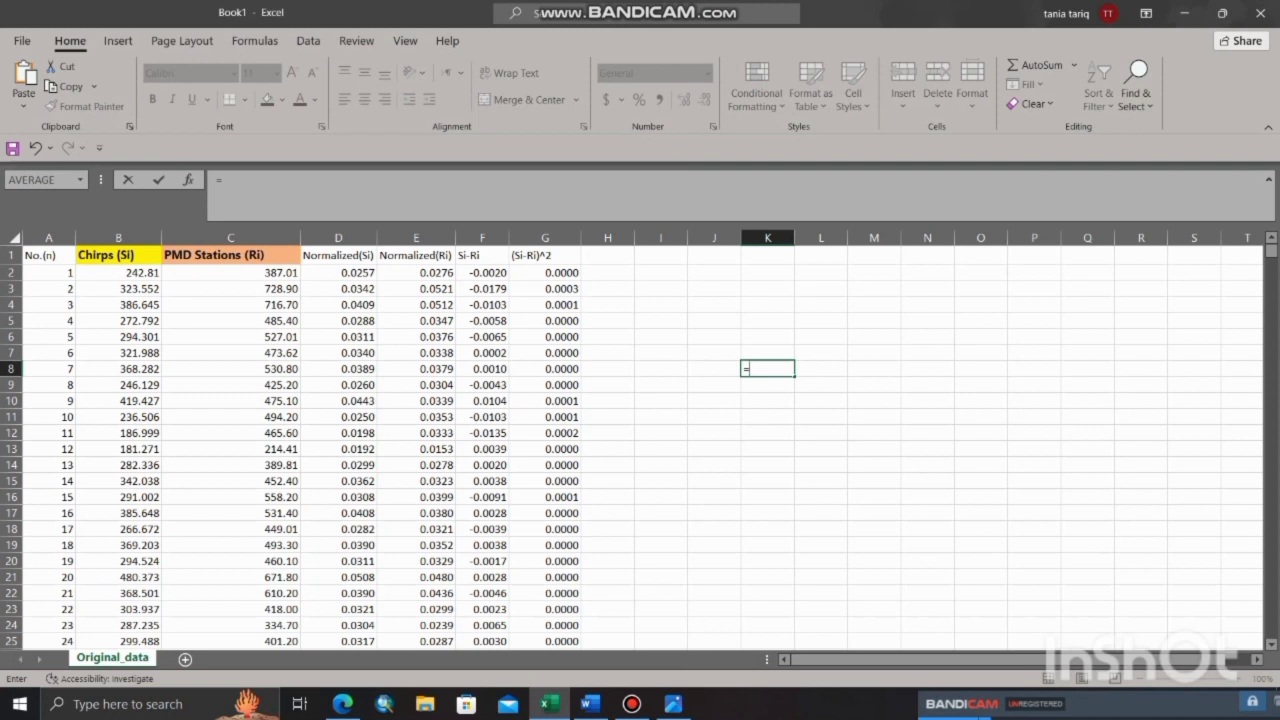
{"action": "type", "text": "sq"}
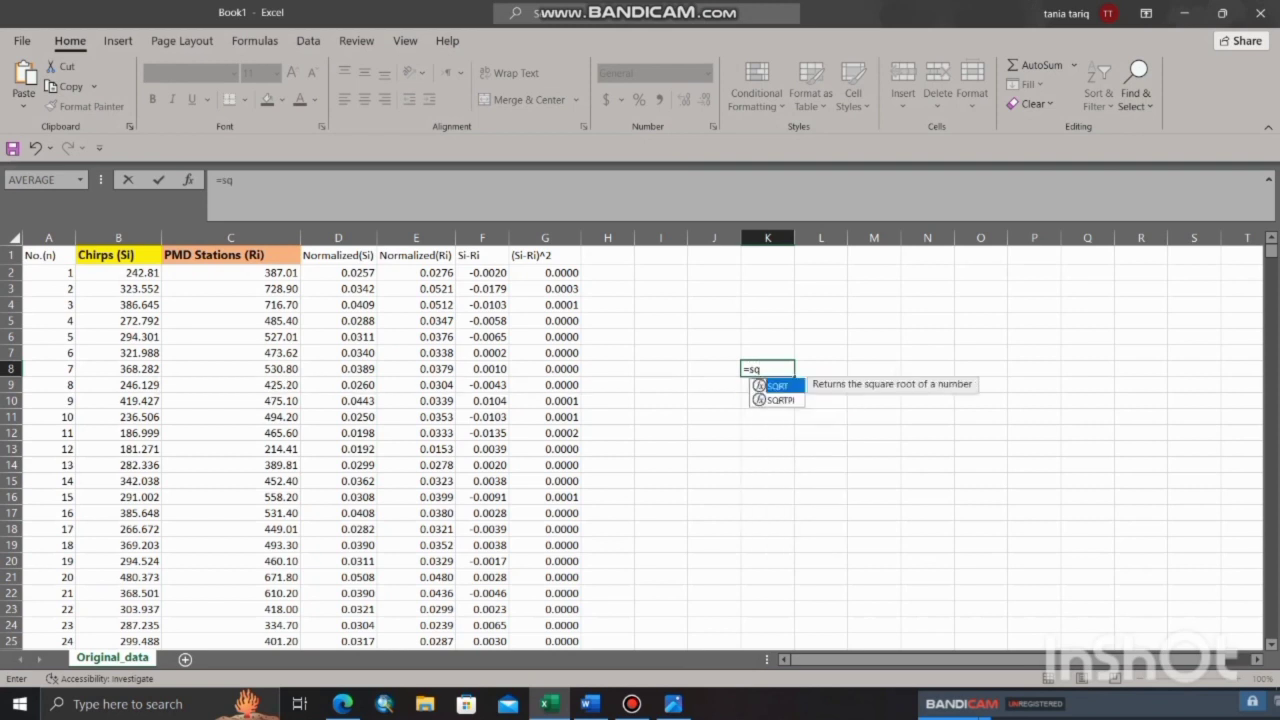
{"action": "key", "text": "Tab"}
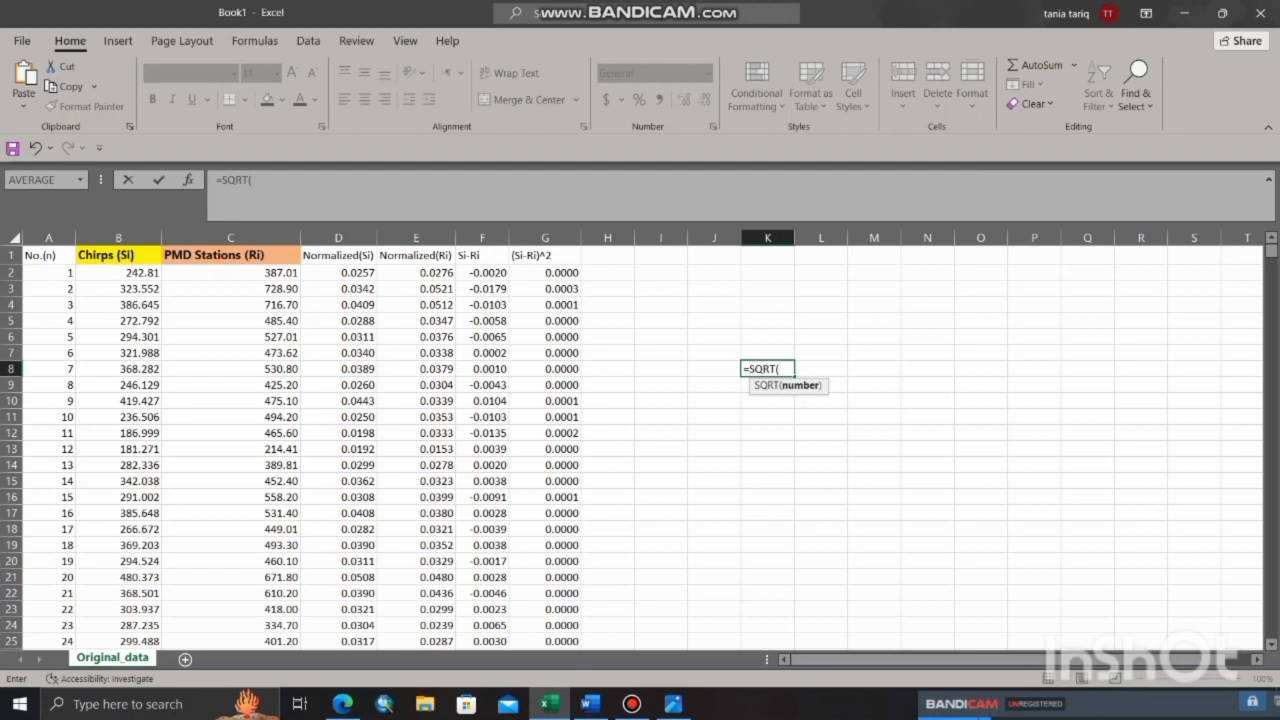
{"action": "type", "text": "sum"}
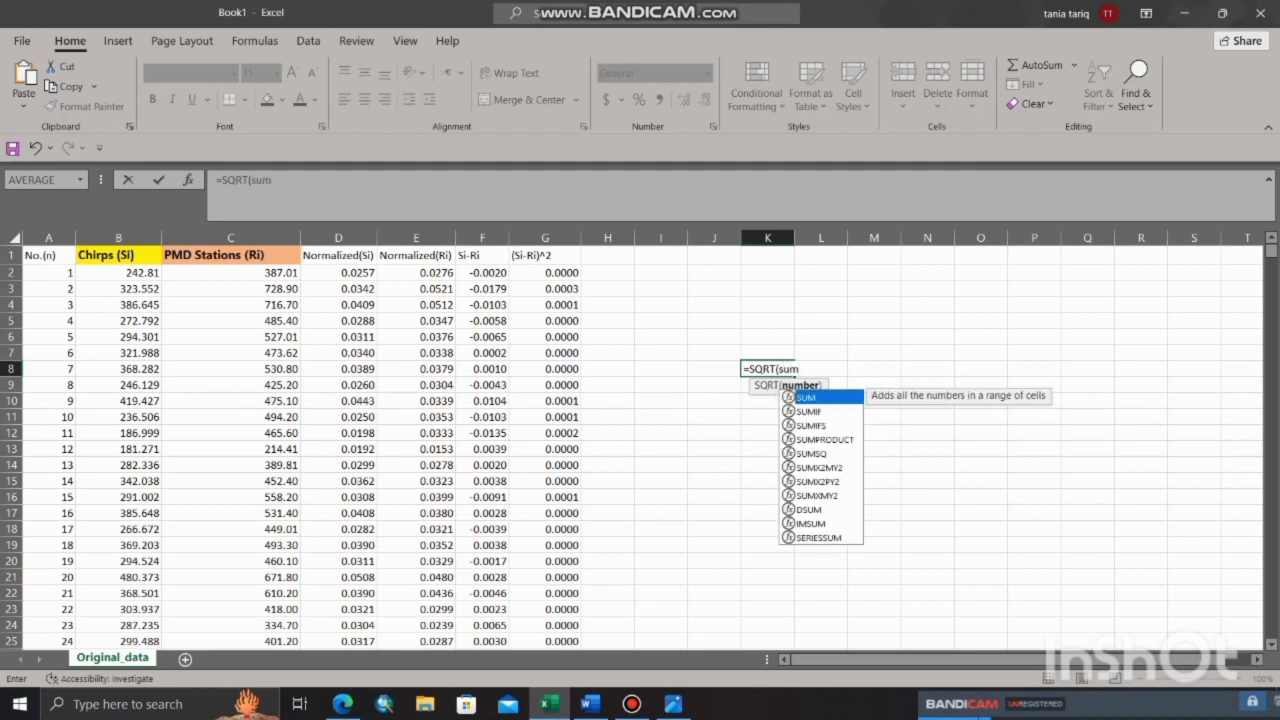
{"action": "key", "text": "Tab"}
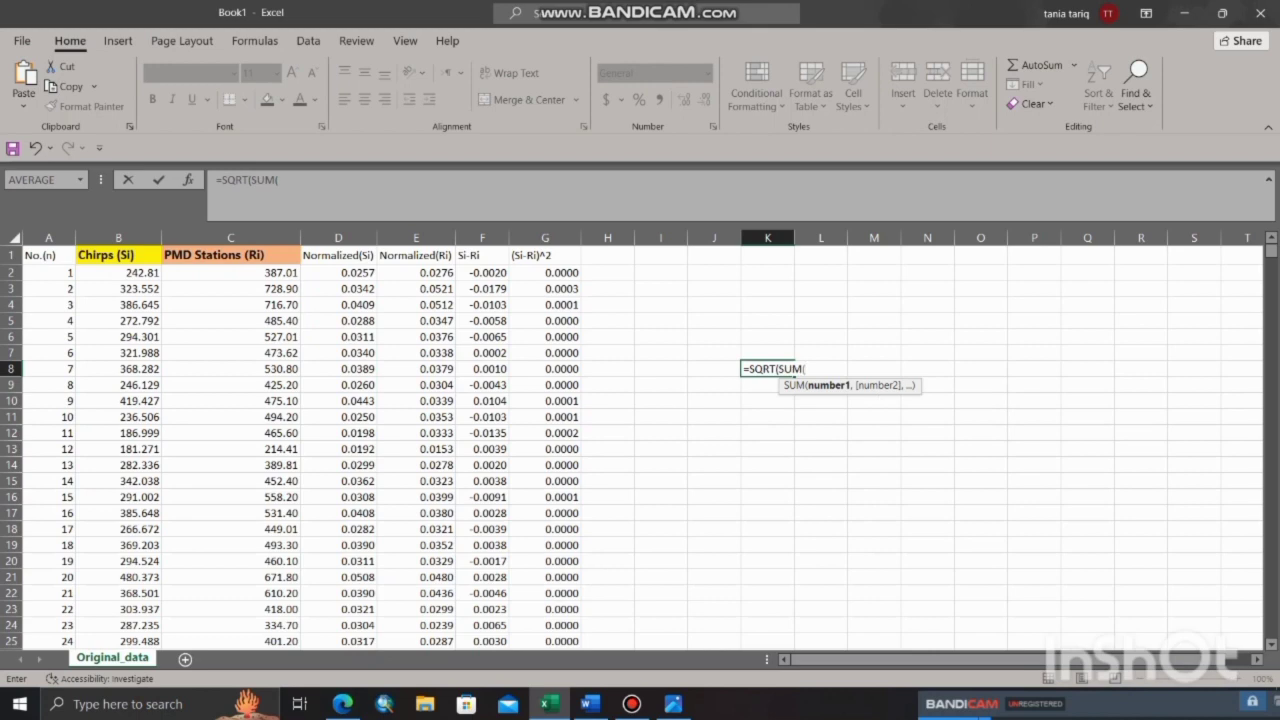
{"action": "left_click_drag", "start_coordinate": [545, 272], "coordinate": [555, 622]}
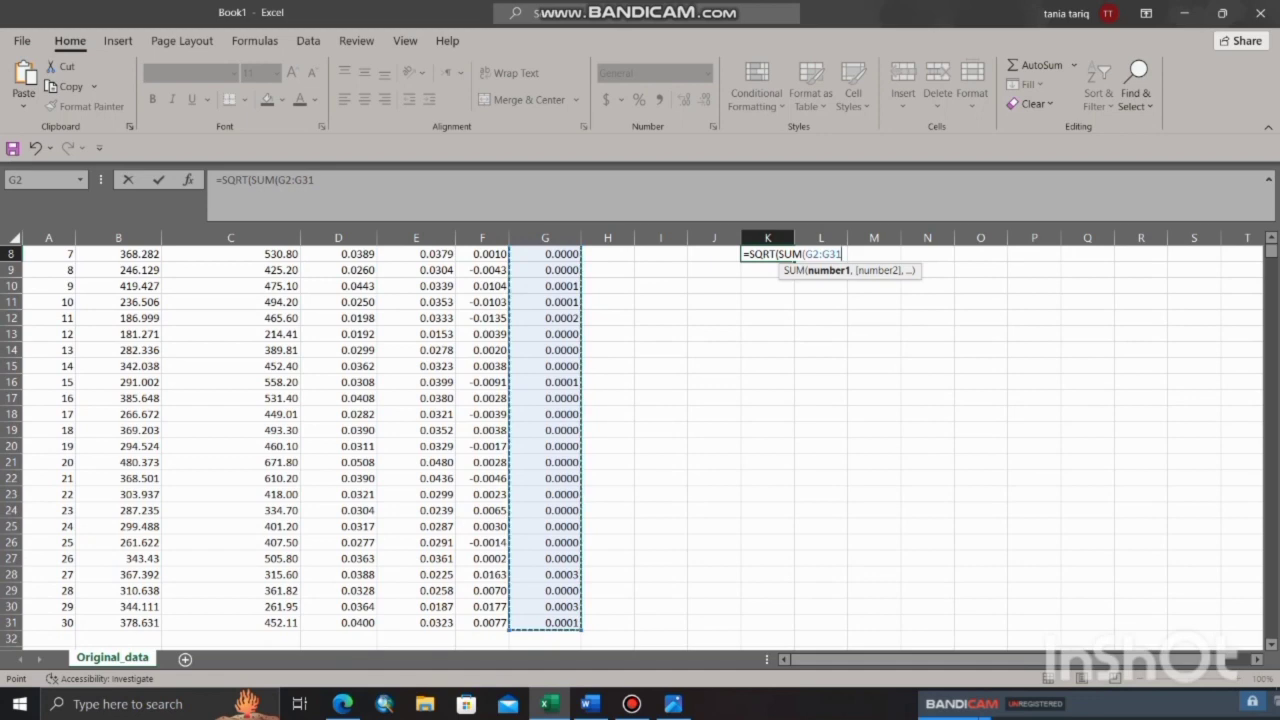
{"action": "scroll", "coordinate": [555, 450], "scroll_direction": "up", "scroll_amount": 2}
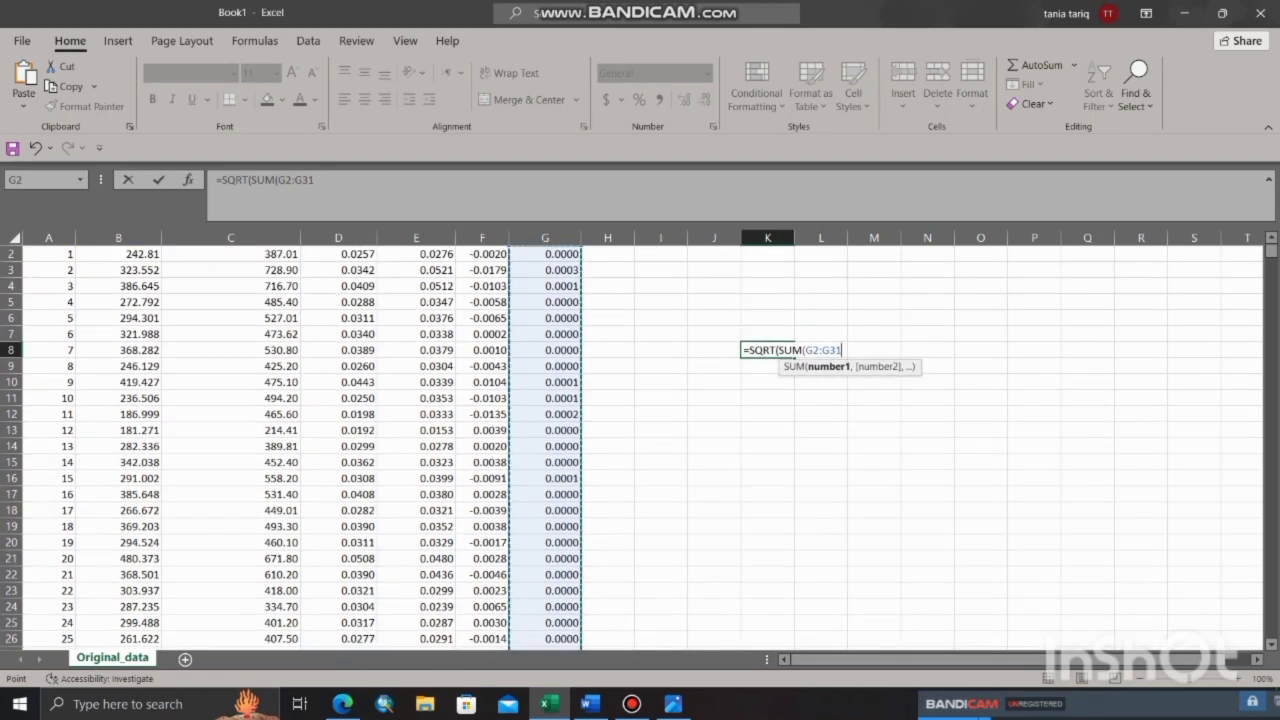
{"action": "type", "text": ")"}
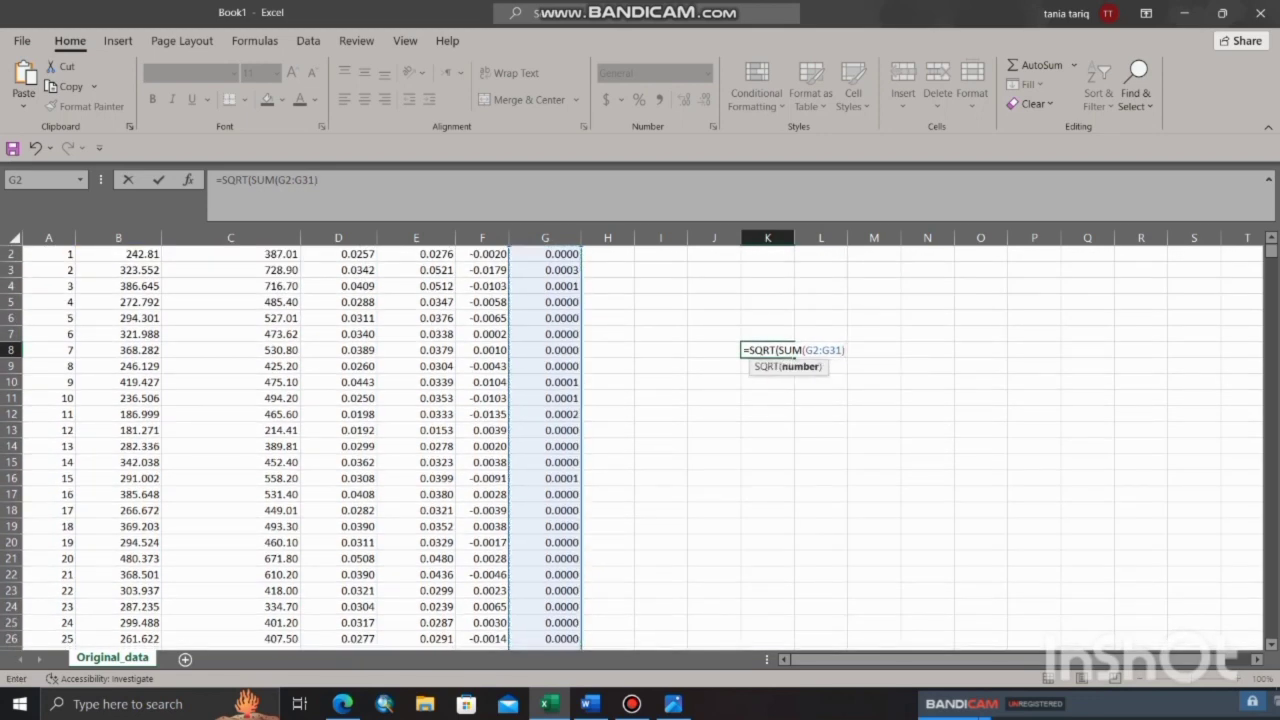
{"action": "type", "text": "/30)"}
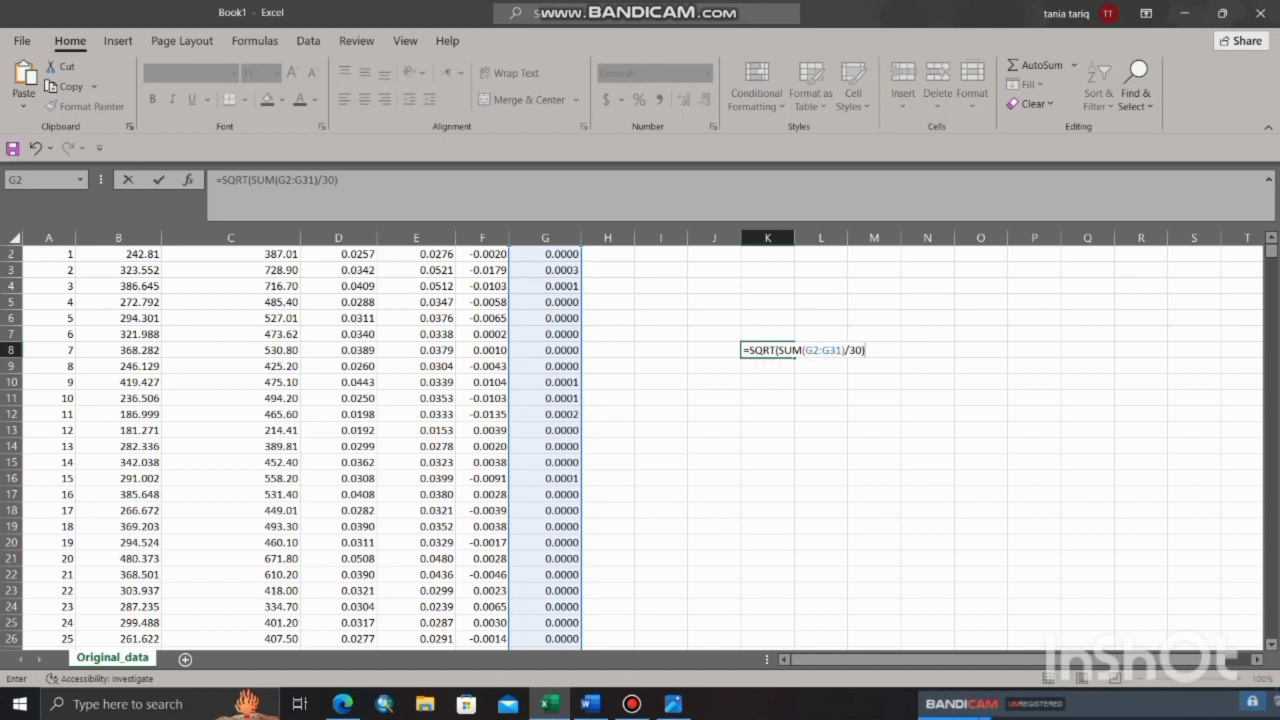
{"action": "key", "text": "Return"}
- Enter the label RMSE in J8 beside the calculated value
{"action": "left_click", "coordinate": [768, 350]}
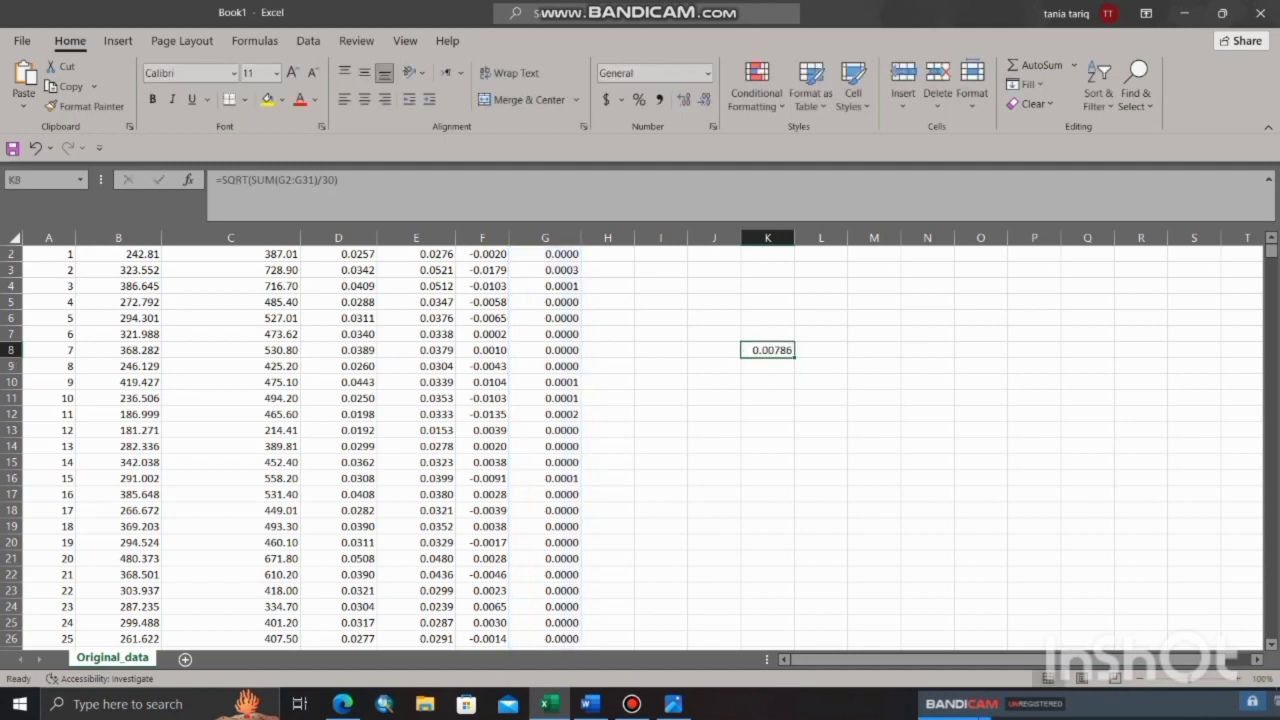
{"action": "left_click", "coordinate": [714, 350]}
{"action": "key", "text": "Caps_Lock"}
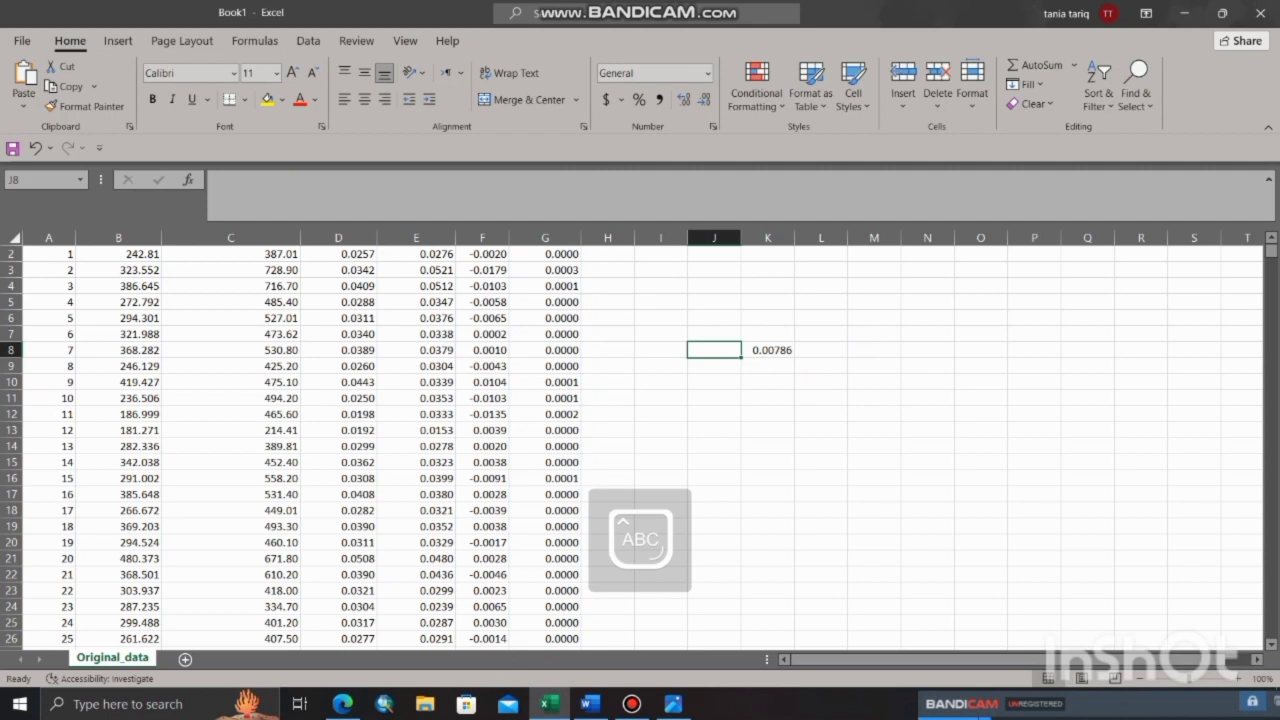
{"action": "type", "text": "RMSE"}
{"action": "left_click", "coordinate": [768, 350]}
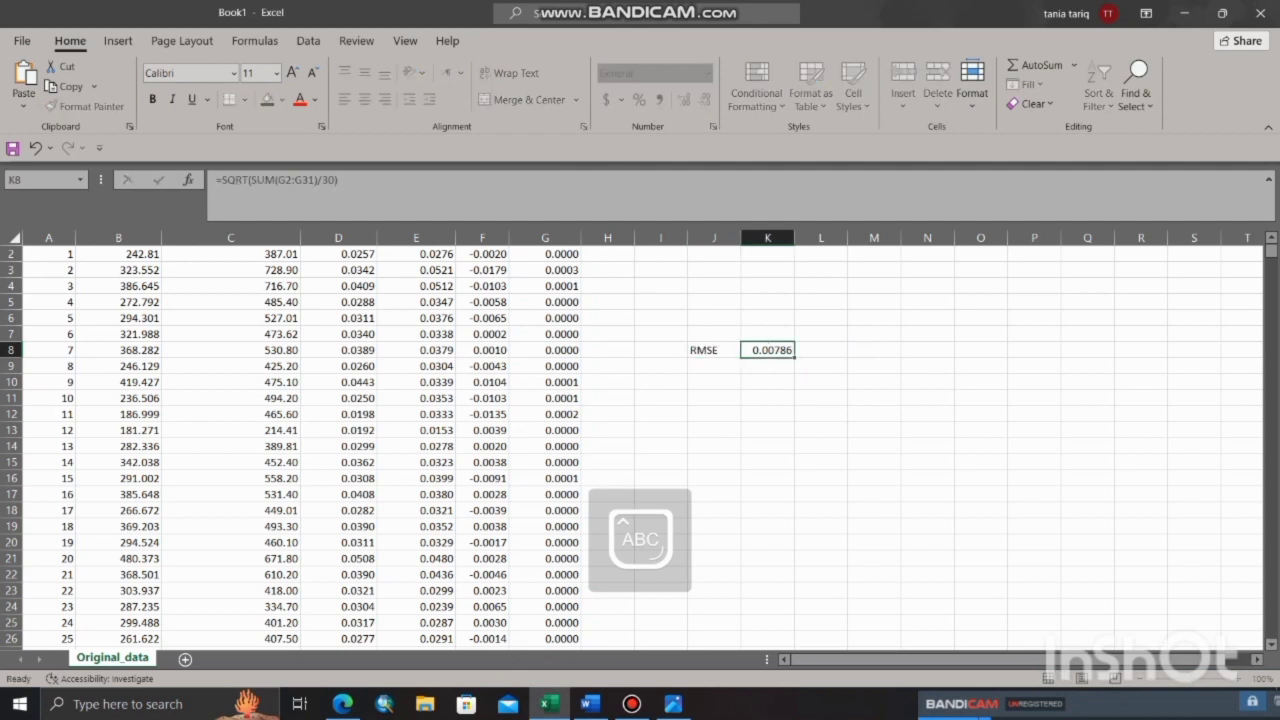
- Format the RMSE label and value in J8:K8 as bold, font size 12, with a fill color
{"action": "left_click_drag", "start_coordinate": [714, 350], "coordinate": [768, 350]}
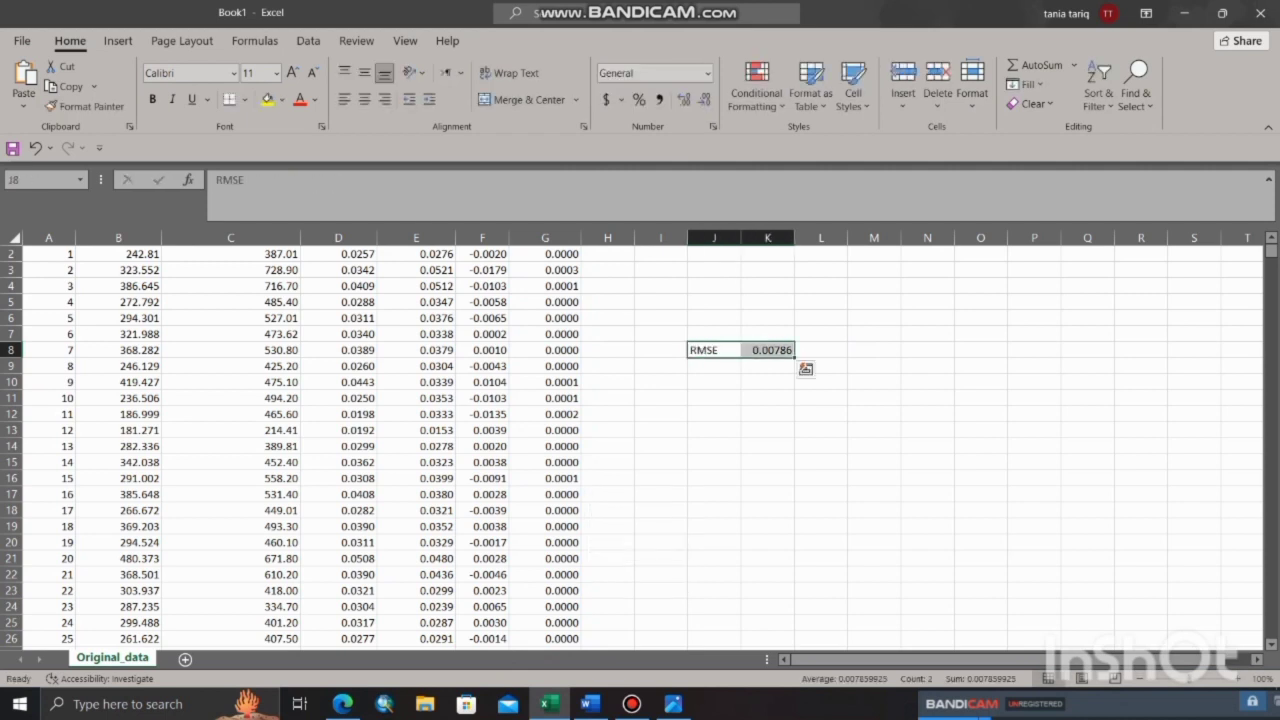
{"action": "left_click", "coordinate": [152, 99]}
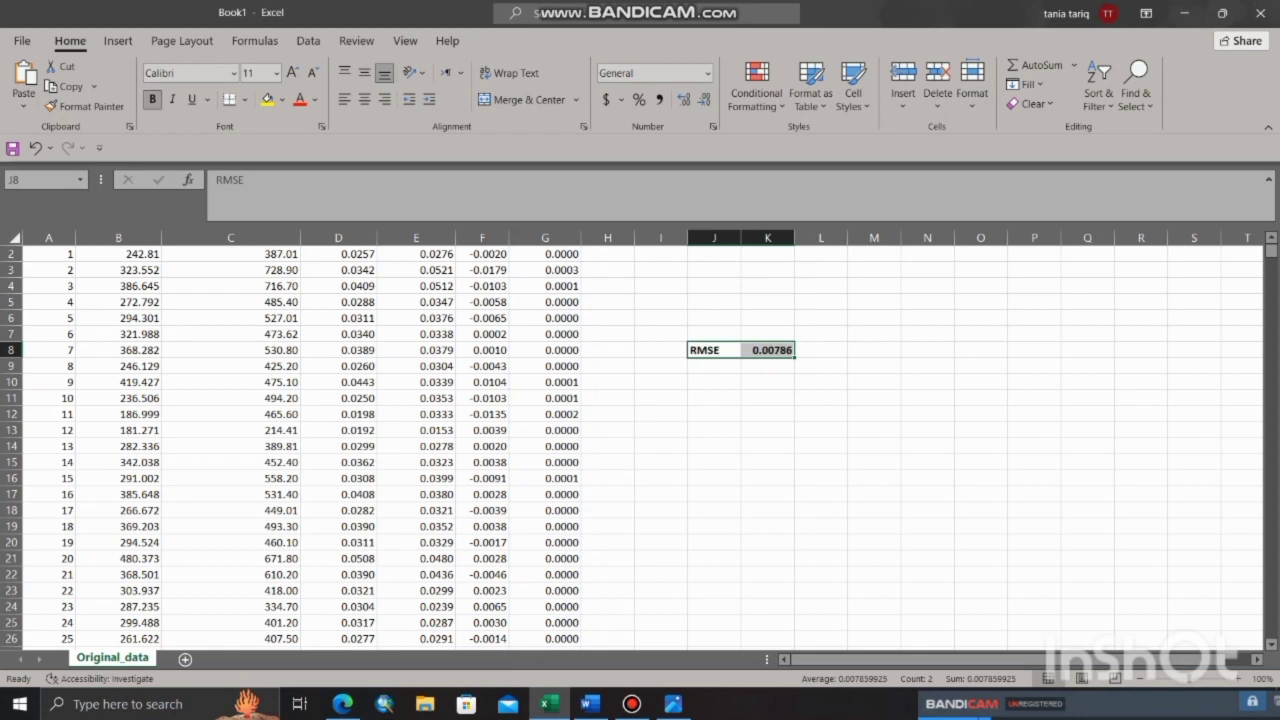
{"action": "left_click", "coordinate": [292, 72]}
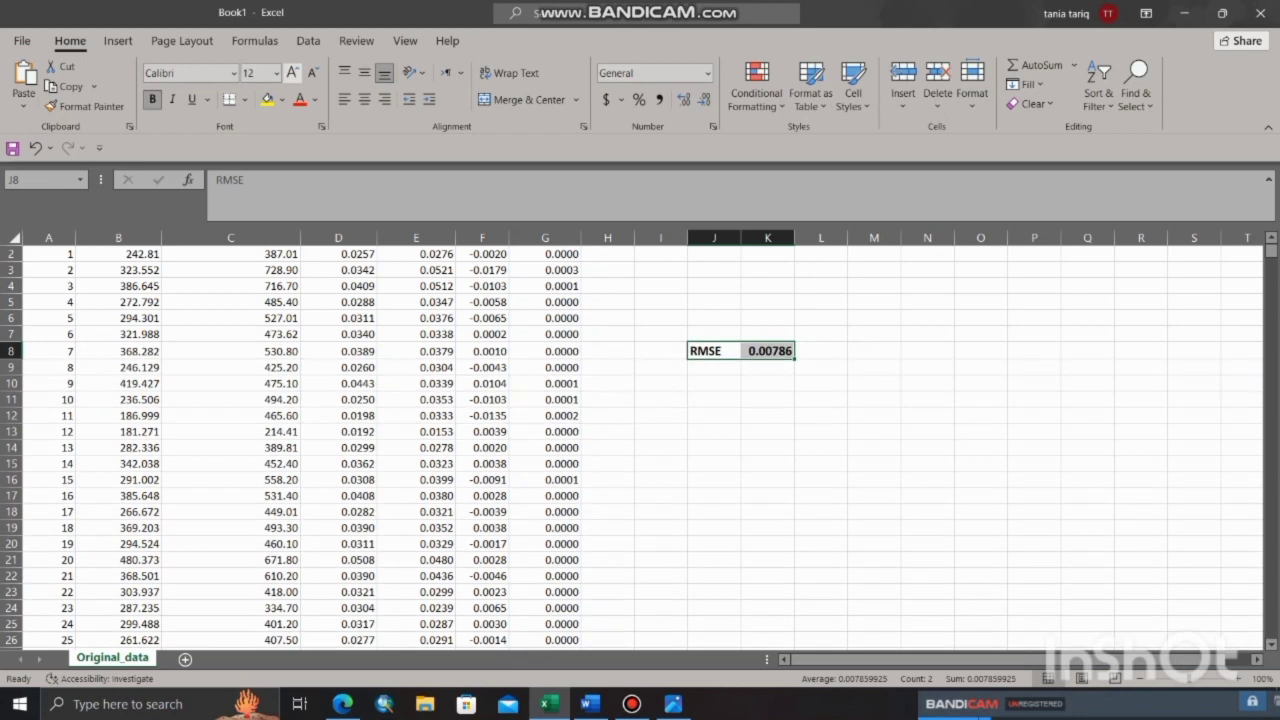
{"action": "left_click", "coordinate": [266, 99]}
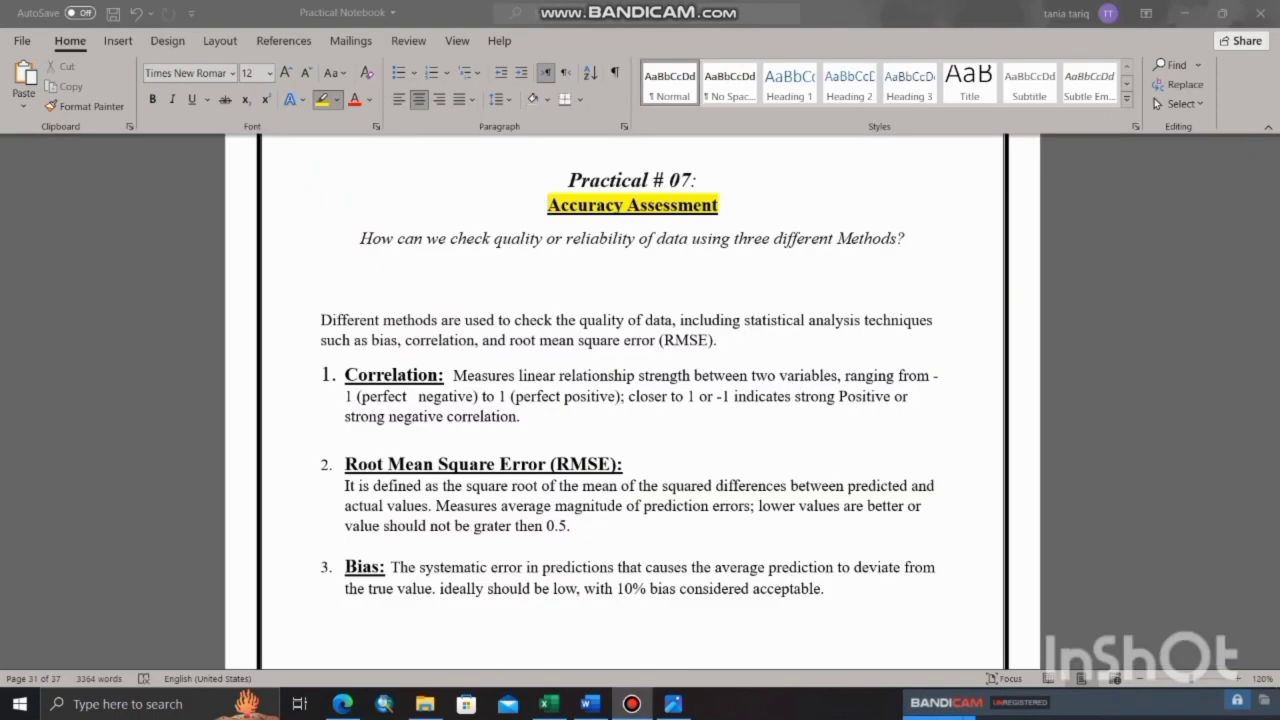
- Highlight the "Bias:" heading in yellow in the Practical # 07 list of methods
{"action": "scroll", "coordinate": [632, 400], "scroll_direction": "up", "scroll_amount": 1}
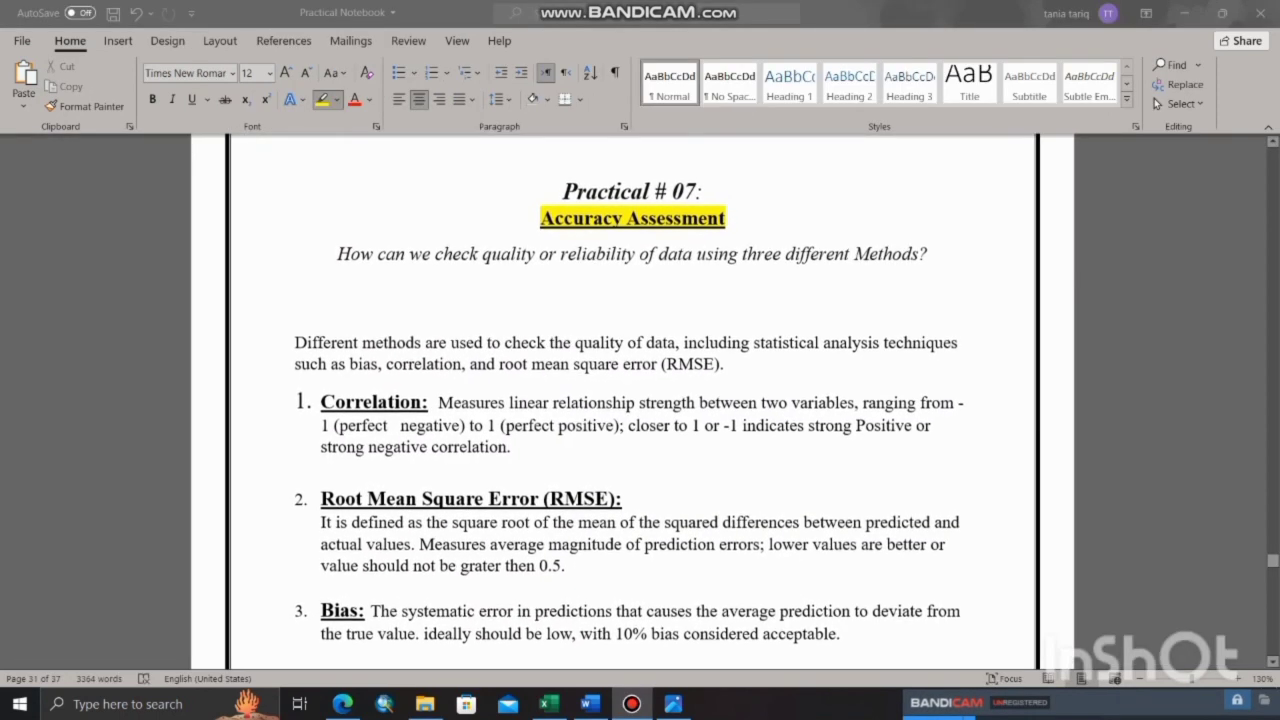
{"action": "scroll", "coordinate": [632, 400], "scroll_direction": "down", "scroll_amount": 1}
{"action": "left_click", "coordinate": [632, 596]}
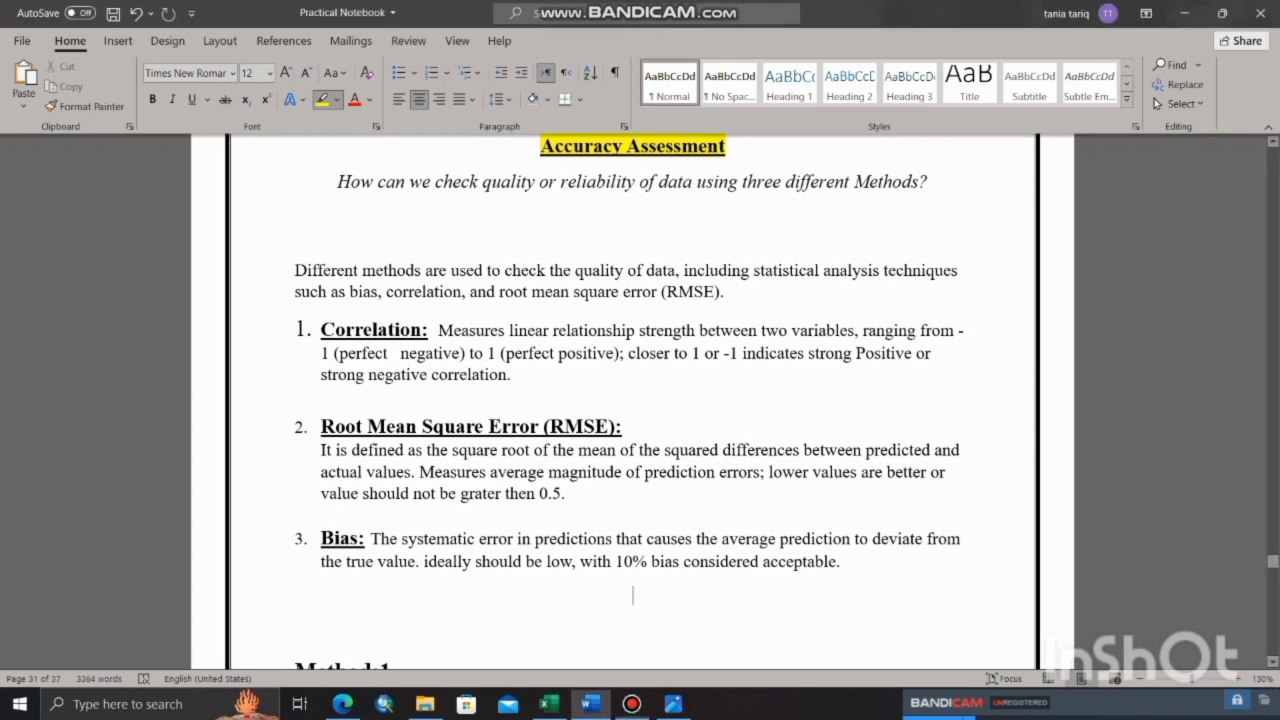
{"action": "left_click_drag", "start_coordinate": [367, 539], "coordinate": [320, 539]}
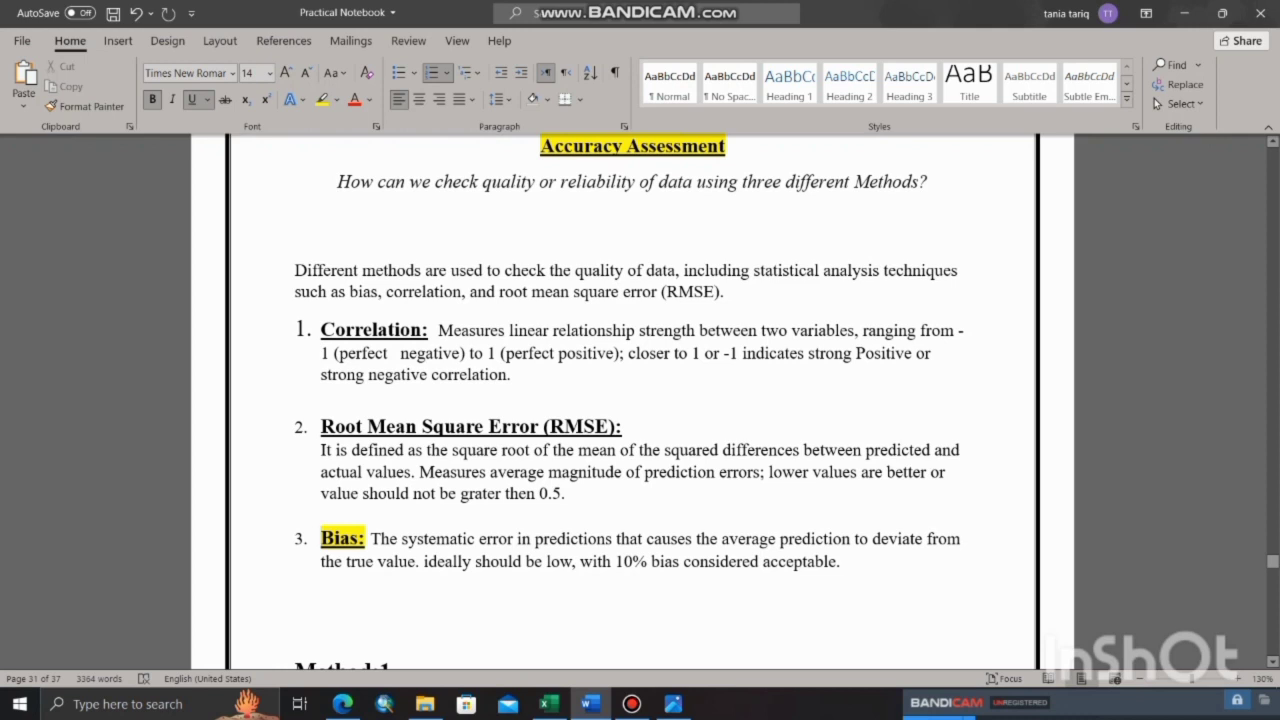
- Highlight the phrase "10% bias considered acceptable." in yellow in the Bias definition
{"action": "left_click_drag", "start_coordinate": [419, 563], "coordinate": [322, 561]}
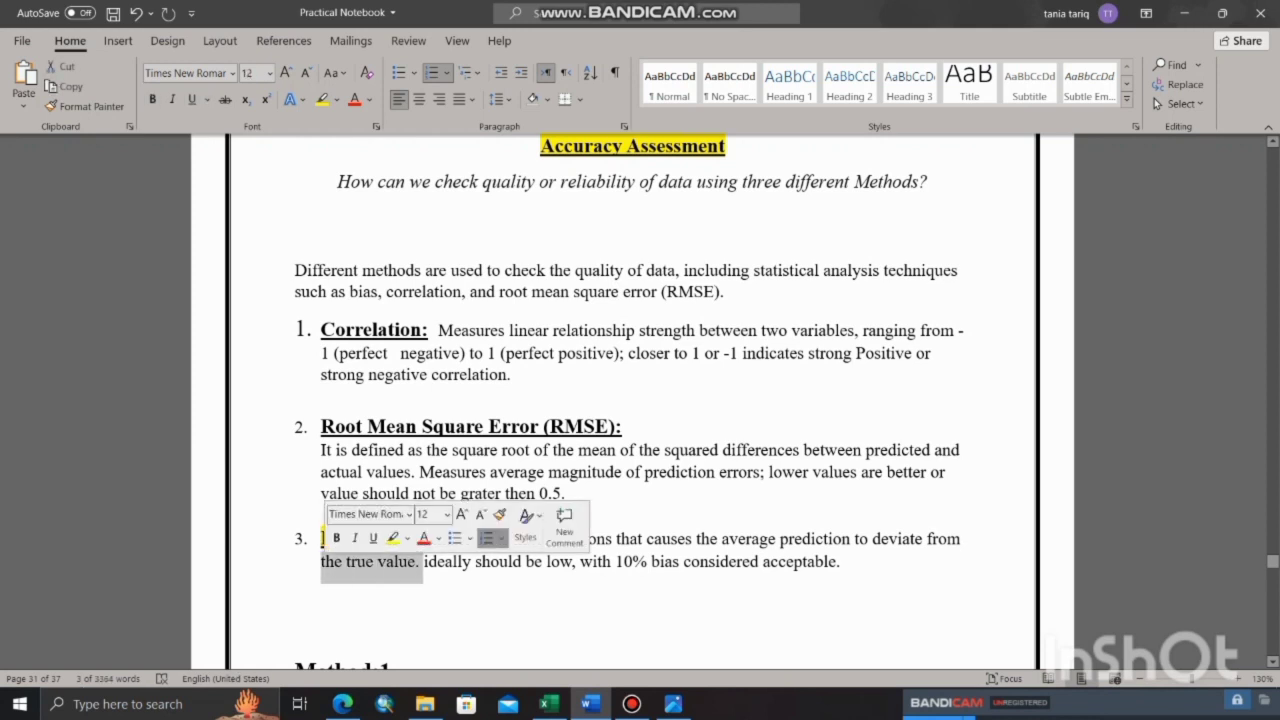
{"action": "left_click_drag", "start_coordinate": [579, 561], "coordinate": [424, 561]}
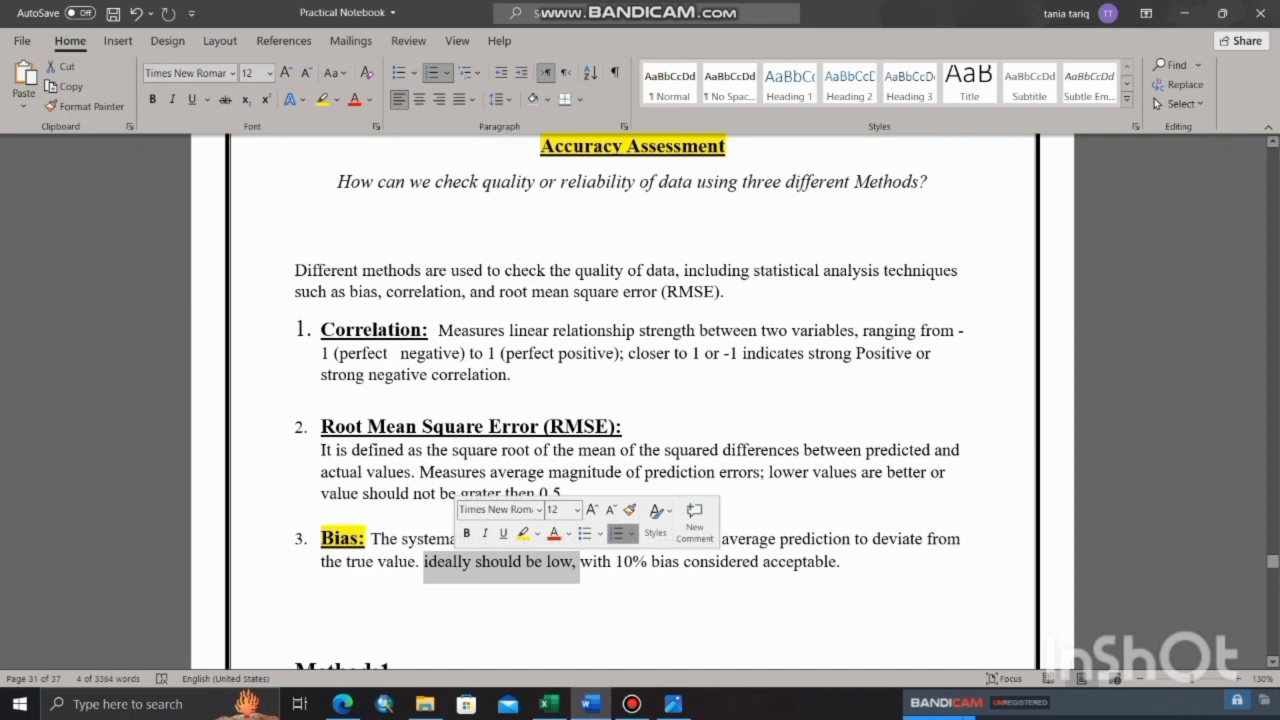
{"action": "left_click", "coordinate": [841, 562]}
{"action": "left_click_drag", "start_coordinate": [842, 561], "coordinate": [615, 561]}
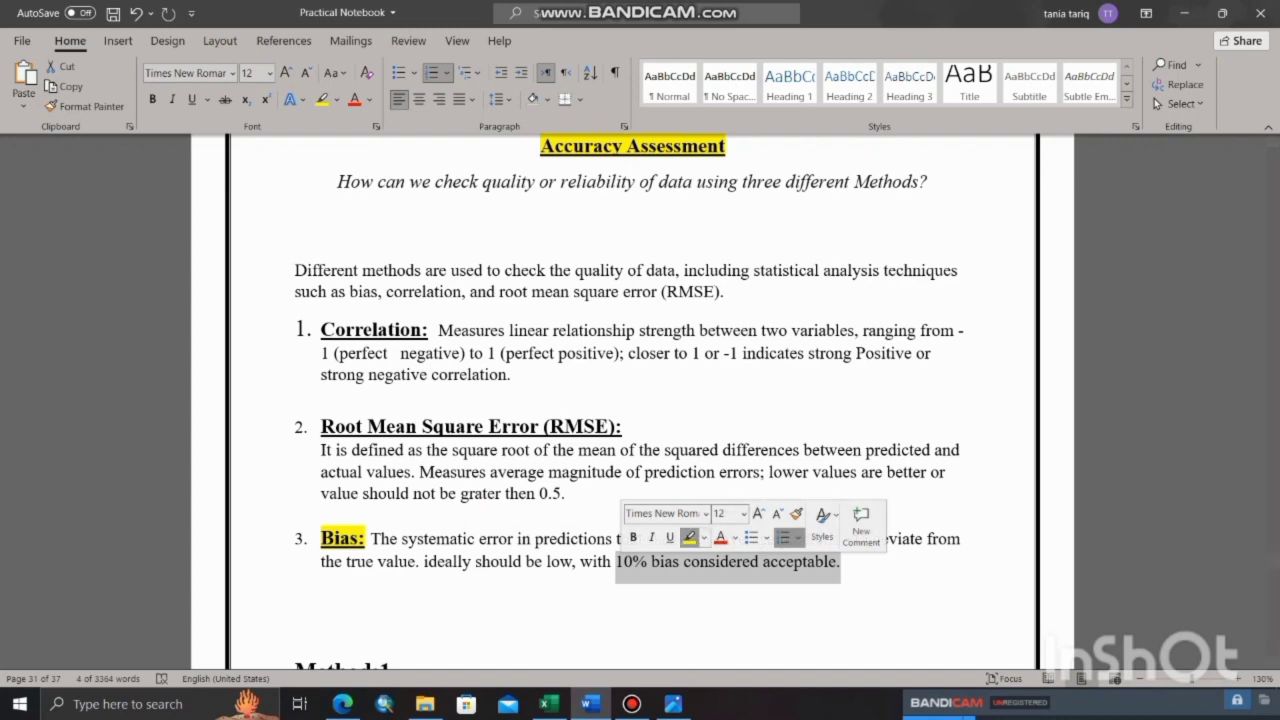
{"action": "left_click", "coordinate": [690, 538]}
{"action": "left_click", "coordinate": [615, 561]}
{"action": "left_click", "coordinate": [632, 594]}
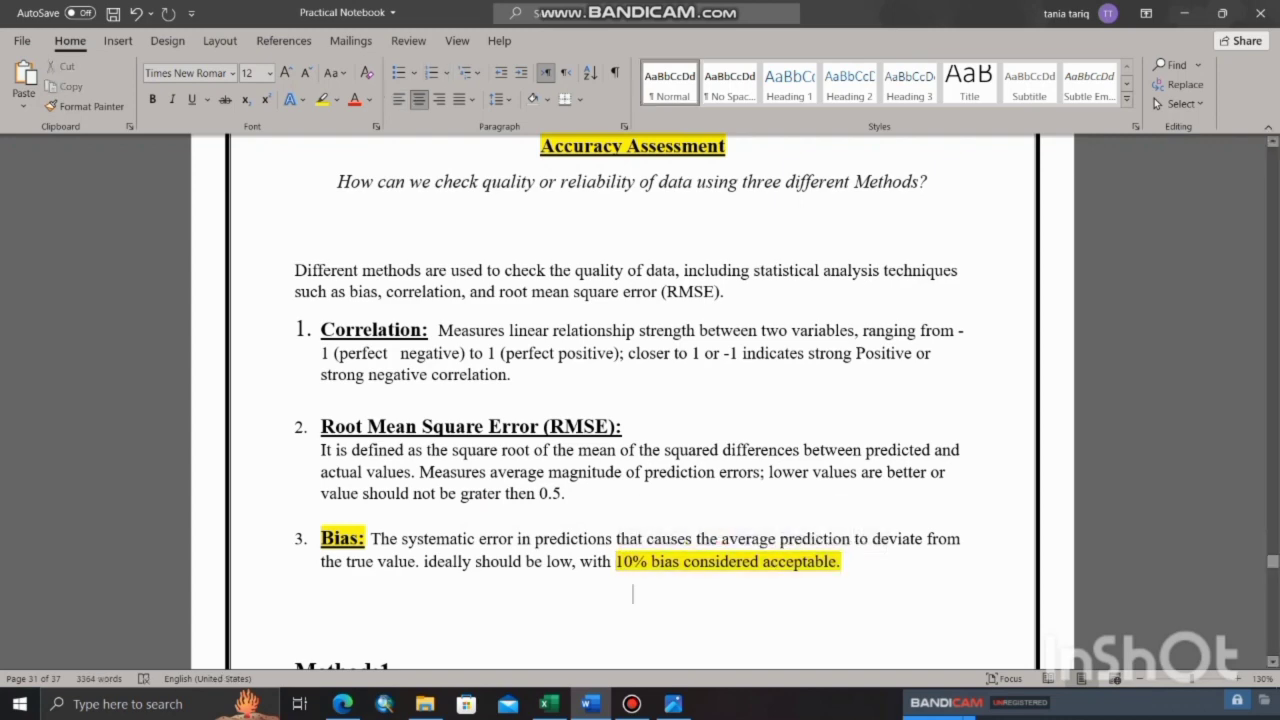
- Consult the rBias formula and procedure under Method:3 in the Word document, and switch to the Book1 Excel workbook
{"action": "scroll", "coordinate": [632, 594], "scroll_direction": "down", "scroll_amount": 2}
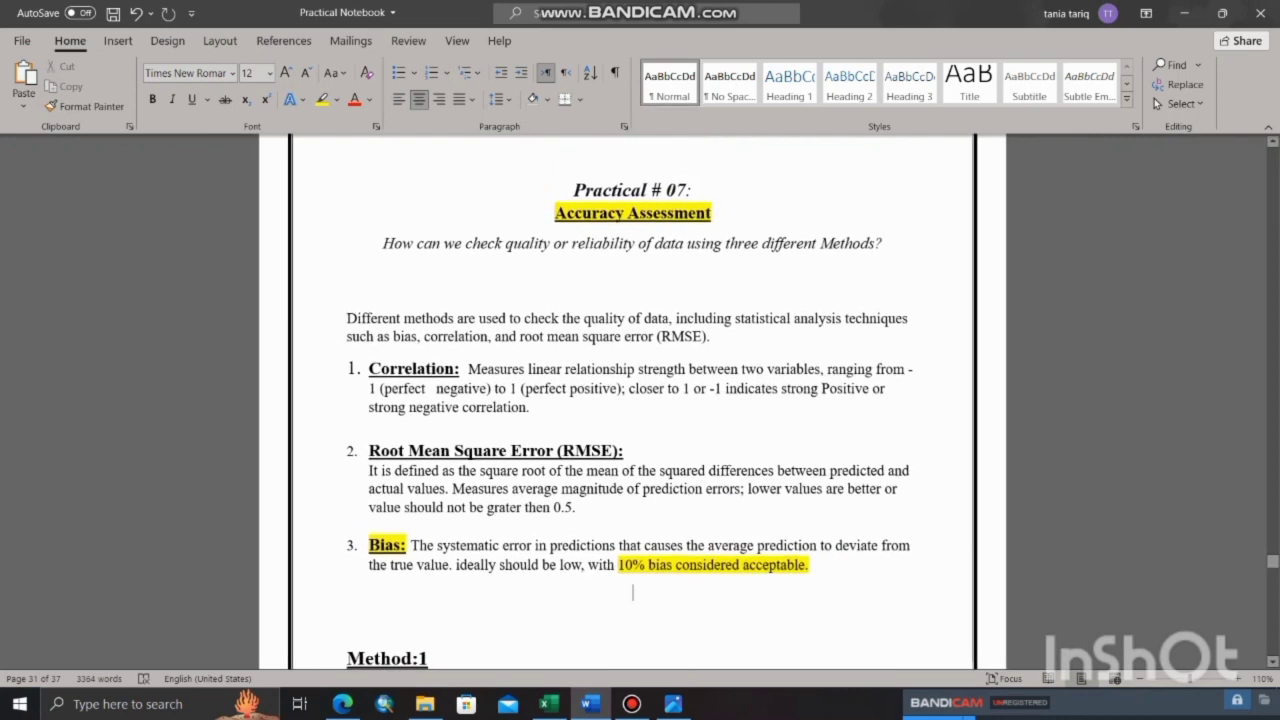
{"action": "scroll", "coordinate": [632, 594], "scroll_direction": "down", "scroll_amount": 10}
{"action": "scroll", "coordinate": [632, 400], "scroll_direction": "down", "scroll_amount": 15}
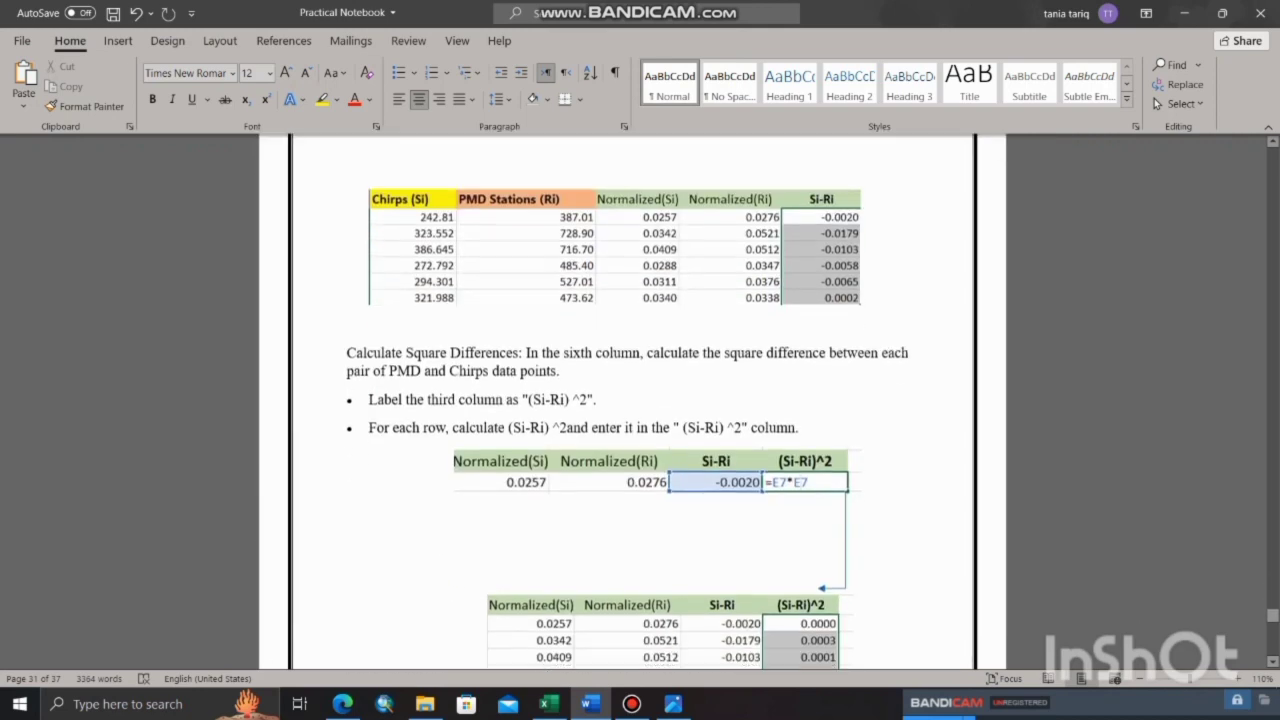
{"action": "scroll", "coordinate": [632, 400], "scroll_direction": "down", "scroll_amount": 3}
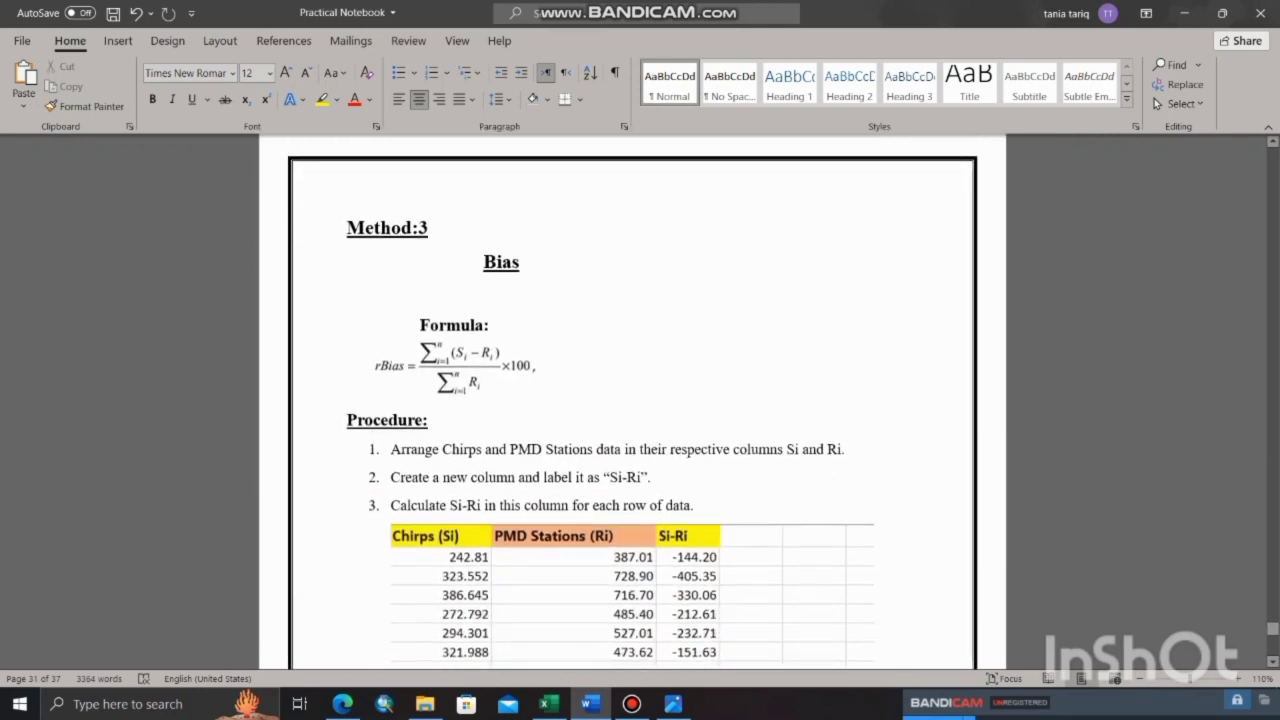
{"action": "scroll", "coordinate": [632, 400], "scroll_direction": "up", "scroll_amount": 5, "text": "ctrl"}
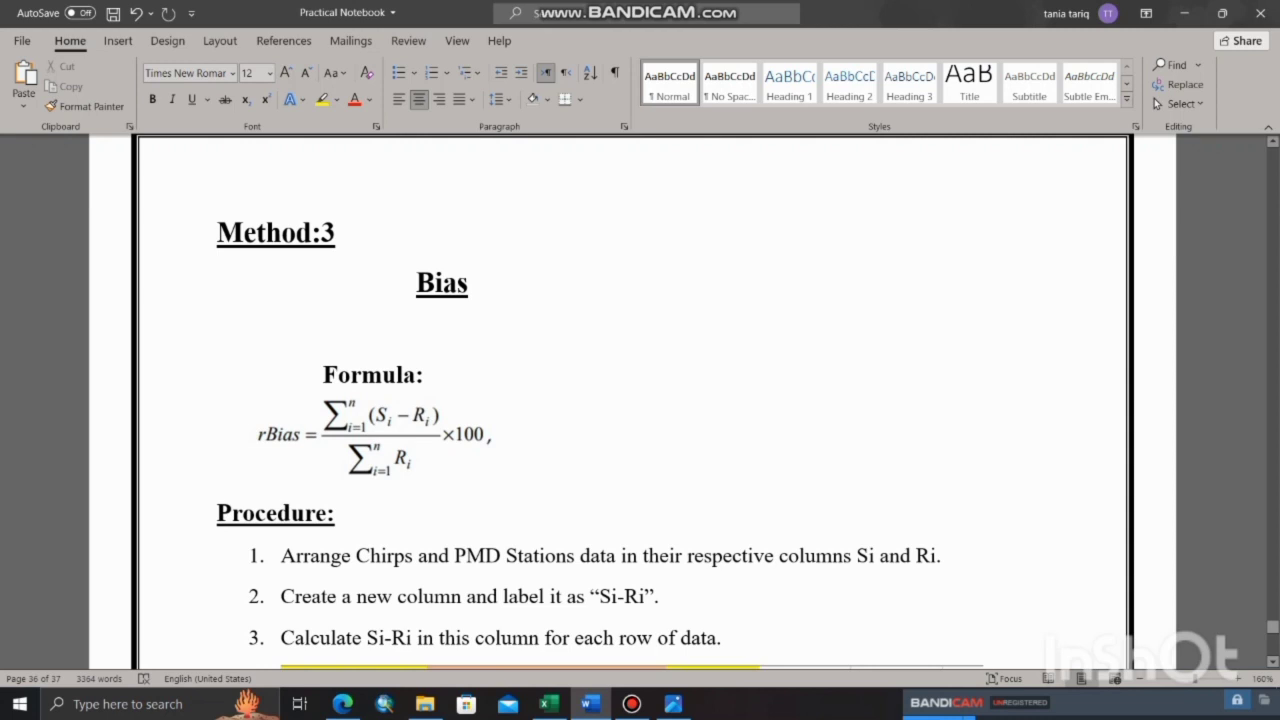
{"action": "left_click", "coordinate": [549, 704]}
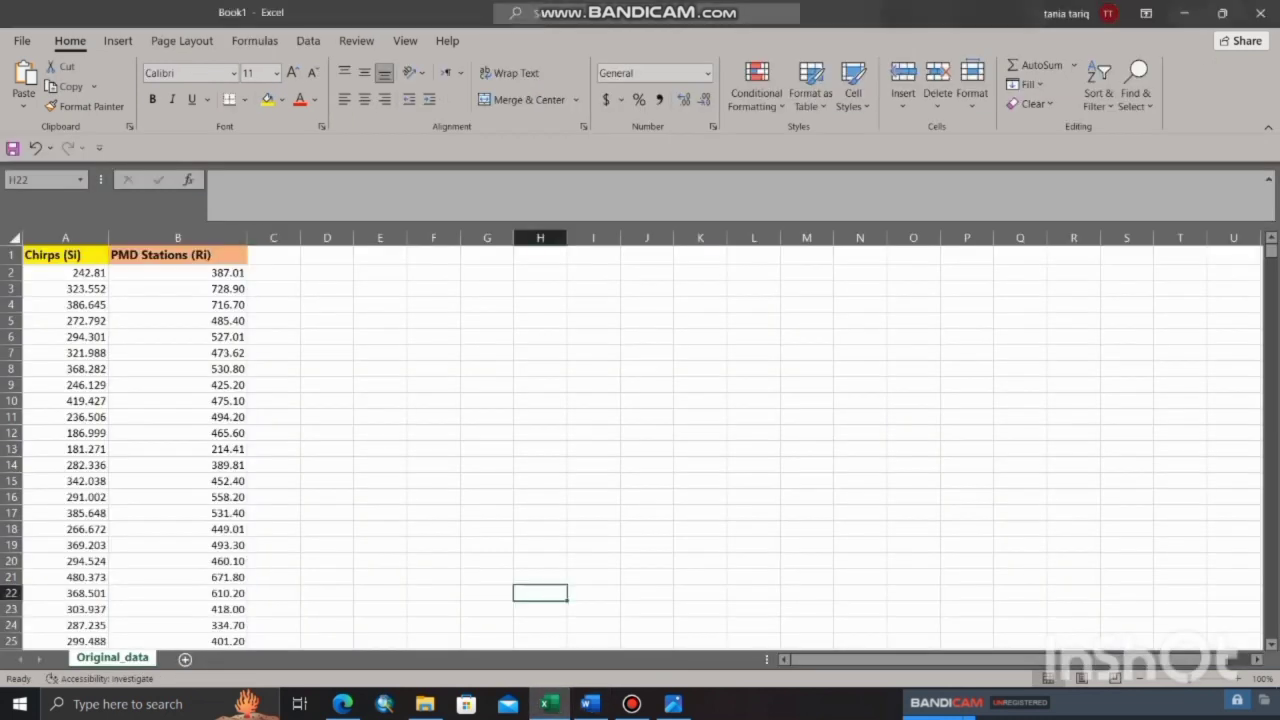
- Enter the column header Si-Ri in C1 of the Original_data sheet
{"action": "left_click", "coordinate": [274, 255]}
{"action": "key", "text": "Caps_Lock"}
{"action": "type", "text": "S"}
{"action": "key", "text": "Caps_Lock"}
{"action": "type", "text": "i"}
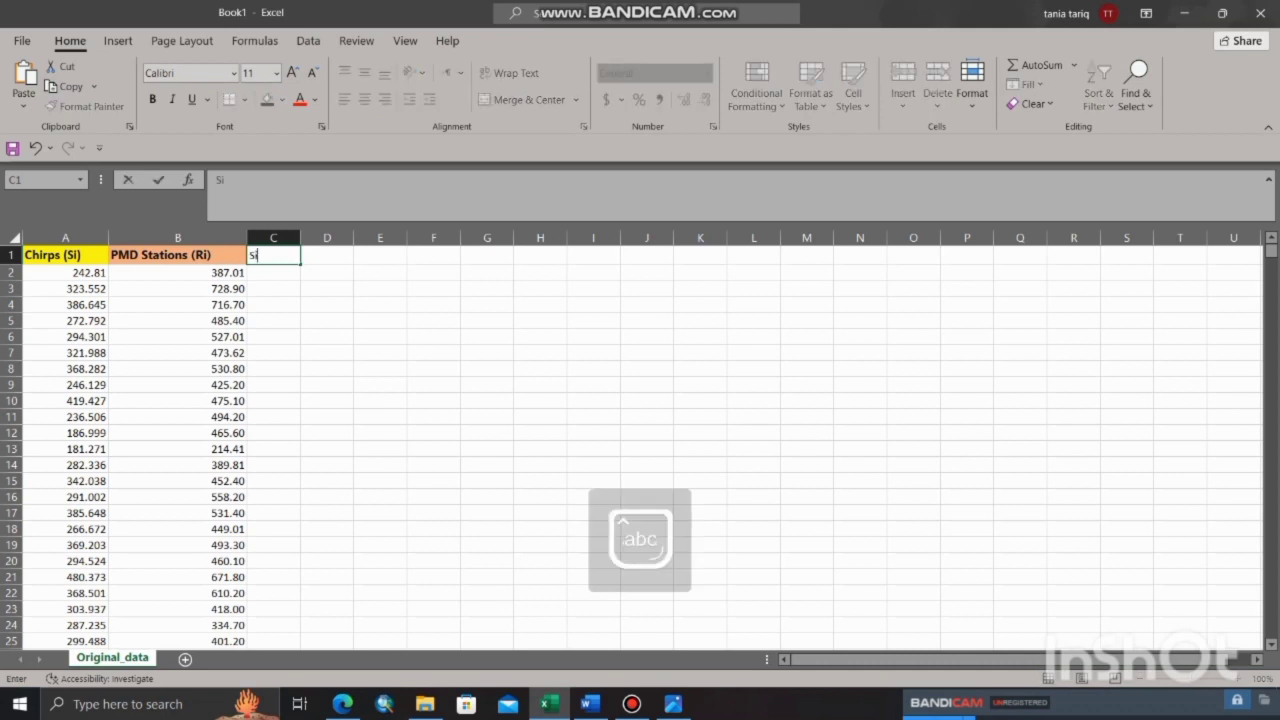
{"action": "type", "text": "-"}
{"action": "key", "text": "Caps_Lock"}
{"action": "key", "text": "Caps_Lock"}
{"action": "key", "text": "Return"}
- Calculate the Chirps minus PMD difference in C2 with =A2-B2 and fill the formula down to C31
{"action": "type", "text": "="}
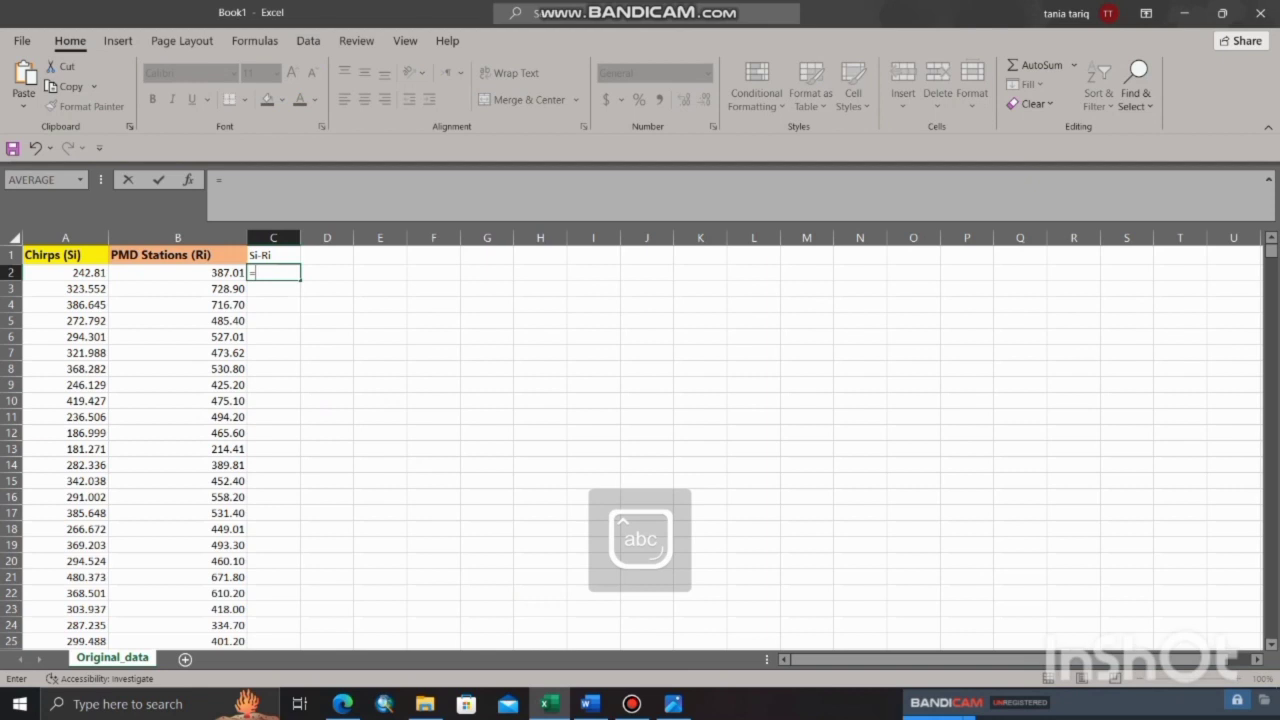
{"action": "left_click", "coordinate": [65, 273]}
{"action": "type", "text": "-"}
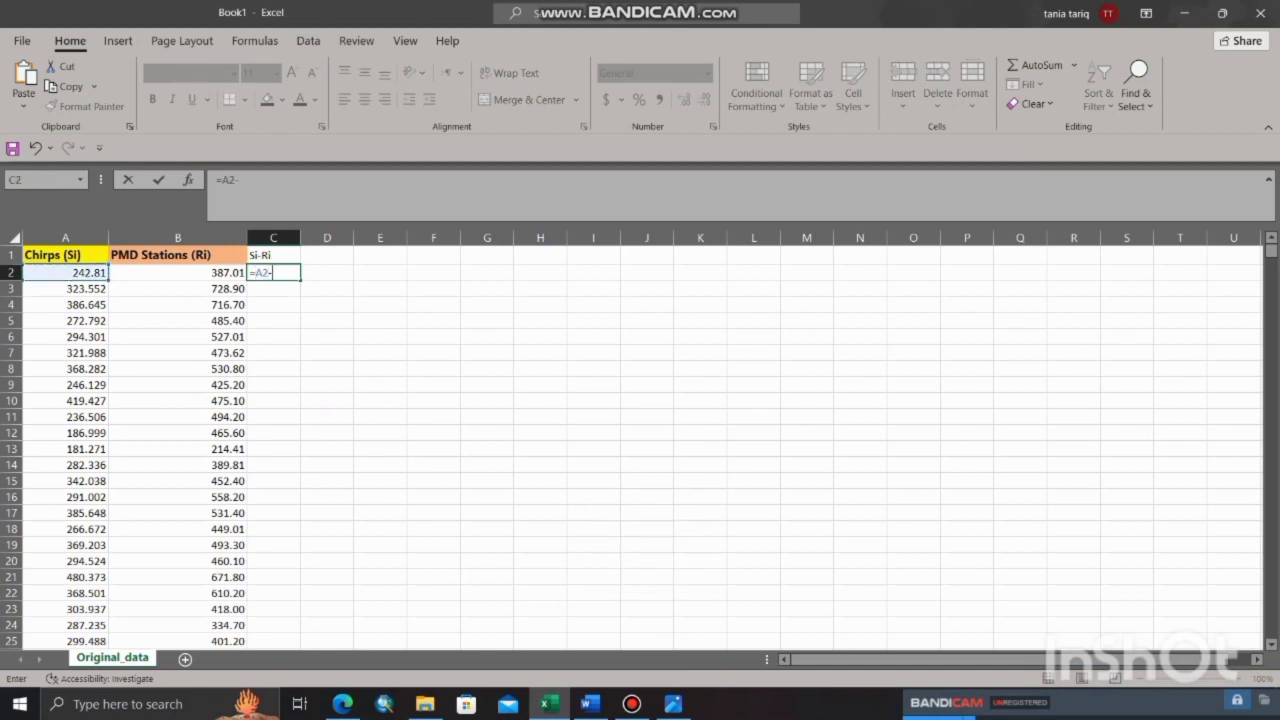
{"action": "left_click", "coordinate": [178, 272]}
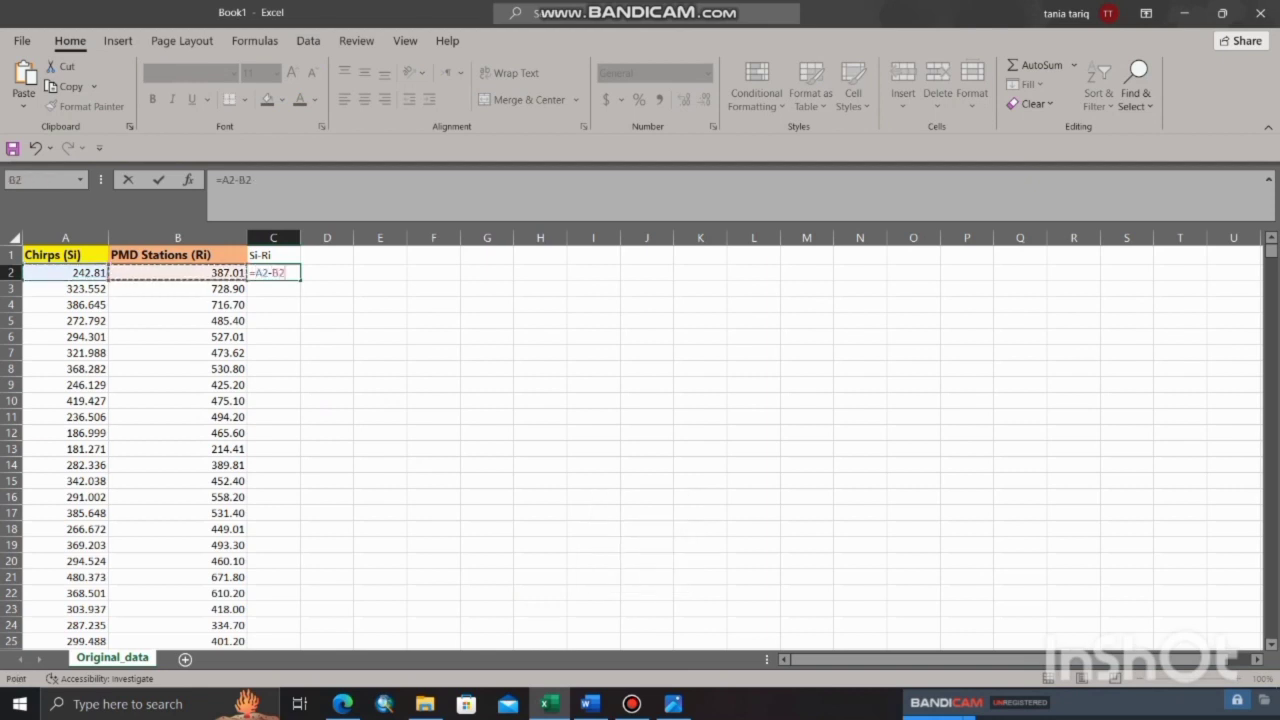
{"action": "key", "text": "Return"}
{"action": "left_click", "coordinate": [273, 273]}
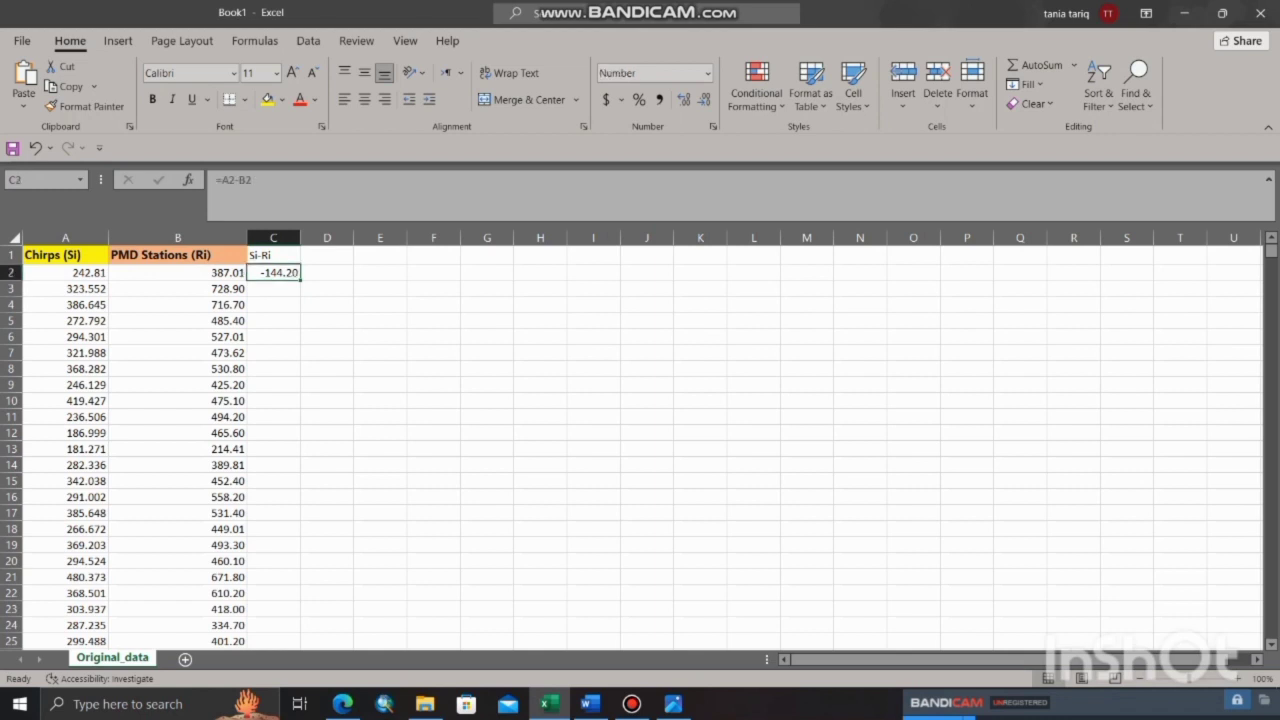
{"action": "mouse_move", "coordinate": [300, 281]}
{"action": "left_mouse_down"}
{"action": "mouse_move", "coordinate": [300, 292]}
{"action": "mouse_move", "coordinate": [300, 281]}
{"action": "left_mouse_up"}
{"action": "double_click", "coordinate": [300, 280]}
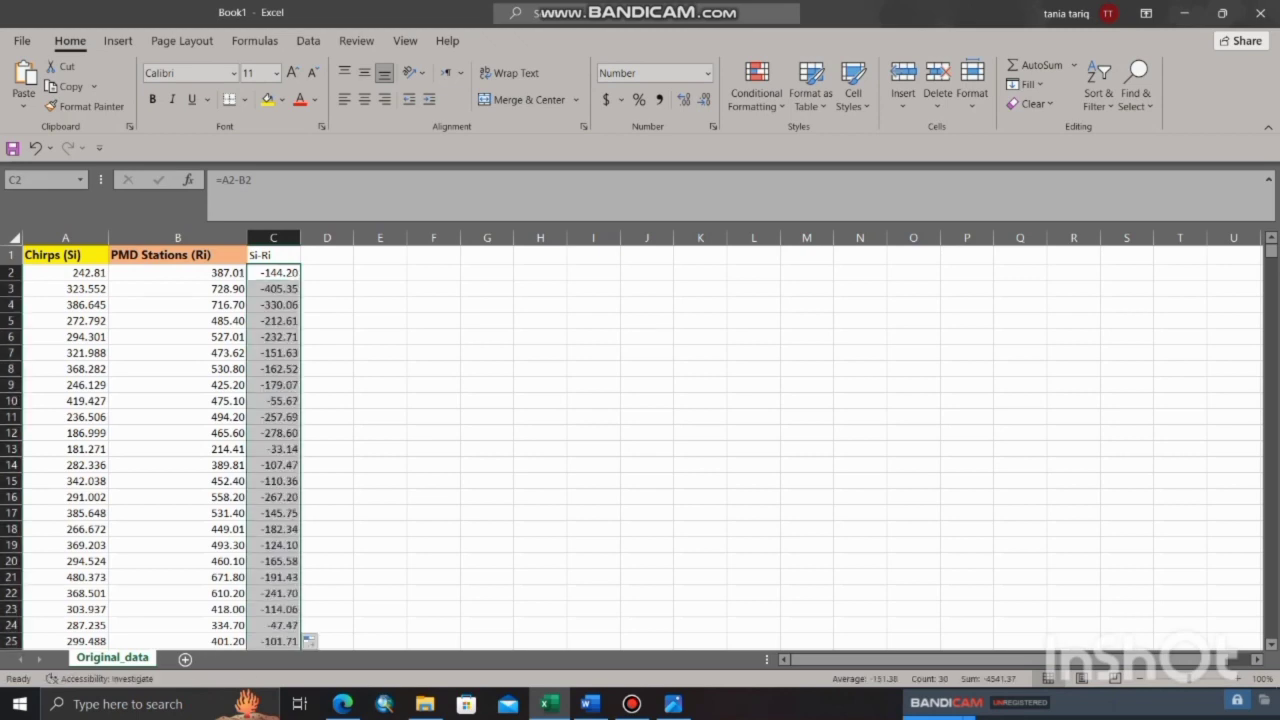
{"action": "left_click", "coordinate": [327, 369]}
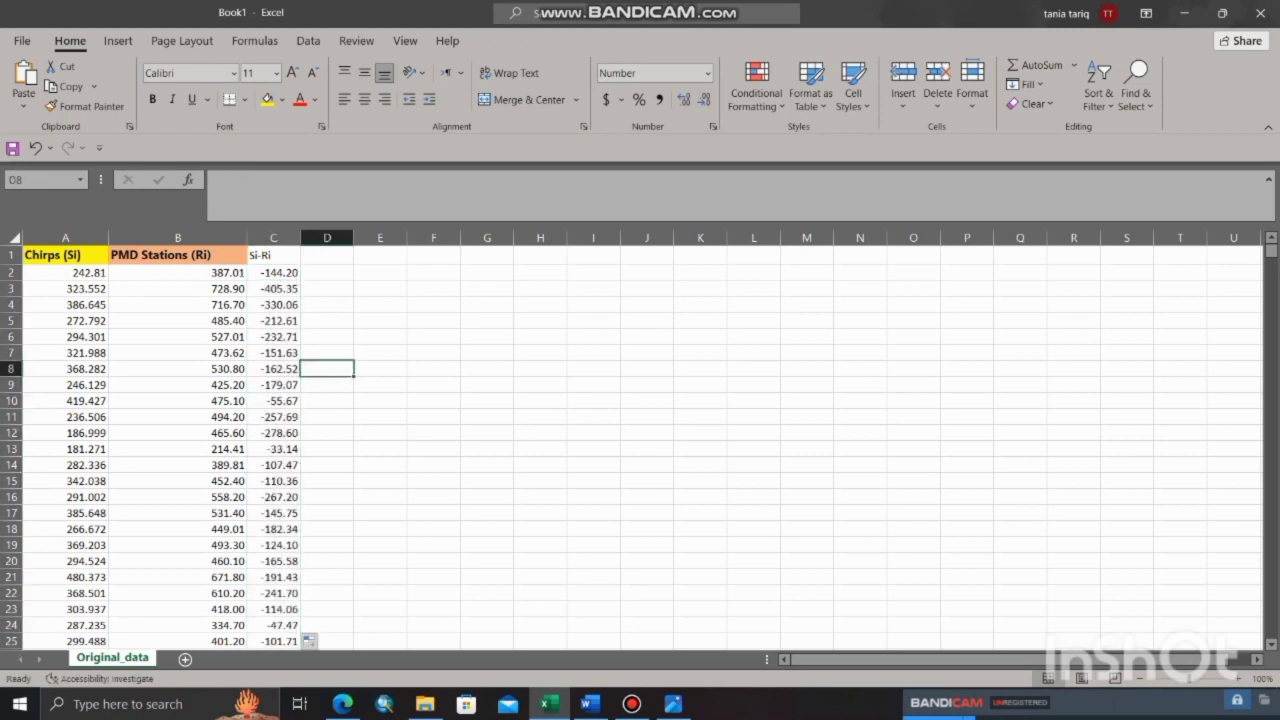
- Sum the PMD Stations column in B33 with the formula =SUM(B2:B31)
{"action": "scroll", "coordinate": [327, 369], "scroll_direction": "down", "scroll_amount": 4}
{"action": "scroll", "coordinate": [632, 447], "scroll_direction": "up", "scroll_amount": 1}
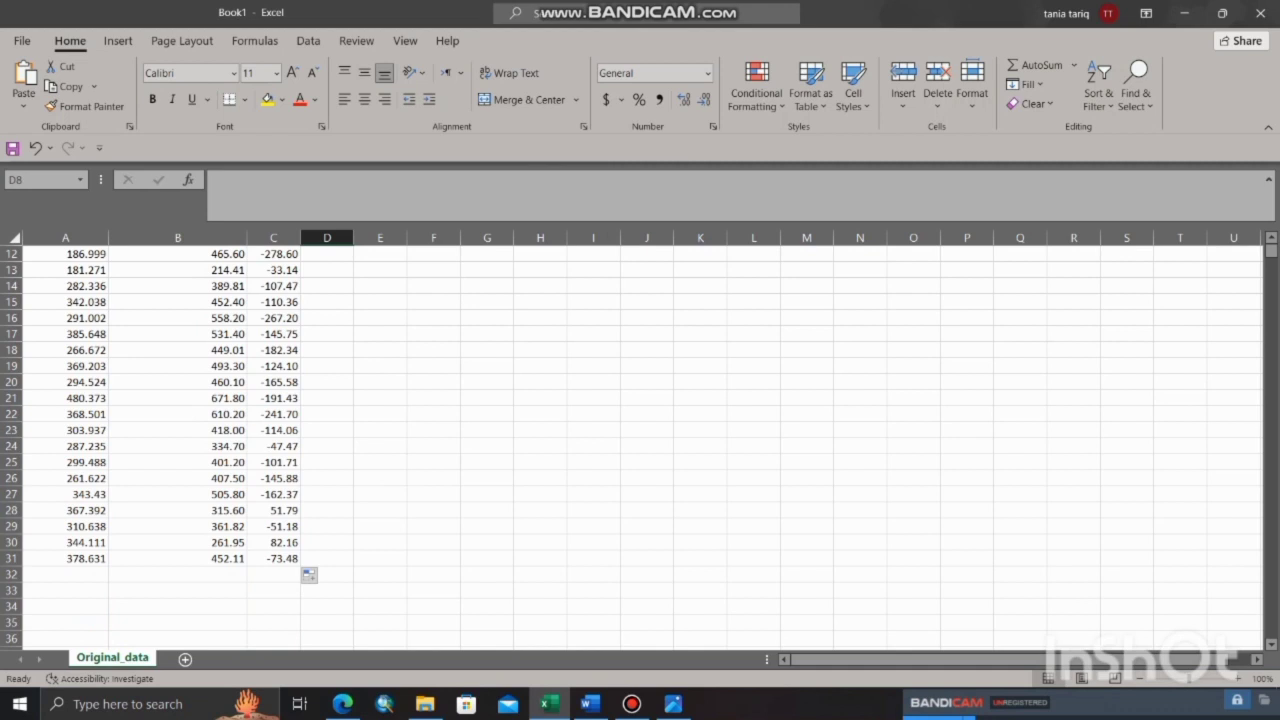
{"action": "left_click", "coordinate": [178, 590]}
{"action": "type", "text": "=sum"}
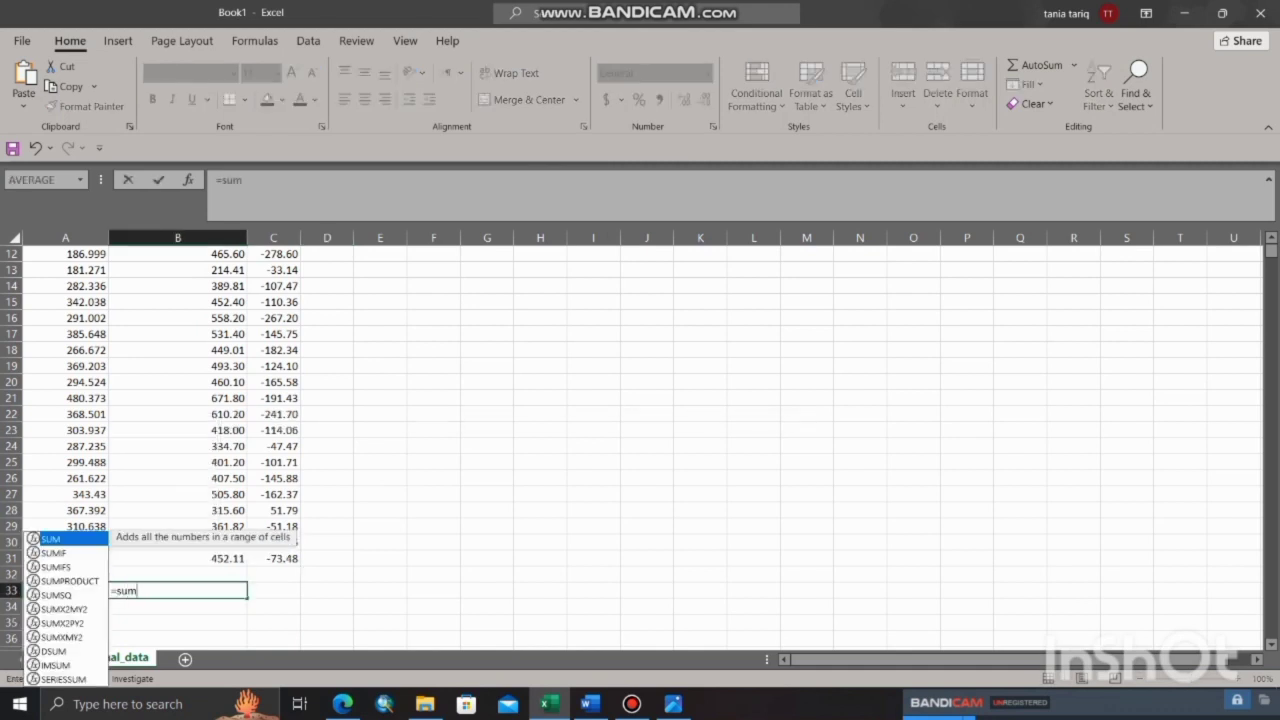
{"action": "key", "text": "Tab"}
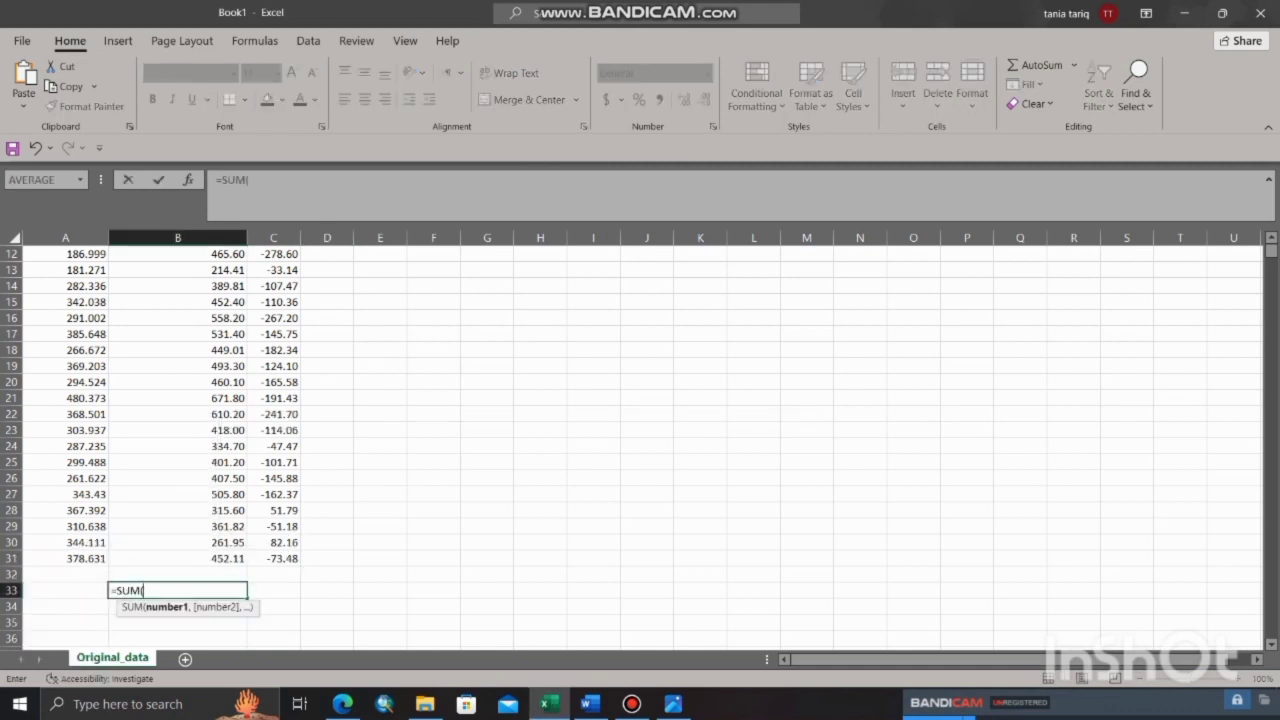
{"action": "scroll", "coordinate": [632, 447], "scroll_direction": "up", "scroll_amount": 4}
{"action": "left_click_drag", "start_coordinate": [177, 272], "coordinate": [190, 610]}
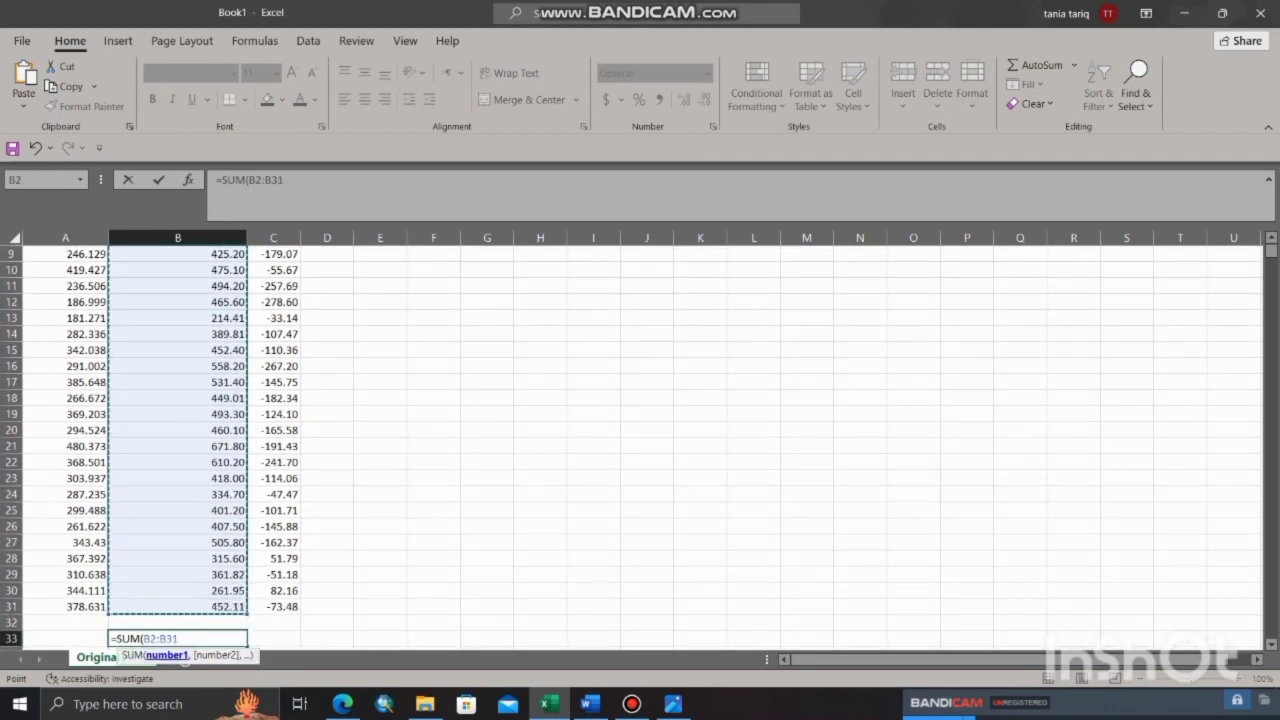
{"action": "type", "text": ")"}
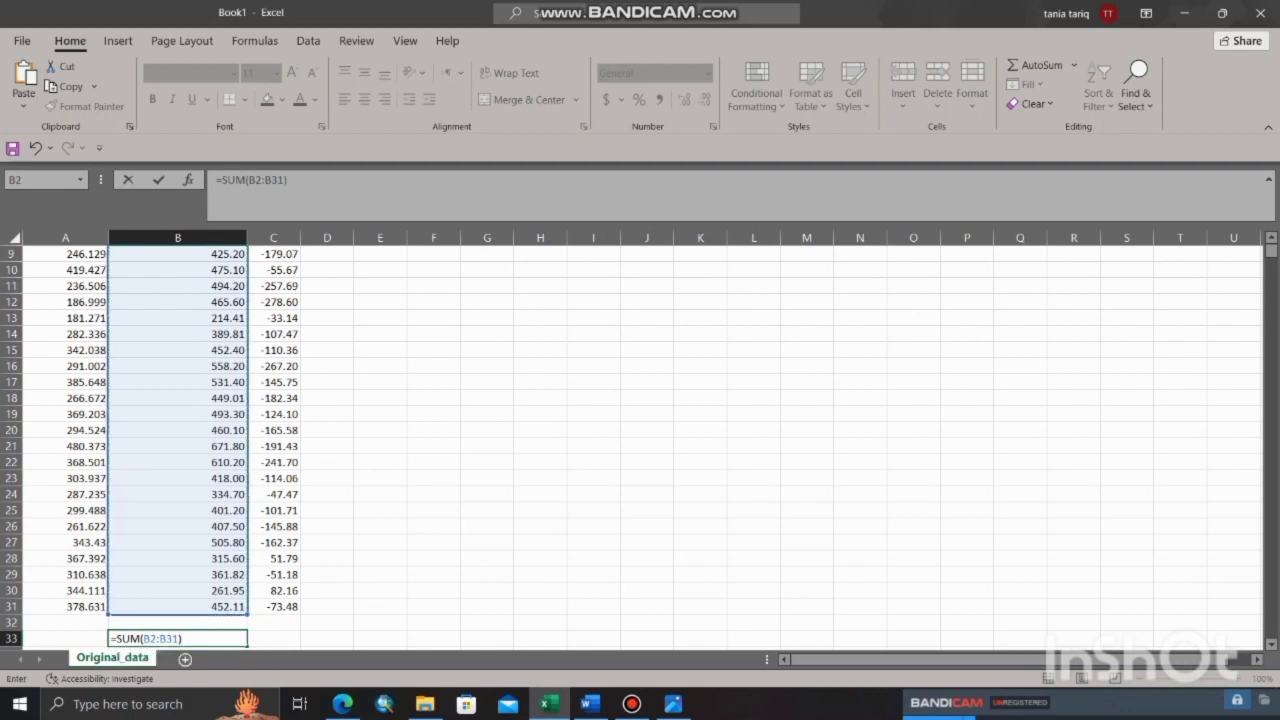
{"action": "key", "text": "Return"}
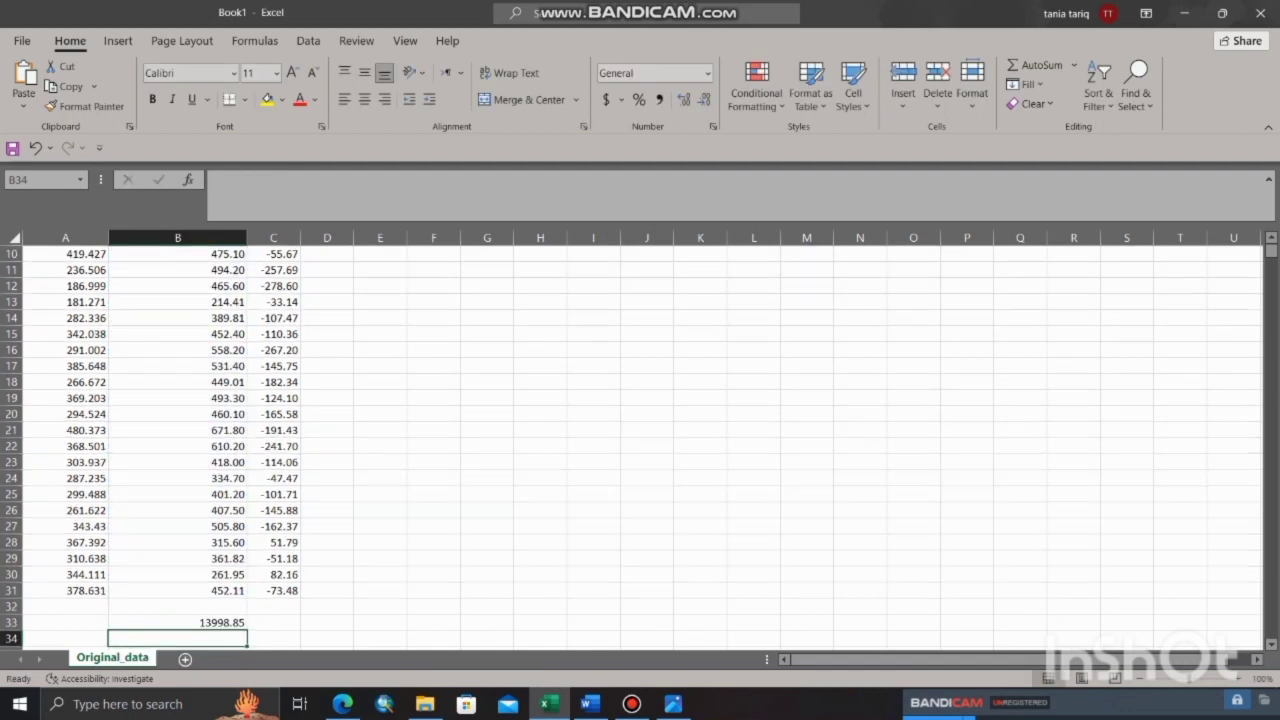
- Sum the Si-Ri column in C33 with the formula =SUM(C2:C31)
{"action": "key", "text": "Right"}
{"action": "key", "text": "Up"}
{"action": "type", "text": "=sum"}
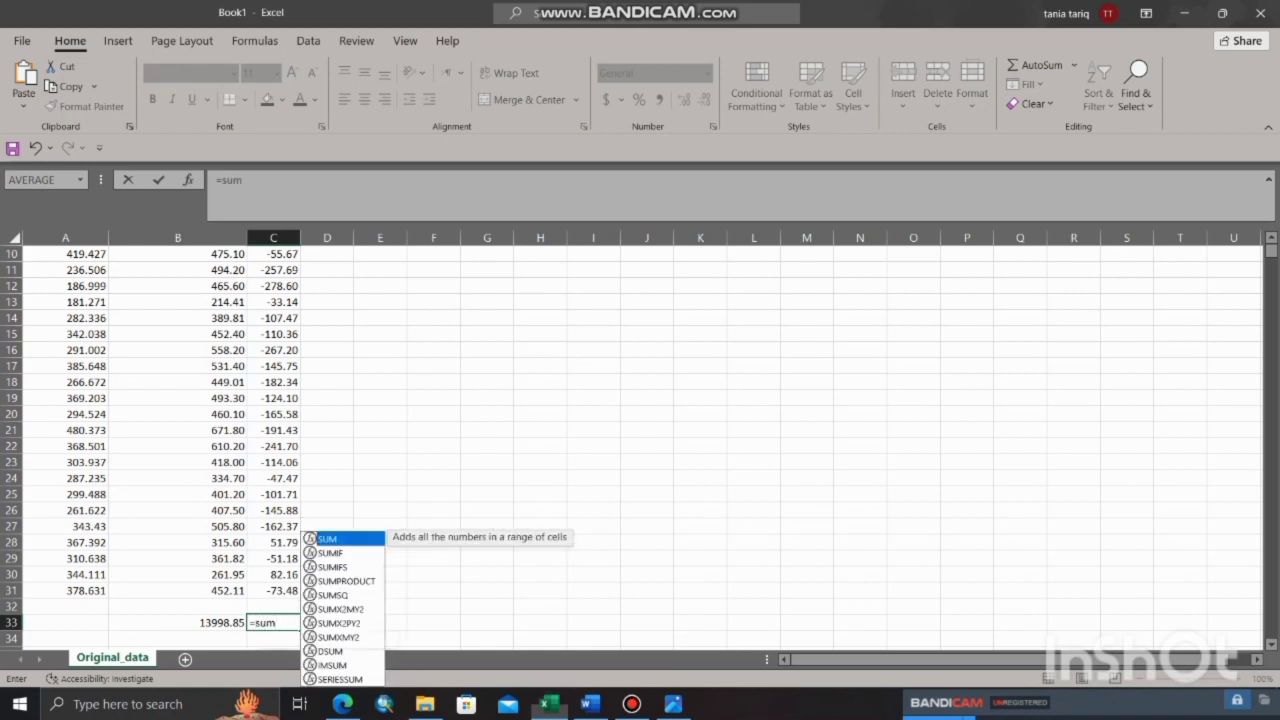
{"action": "key", "text": "Tab"}
{"action": "scroll", "coordinate": [640, 446], "scroll_direction": "up", "scroll_amount": 3}
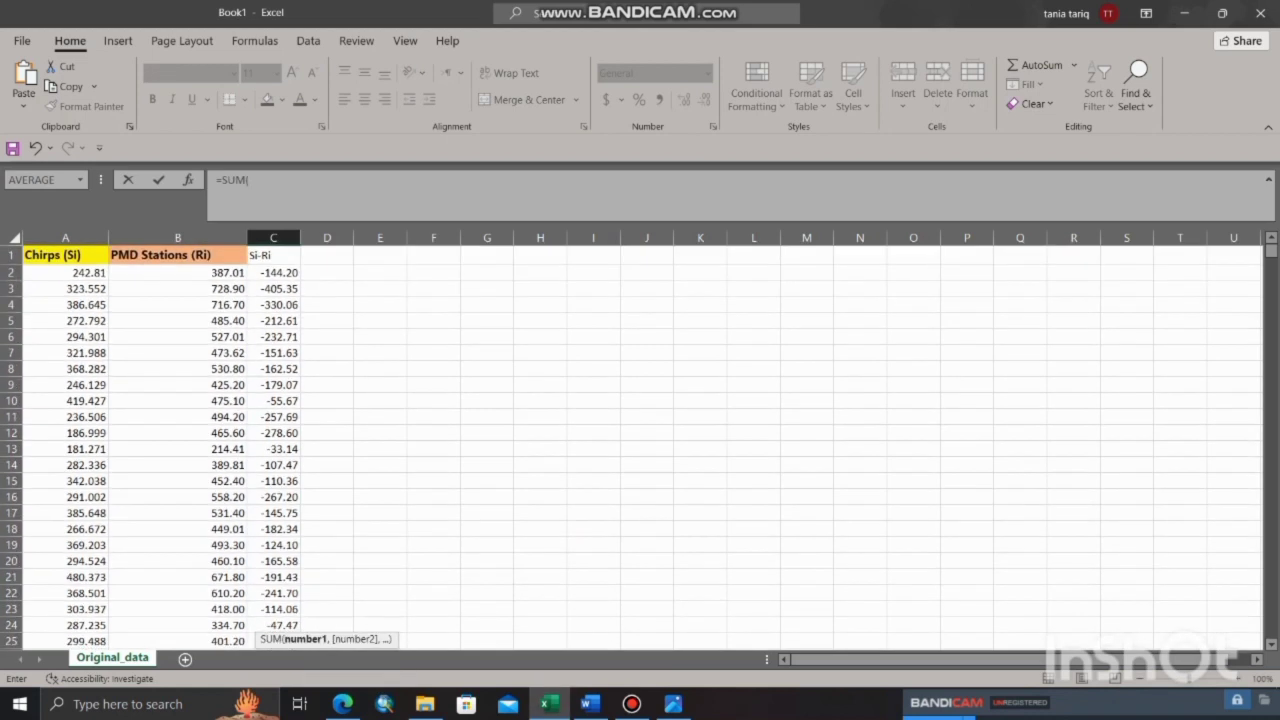
{"action": "left_click_drag", "start_coordinate": [273, 272], "coordinate": [273, 608]}
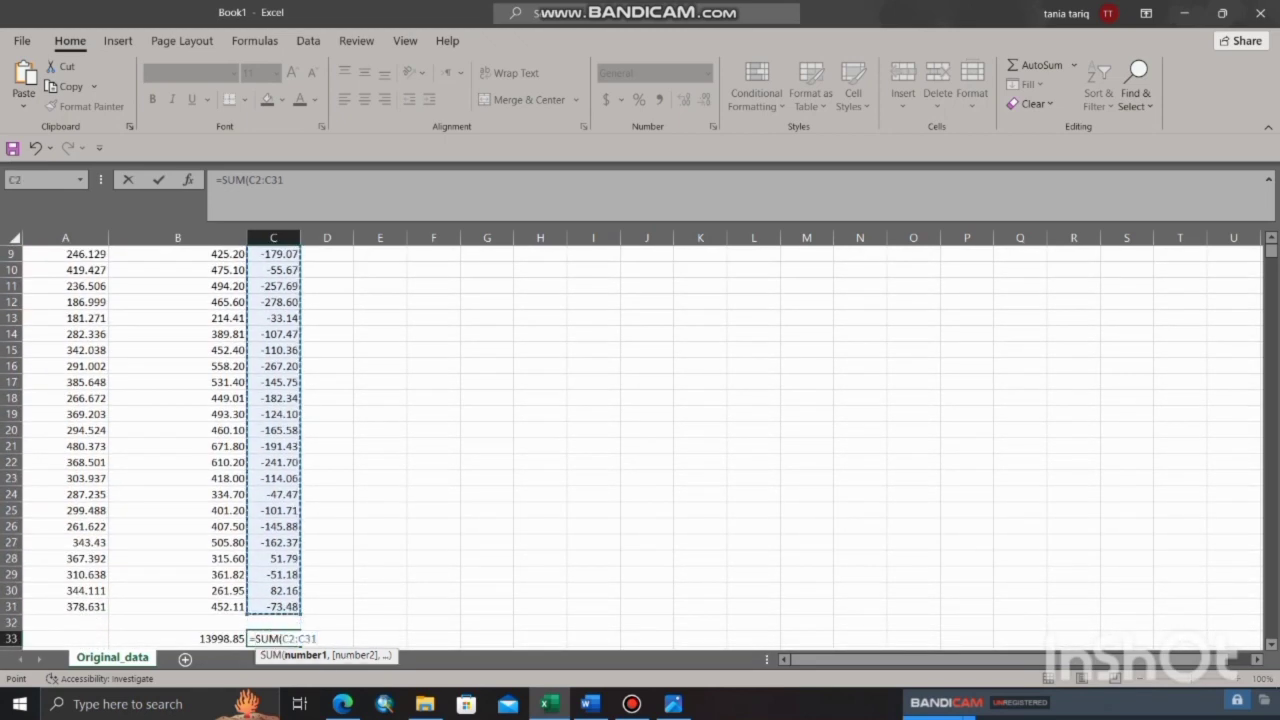
{"action": "type", "text": ")"}
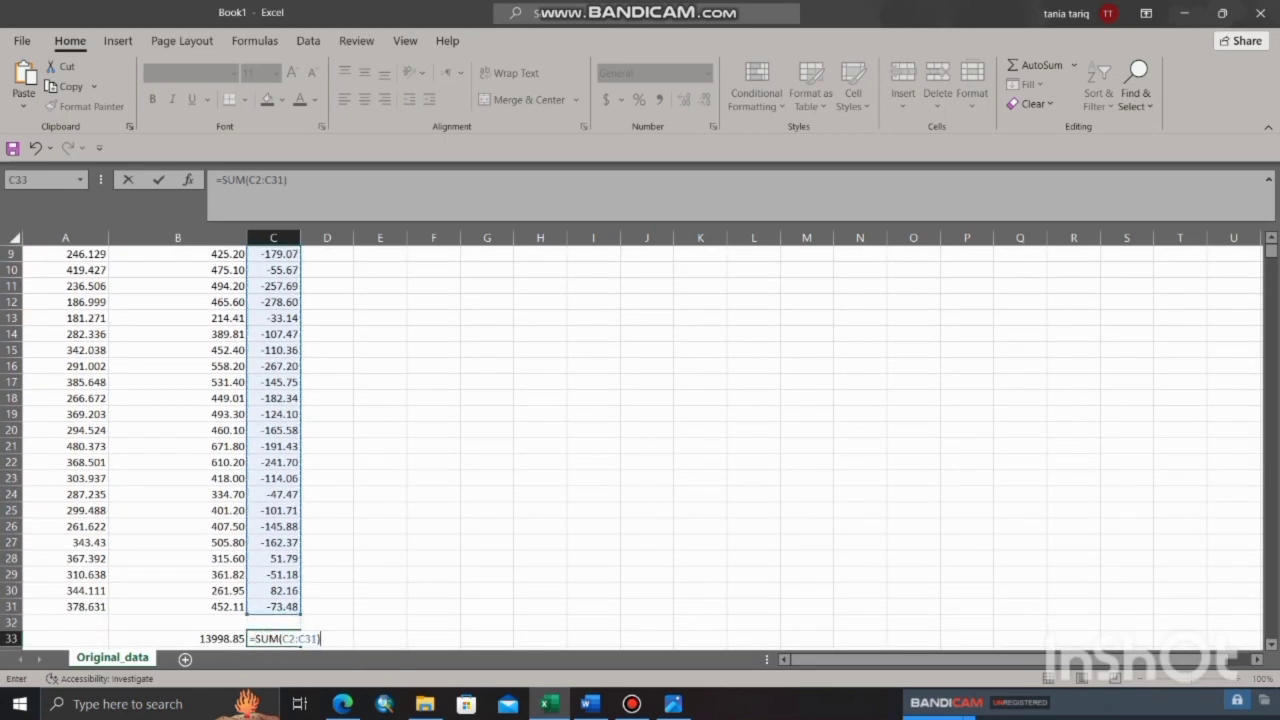
{"action": "key", "text": "Return"}
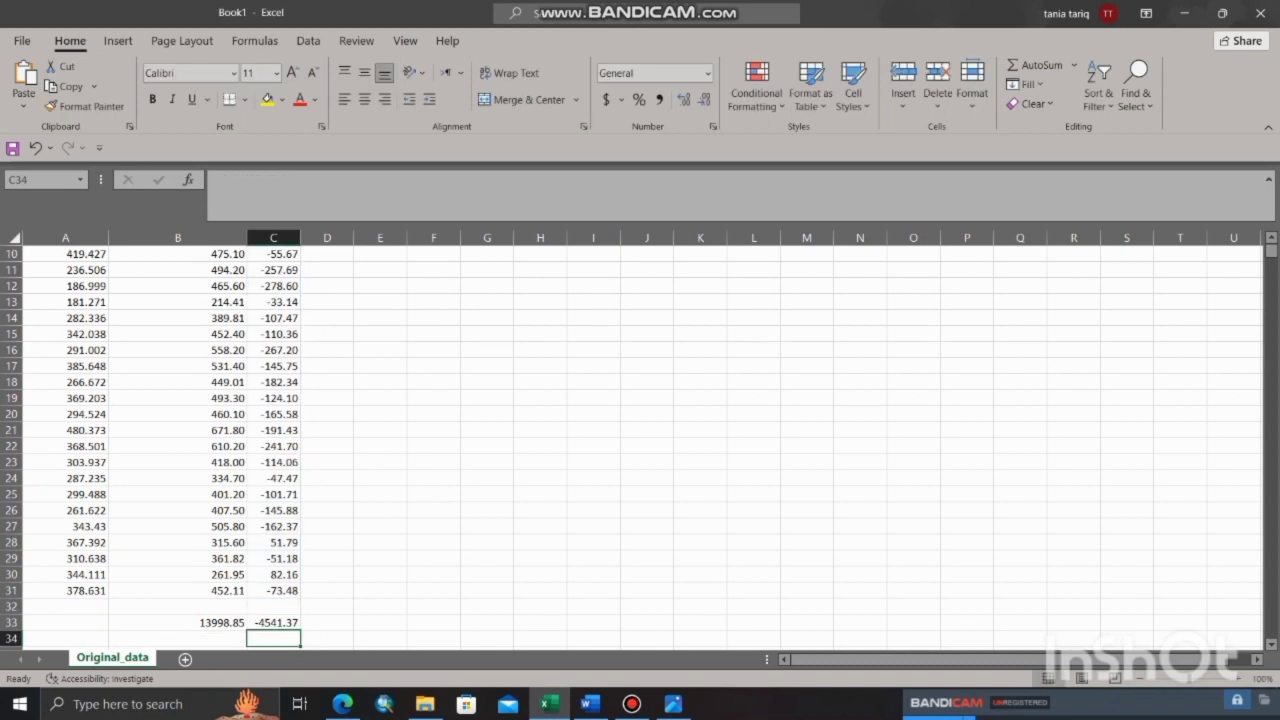
- Clear the manually entered sum formula from C33
{"action": "key", "text": "Up"}
{"action": "key", "text": "F2"}
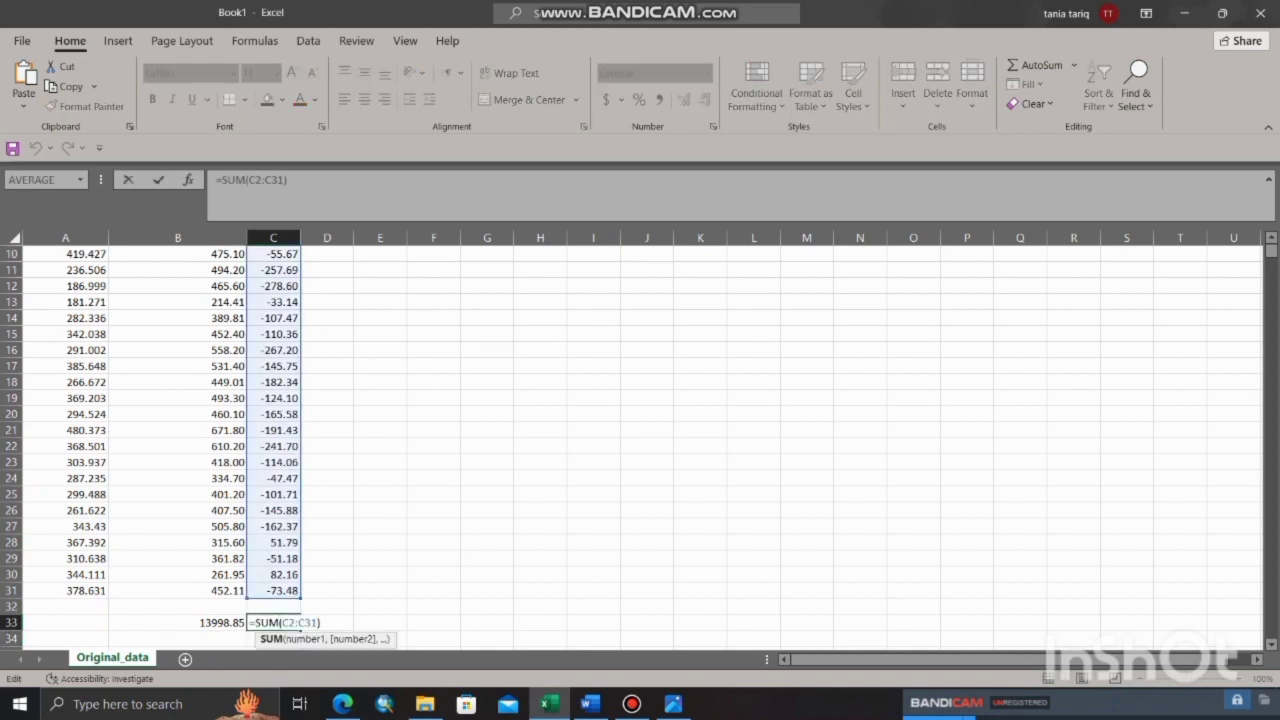
{"action": "key", "text": "shift+Home"}
{"action": "key", "text": "BackSpace"}
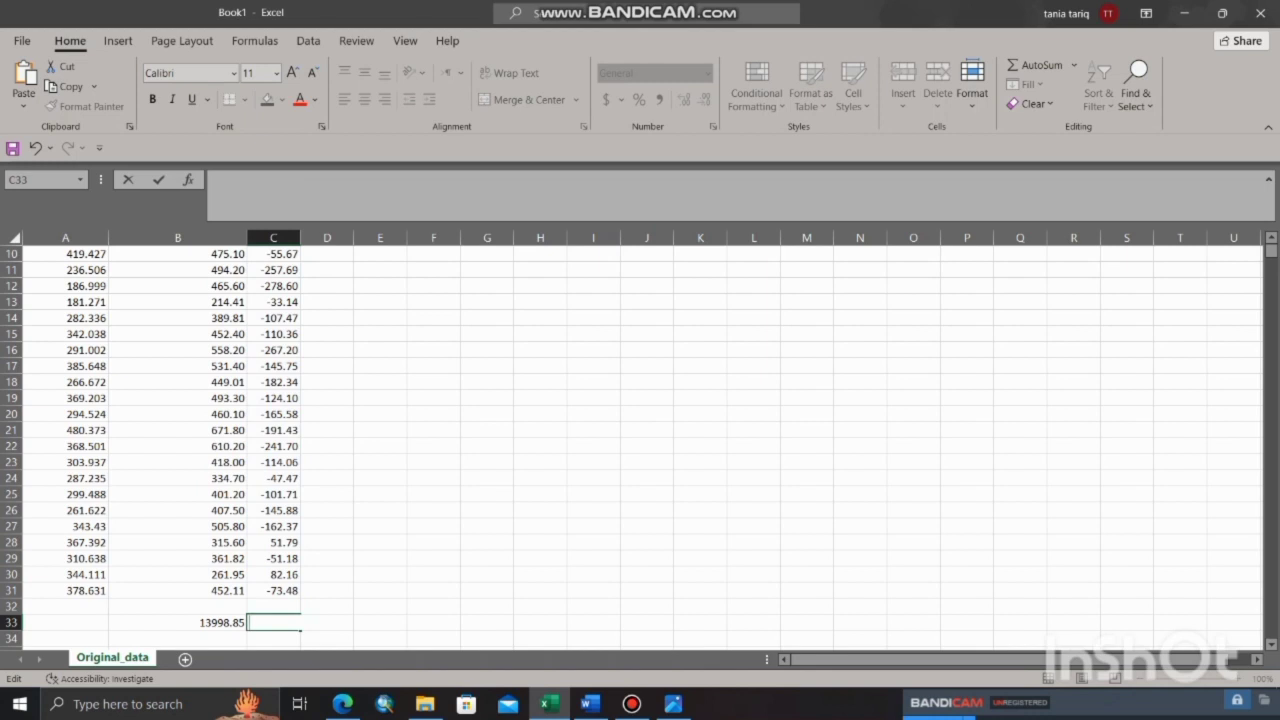
- Fill the sum formula from B33 across into C33 to total the Si-Ri column
{"action": "left_click", "coordinate": [178, 622]}
{"action": "left_click_drag", "start_coordinate": [247, 630], "coordinate": [288, 622]}
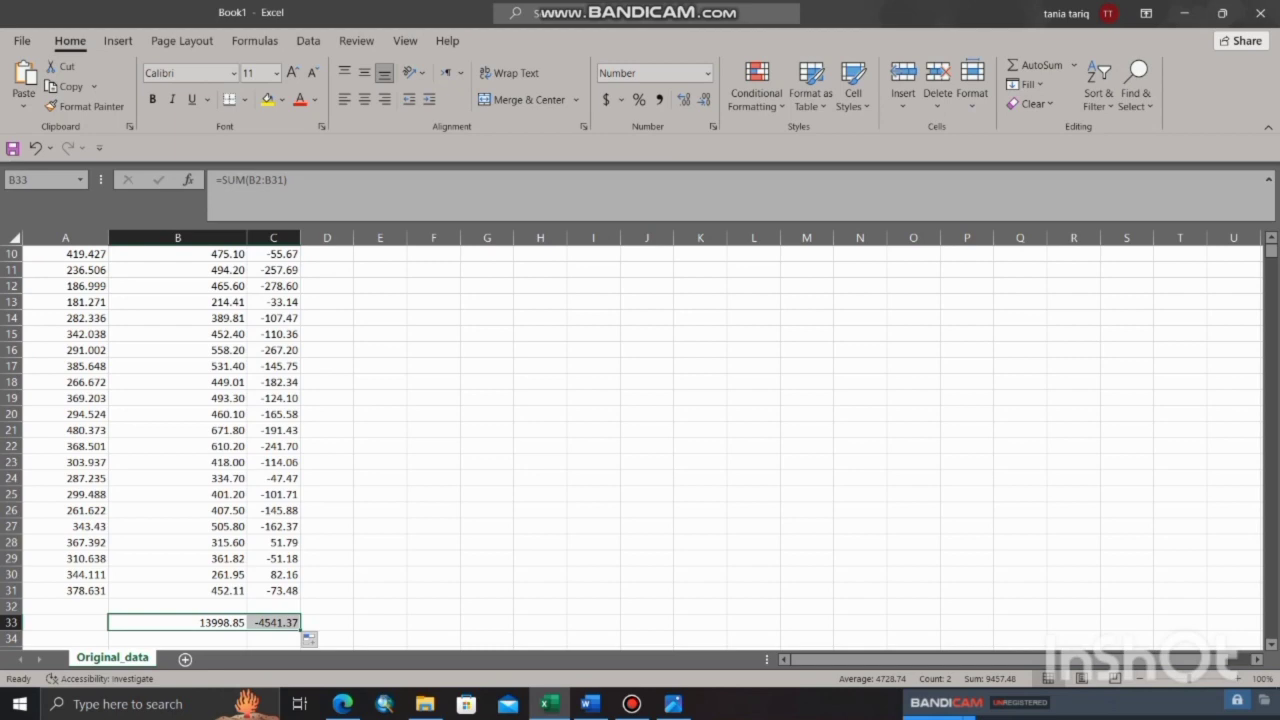
{"action": "left_click", "coordinate": [327, 622]}
{"action": "scroll", "coordinate": [640, 447], "scroll_direction": "up", "scroll_amount": 3}
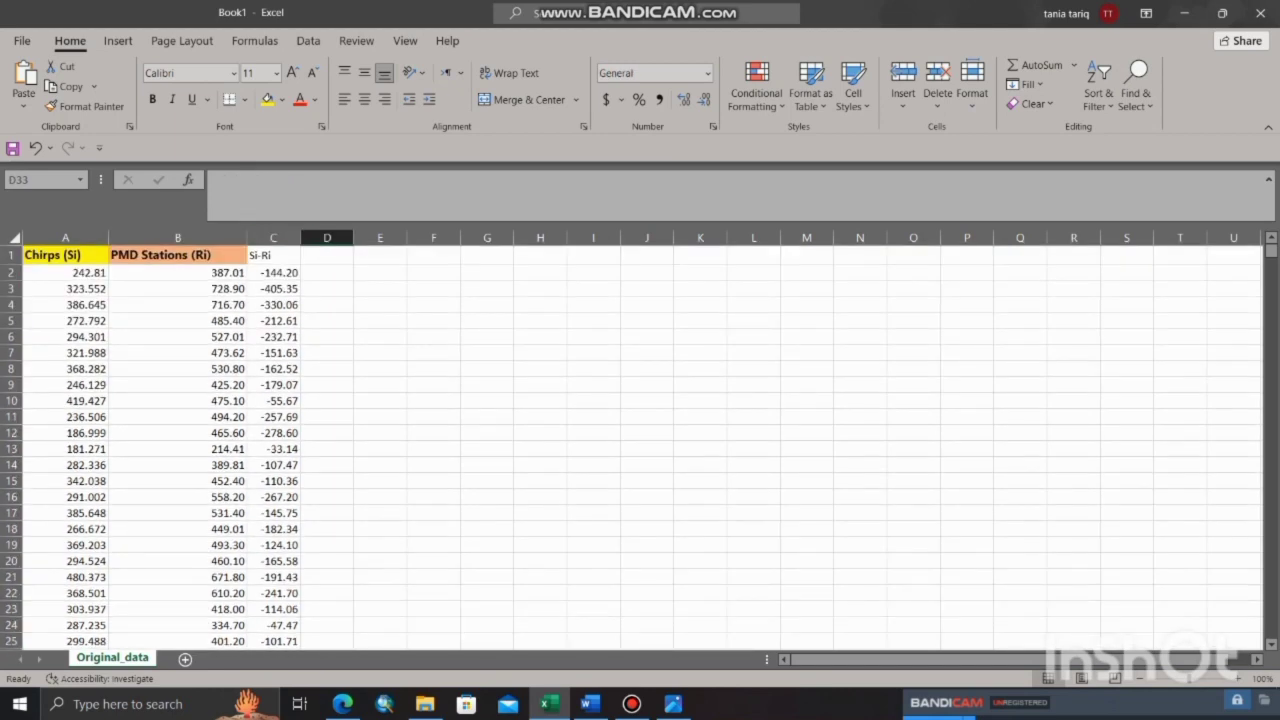
{"action": "scroll", "coordinate": [640, 447], "scroll_direction": "down", "scroll_amount": 1}
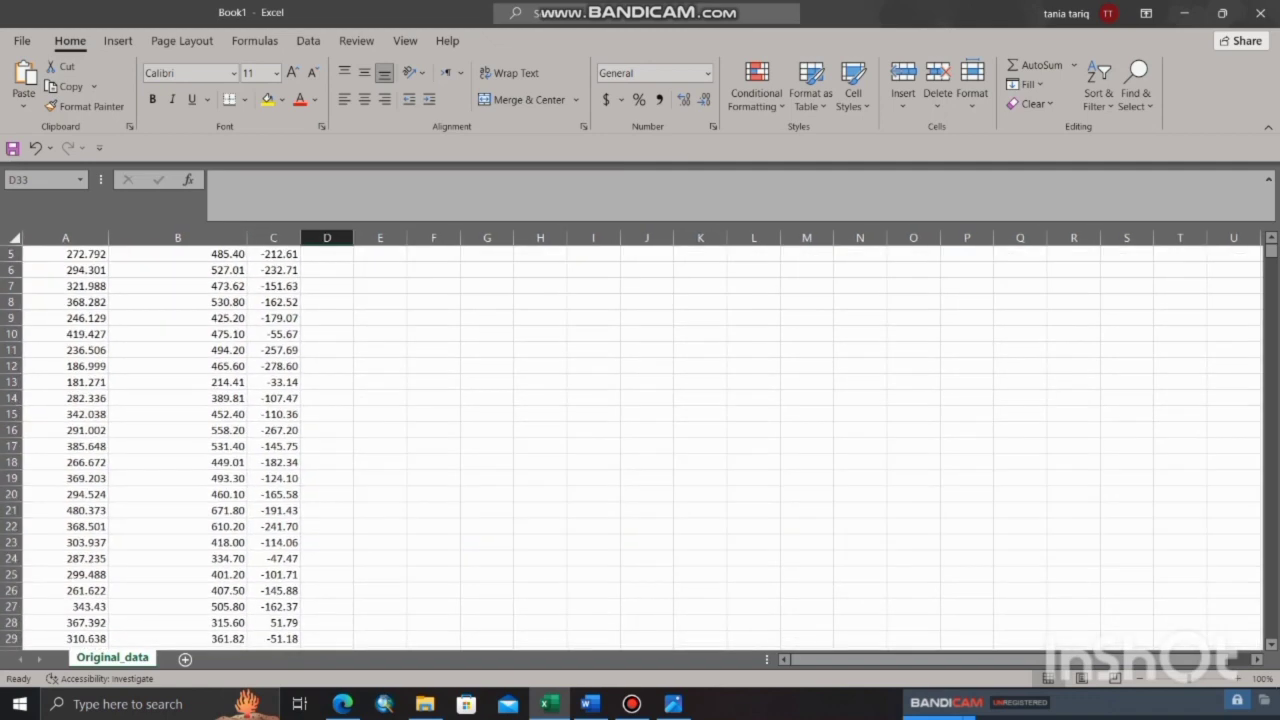
- Calculate the relative bias as a percentage in G26 with the formula =(C33/B33)*100
{"action": "scroll", "coordinate": [640, 447], "scroll_direction": "down", "scroll_amount": 1}
{"action": "scroll", "coordinate": [640, 447], "scroll_direction": "down", "scroll_amount": 1}
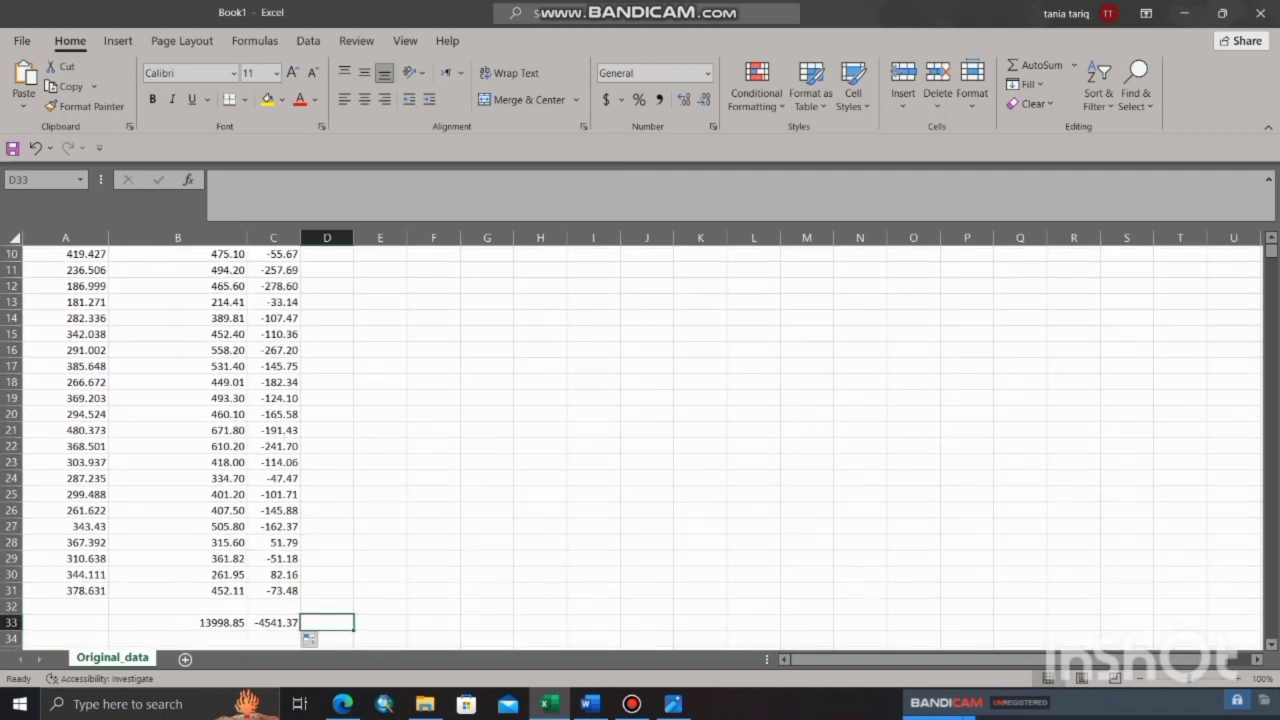
{"action": "left_click", "coordinate": [487, 510]}
{"action": "type", "text": "="}
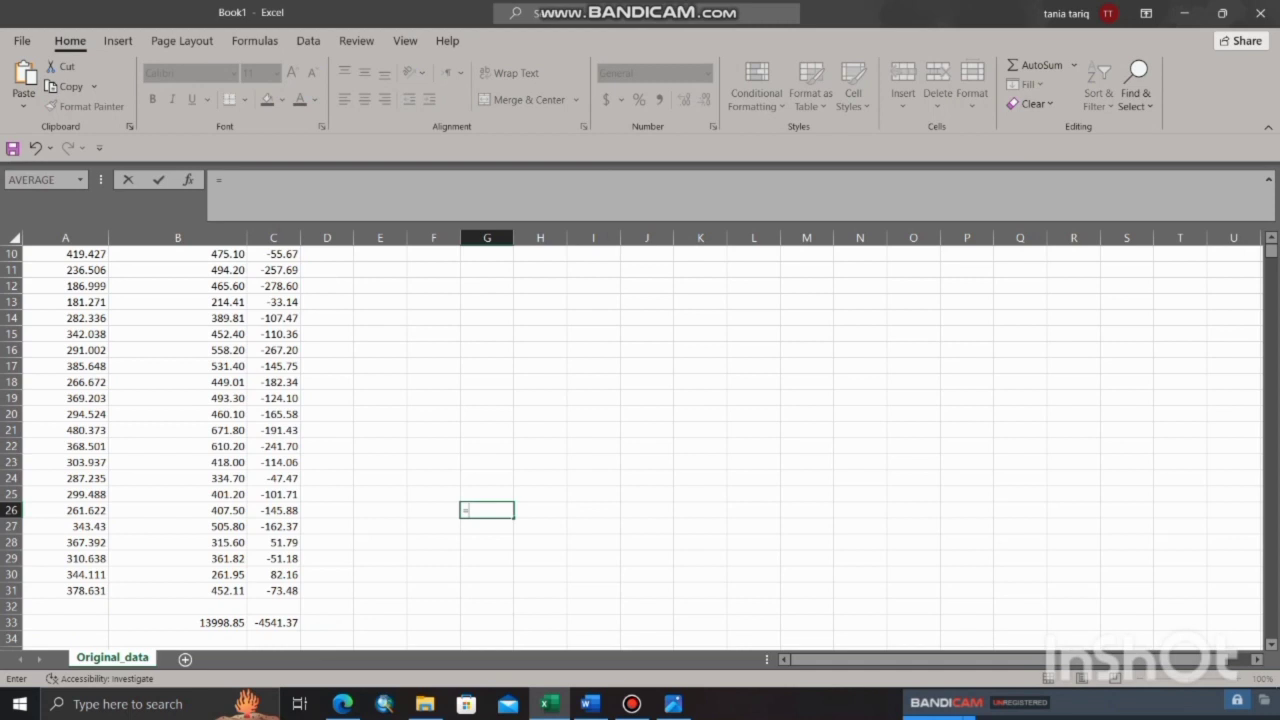
{"action": "left_click", "coordinate": [274, 622]}
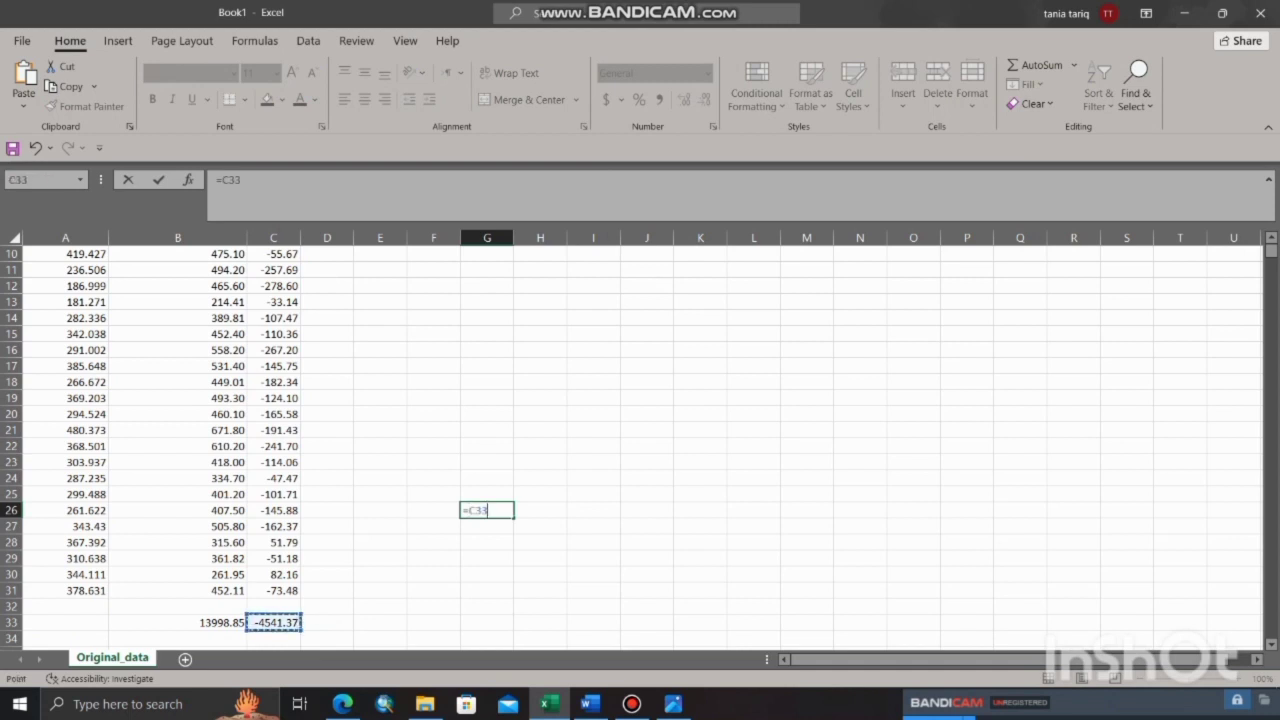
{"action": "type", "text": "/"}
{"action": "left_click", "coordinate": [178, 622]}
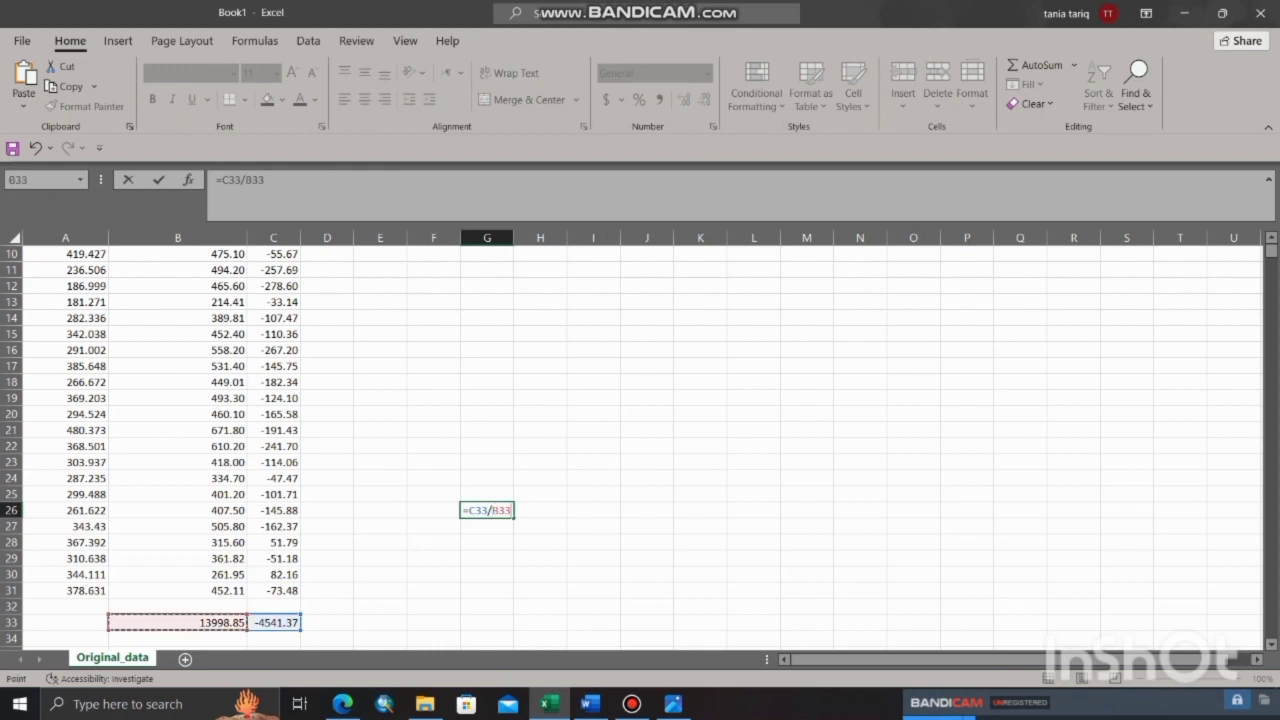
{"action": "type", "text": ")"}
{"action": "type", "text": "("}
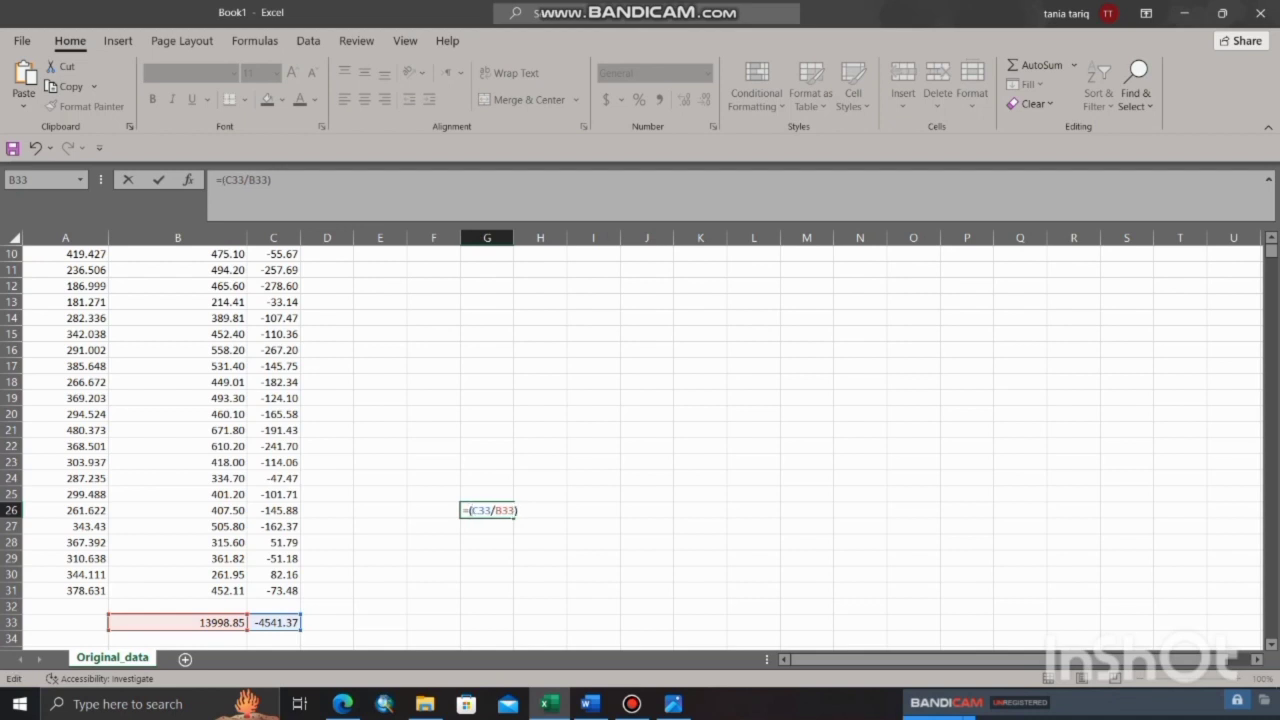
{"action": "type", "text": "*100"}
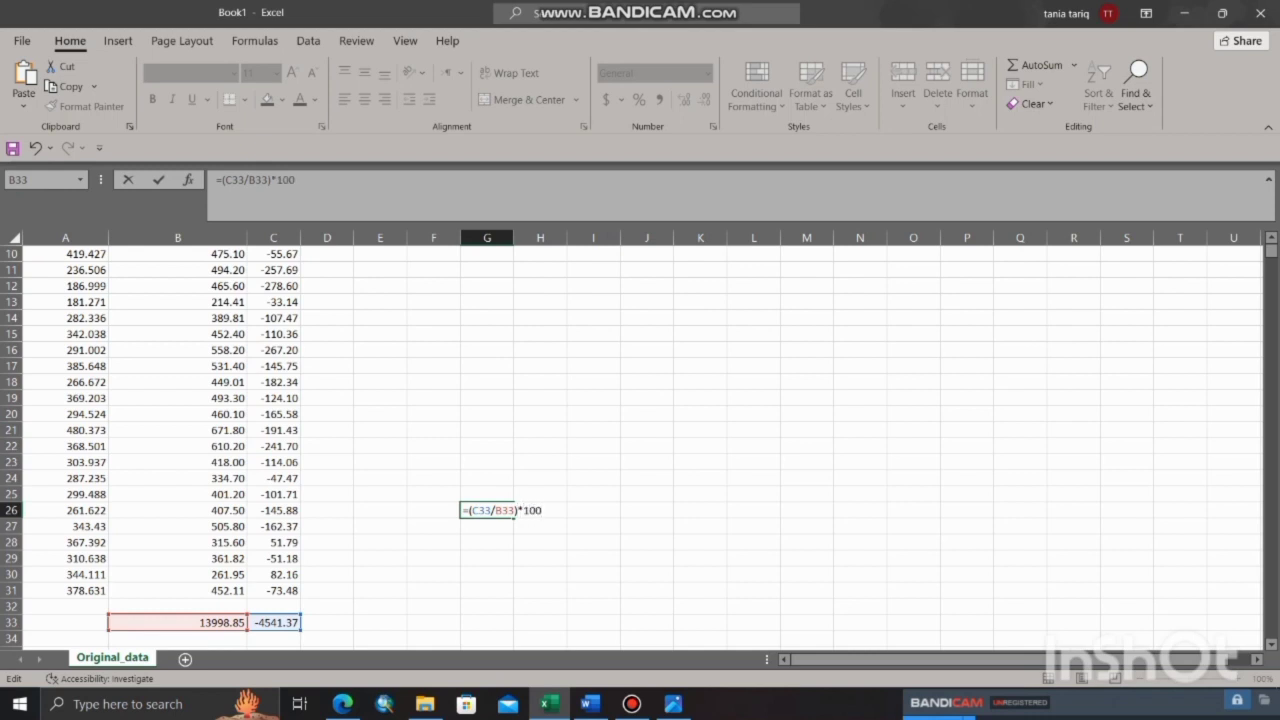